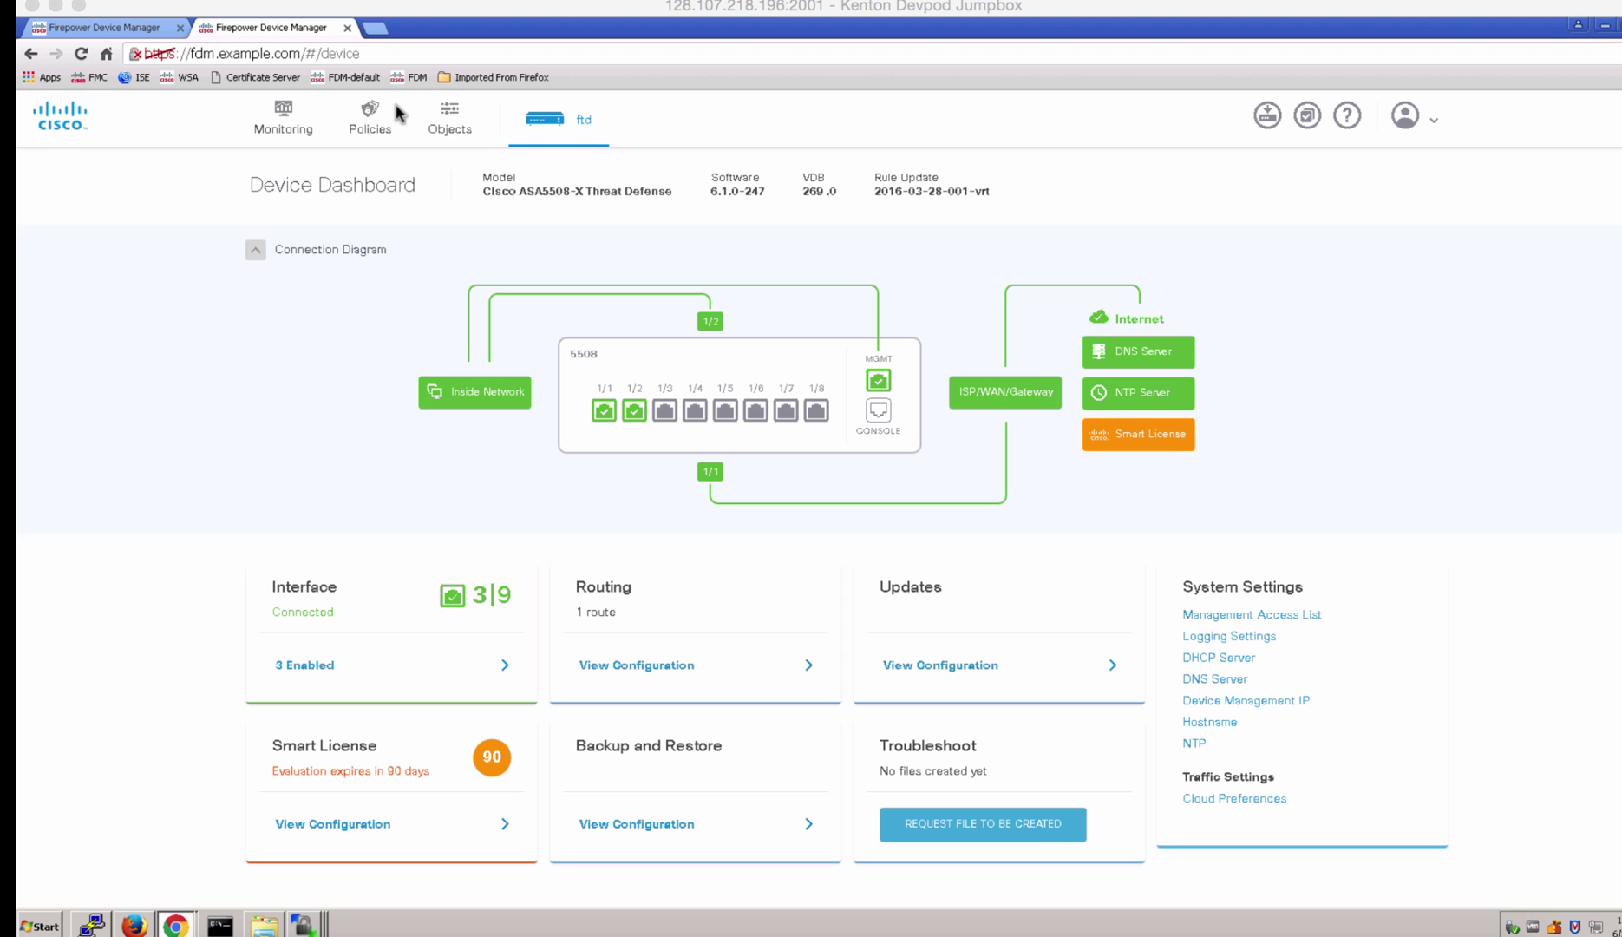
- Edit InsideOutsideNatRule under Policies > NAT so its source interface is inside, and save it
{"action": "left_click", "coordinate": [372, 119]}
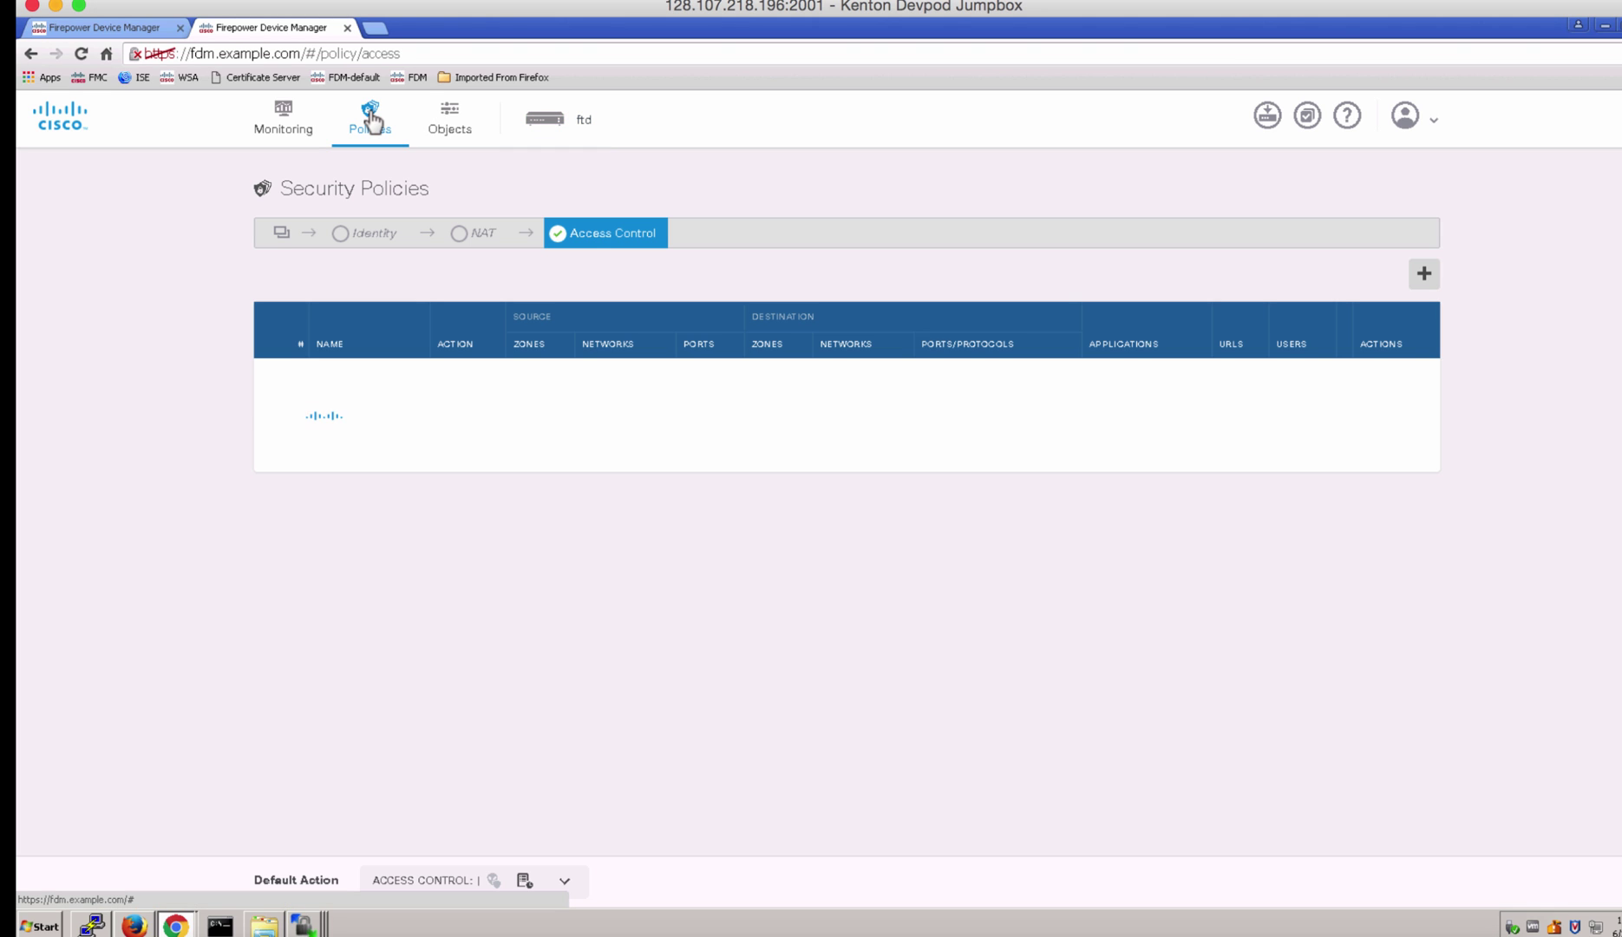
{"action": "left_click", "coordinate": [480, 242]}
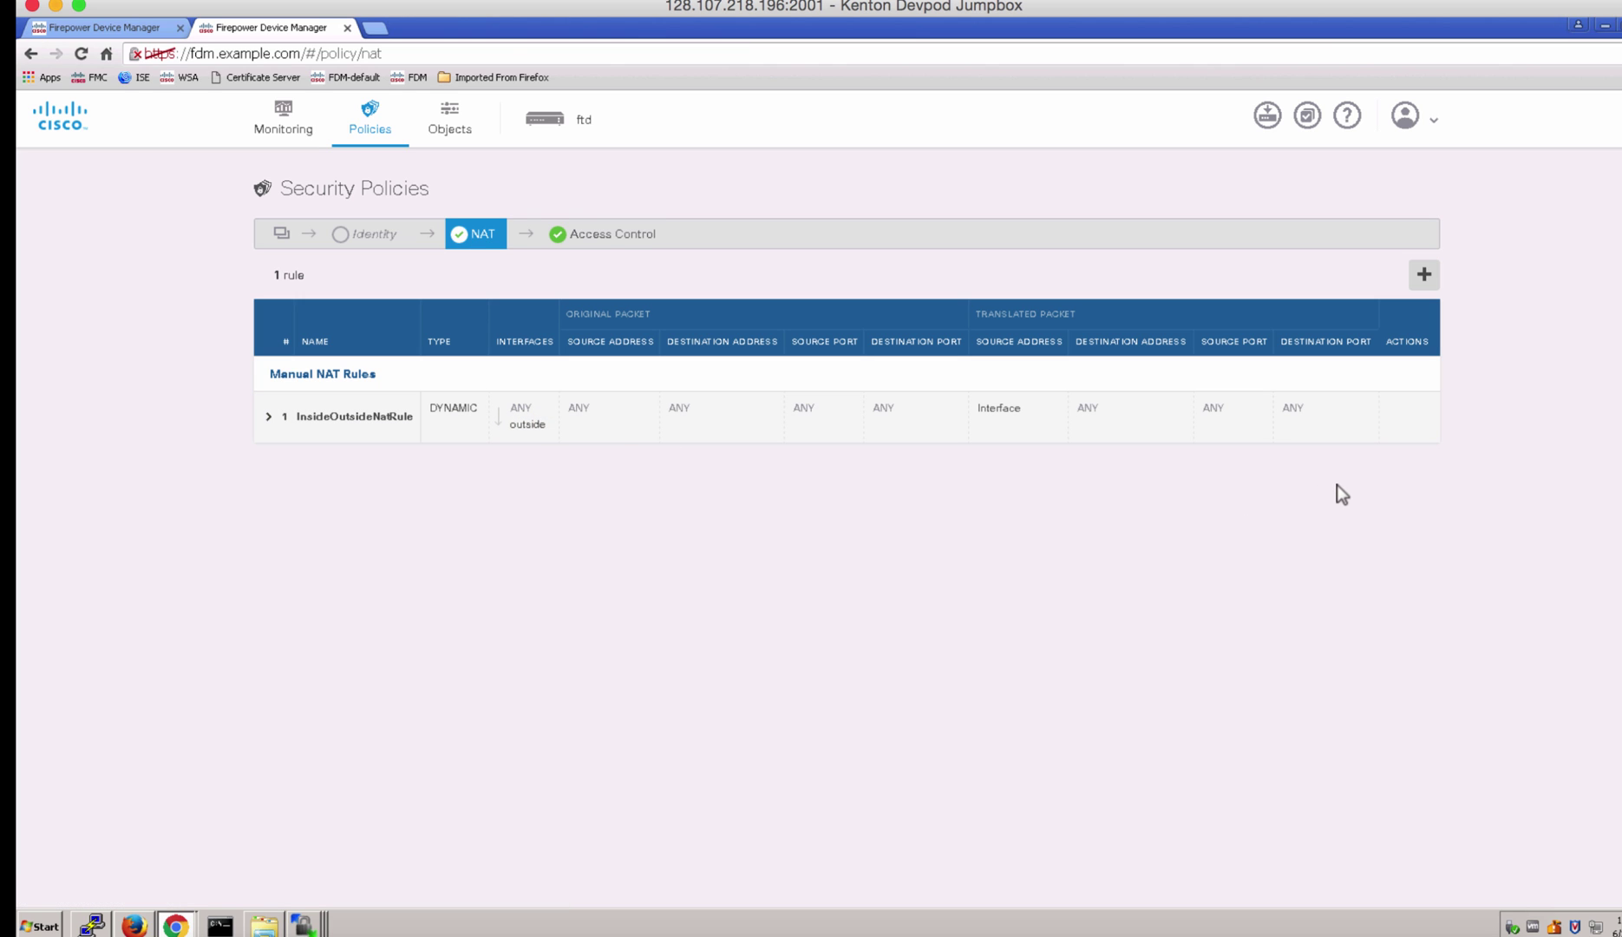
{"action": "mouse_move", "coordinate": [1369, 417]}
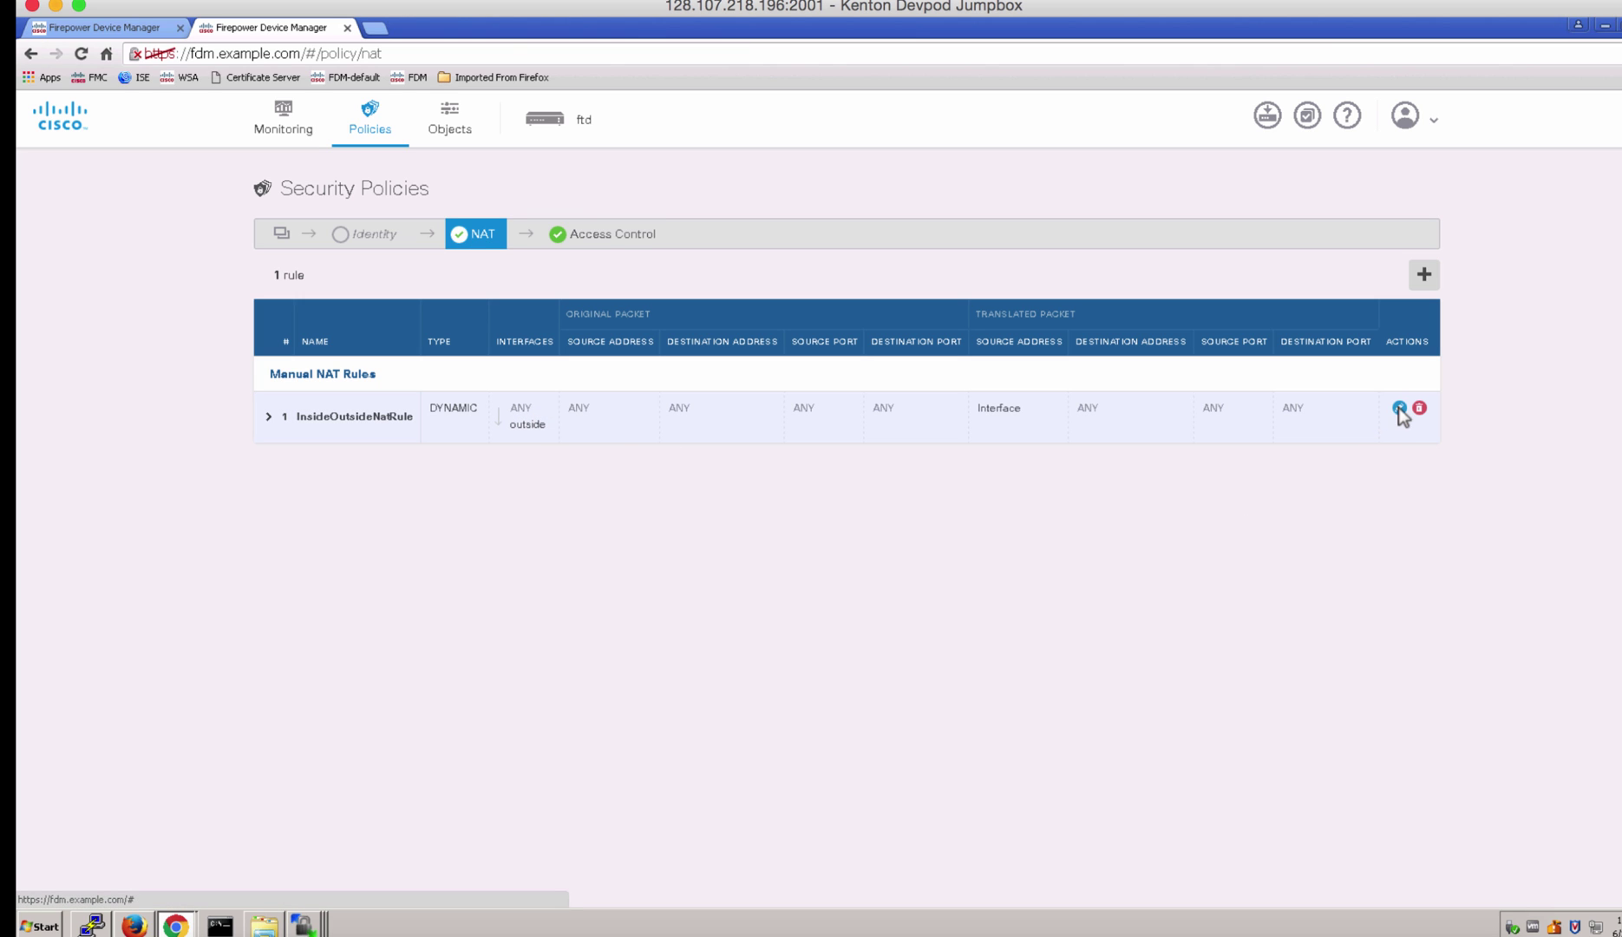
{"action": "left_click", "coordinate": [1399, 407]}
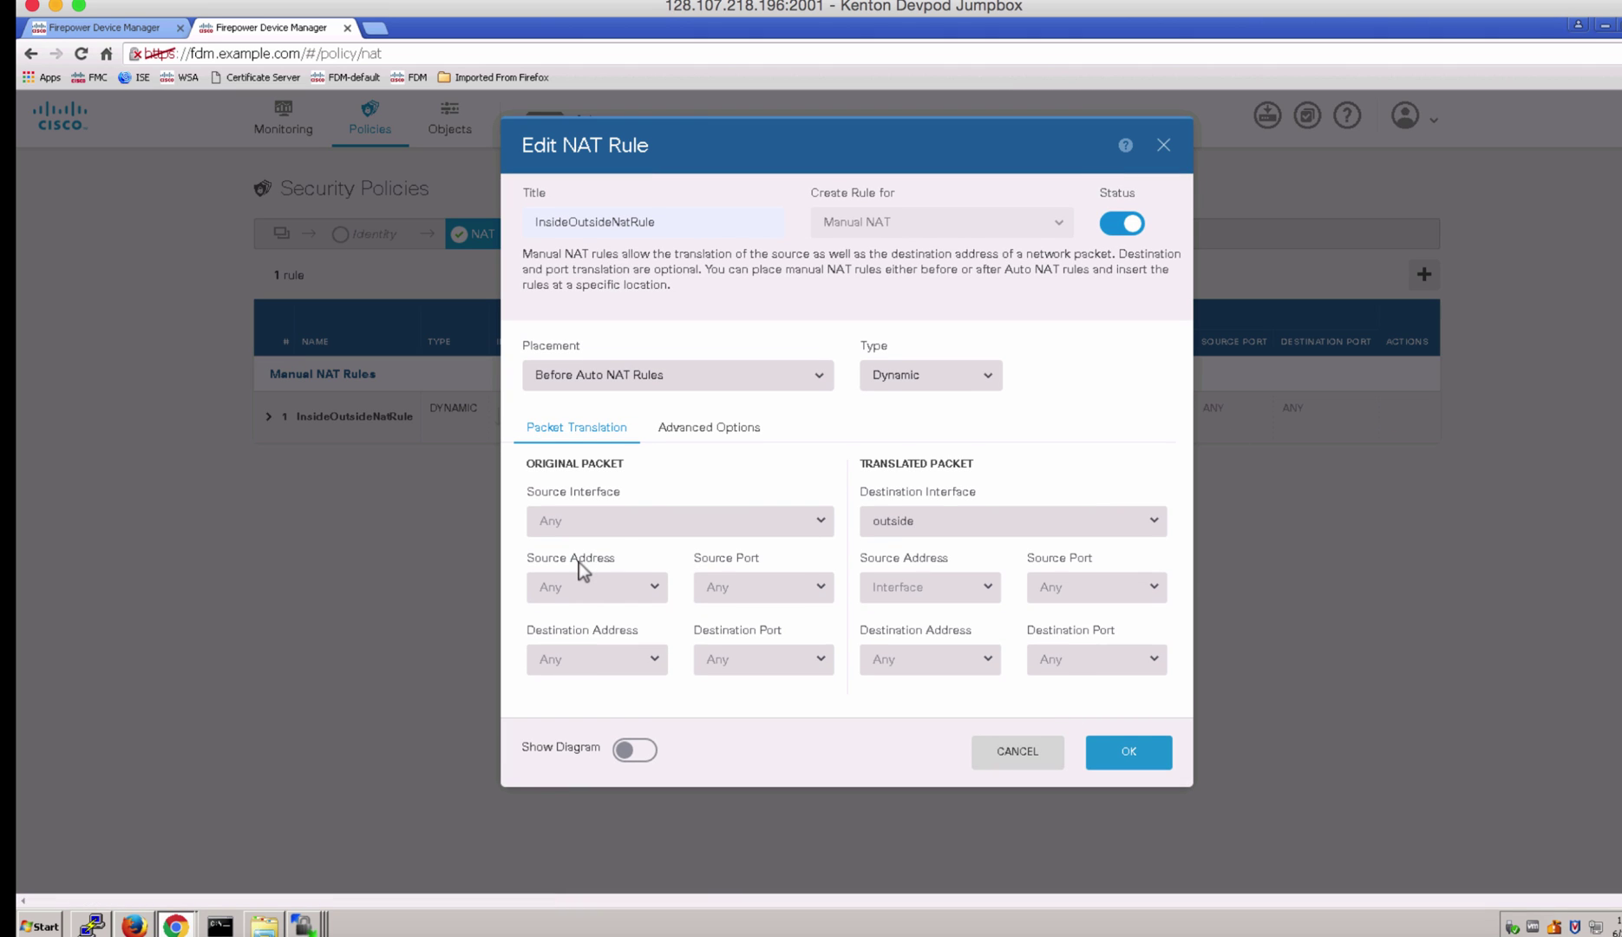
{"action": "left_click", "coordinate": [814, 529]}
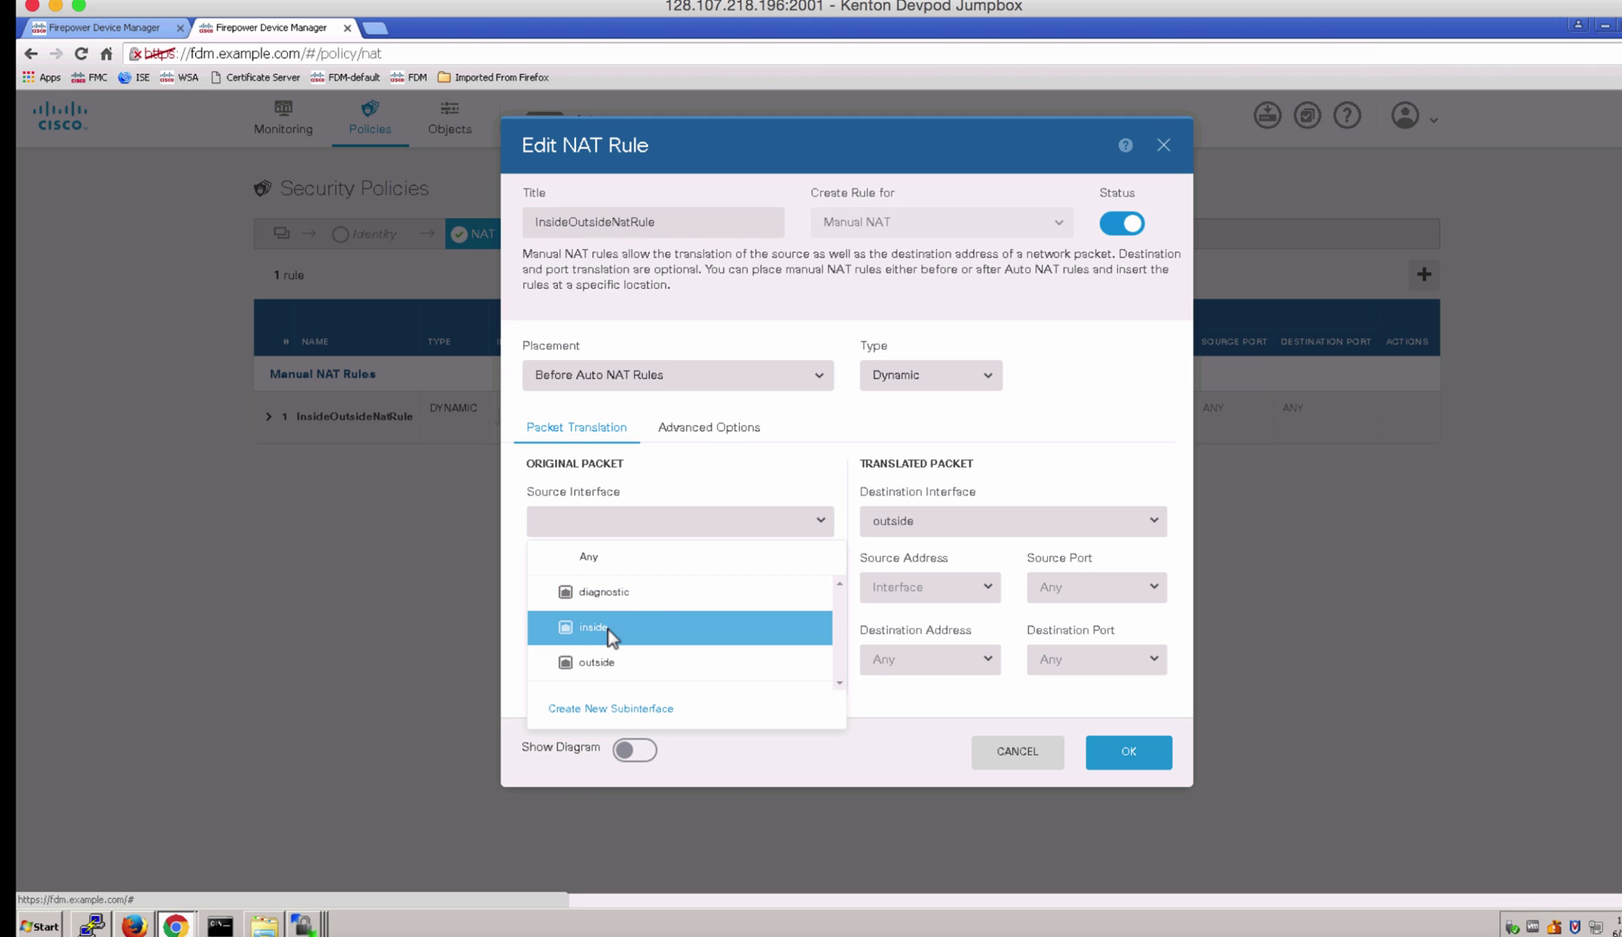
{"action": "left_click", "coordinate": [612, 638]}
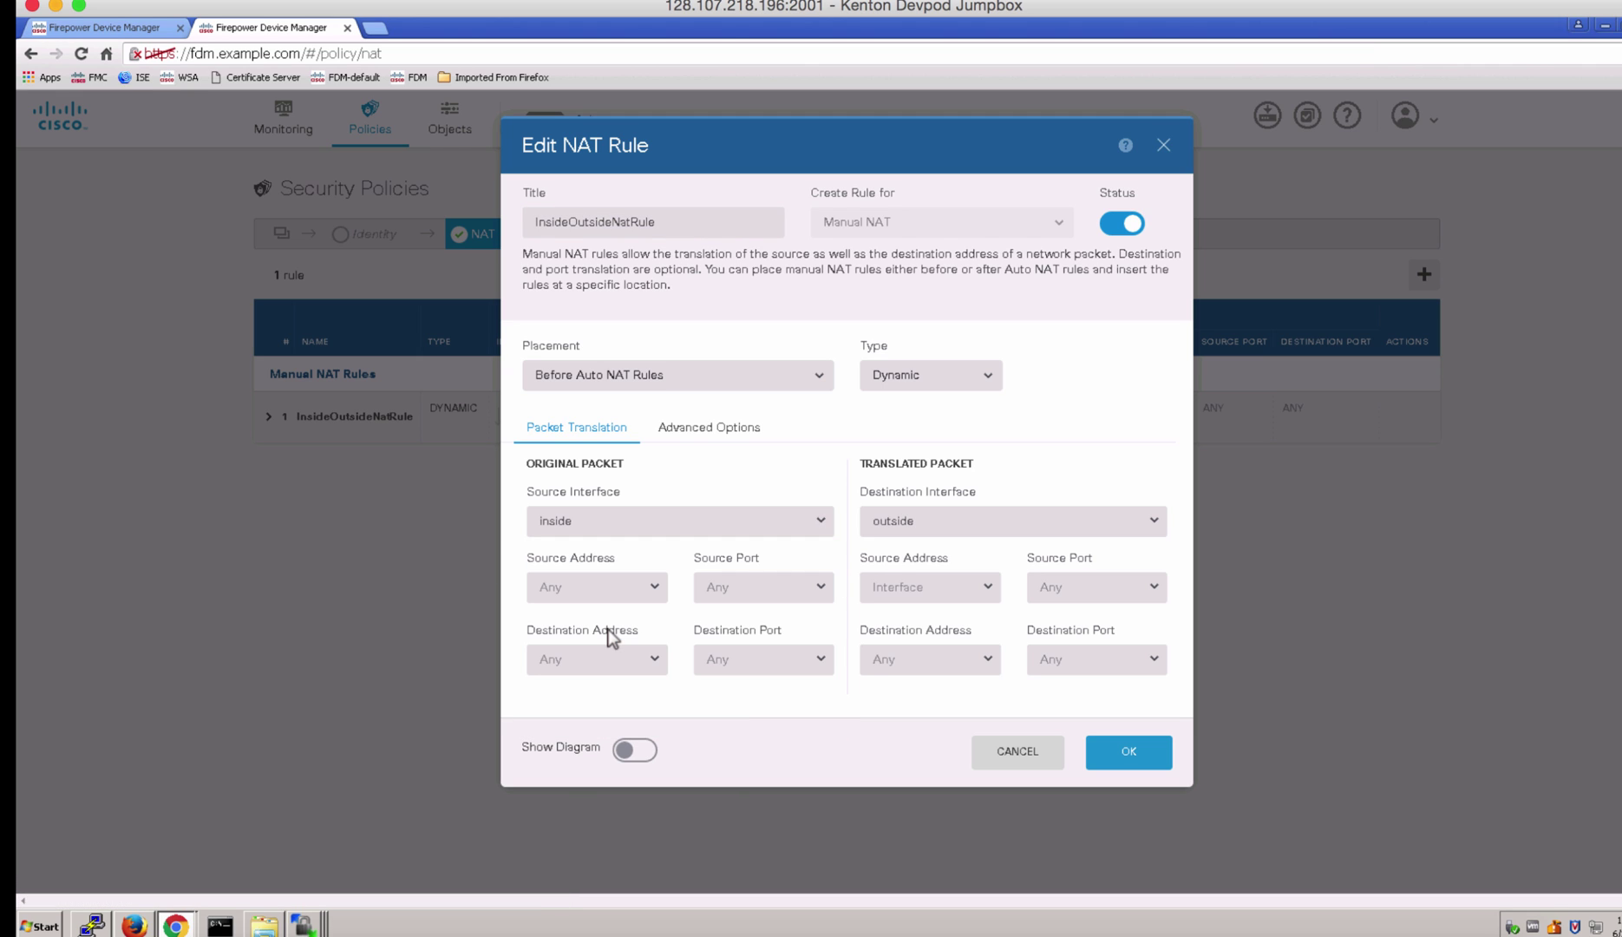
{"action": "left_click", "coordinate": [1130, 764]}
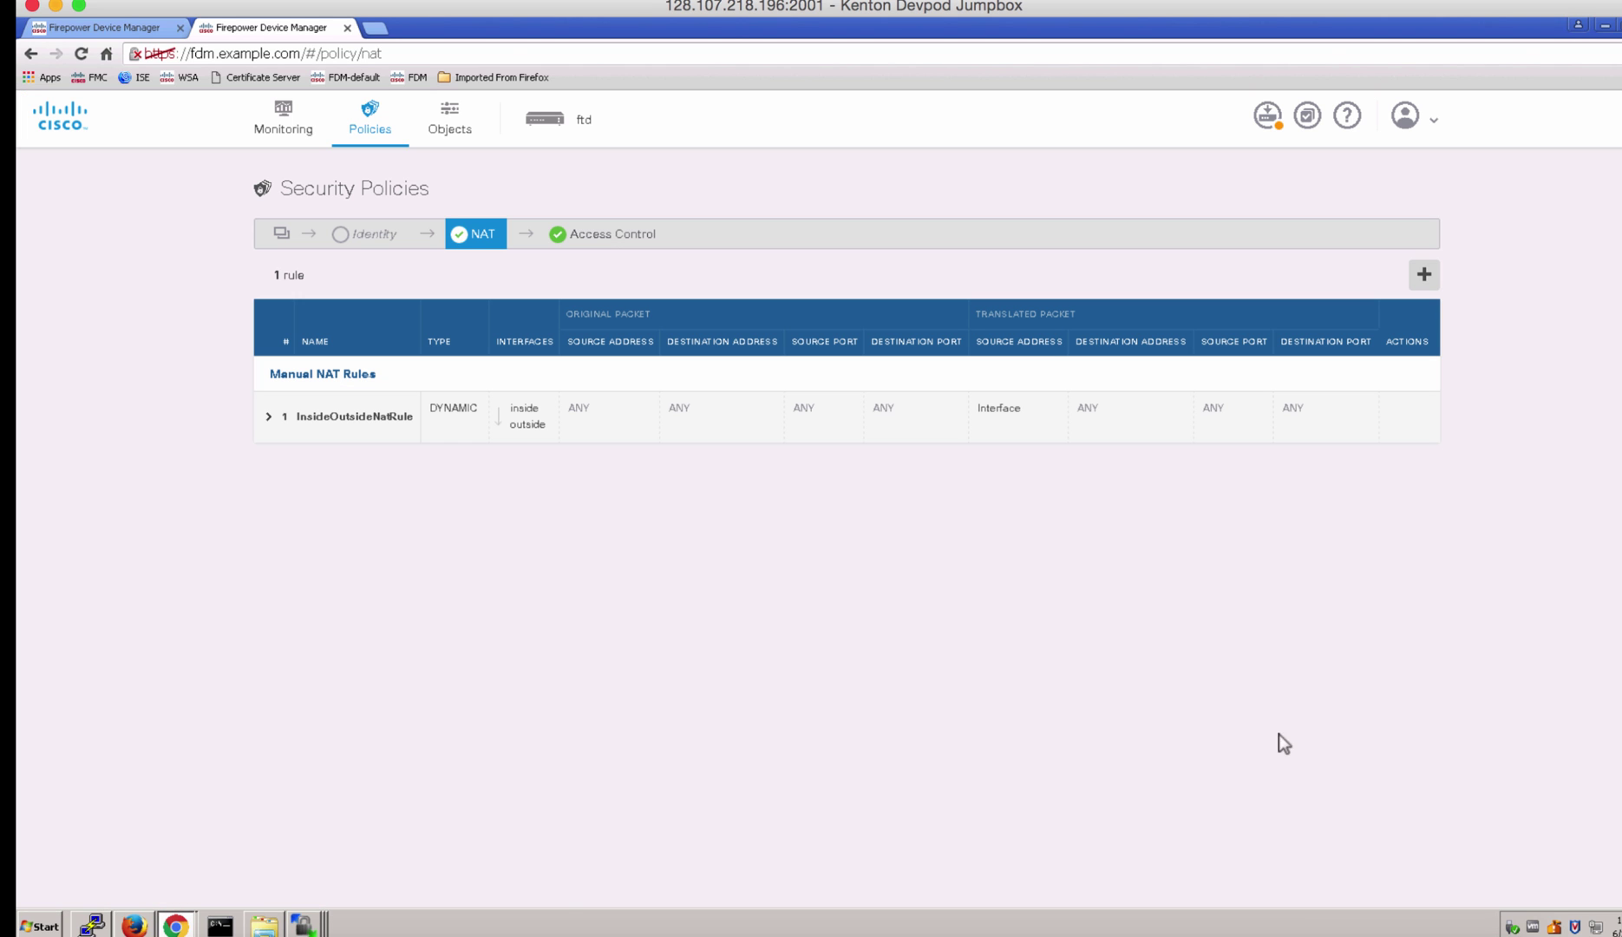
- Under Objects > Networks, create the Host object InsideWebServer with address 172.16.1.200
{"action": "left_click", "coordinate": [451, 120]}
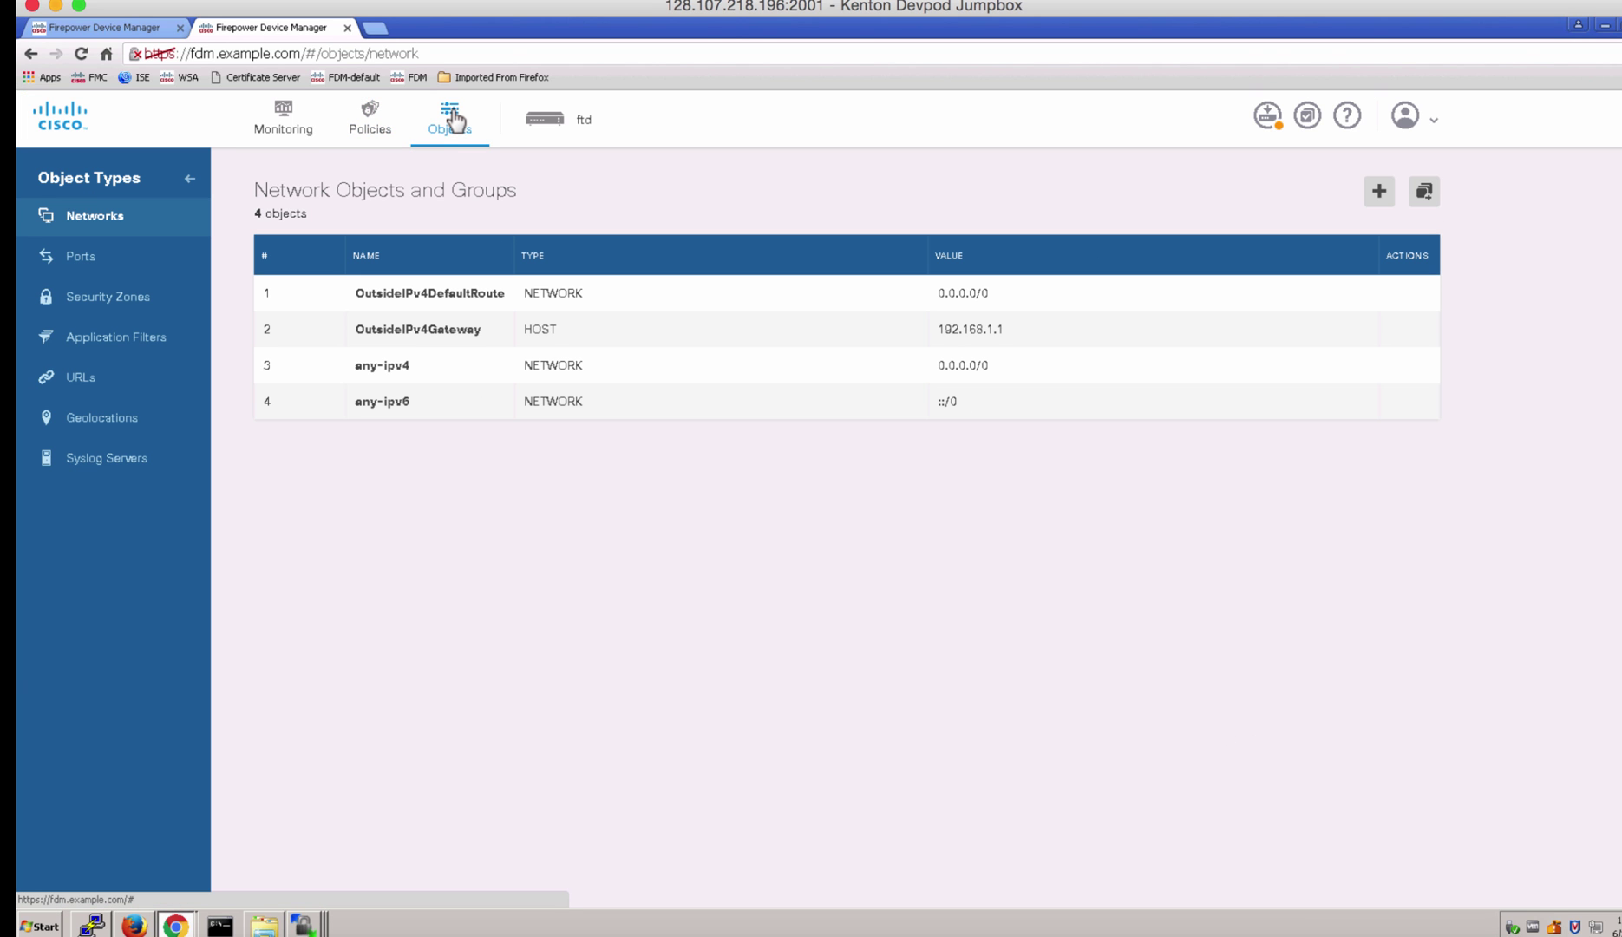
{"action": "left_click", "coordinate": [1386, 195]}
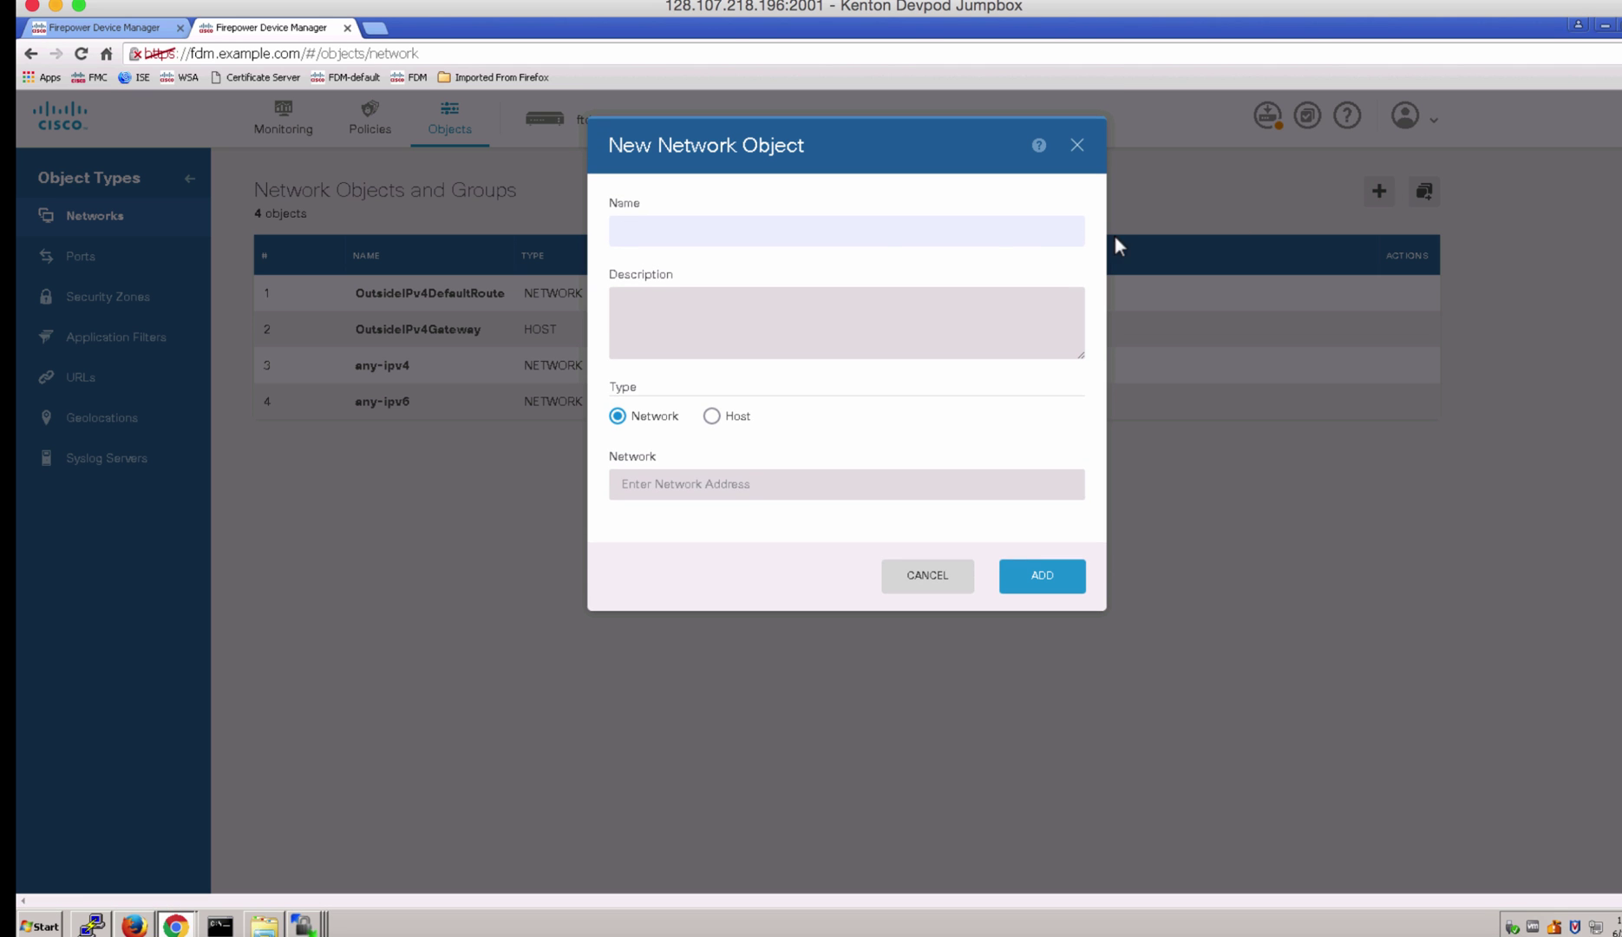
{"action": "left_click", "coordinate": [880, 246]}
{"action": "type", "text": "InsideWebServer"}
{"action": "left_click", "coordinate": [713, 416]}
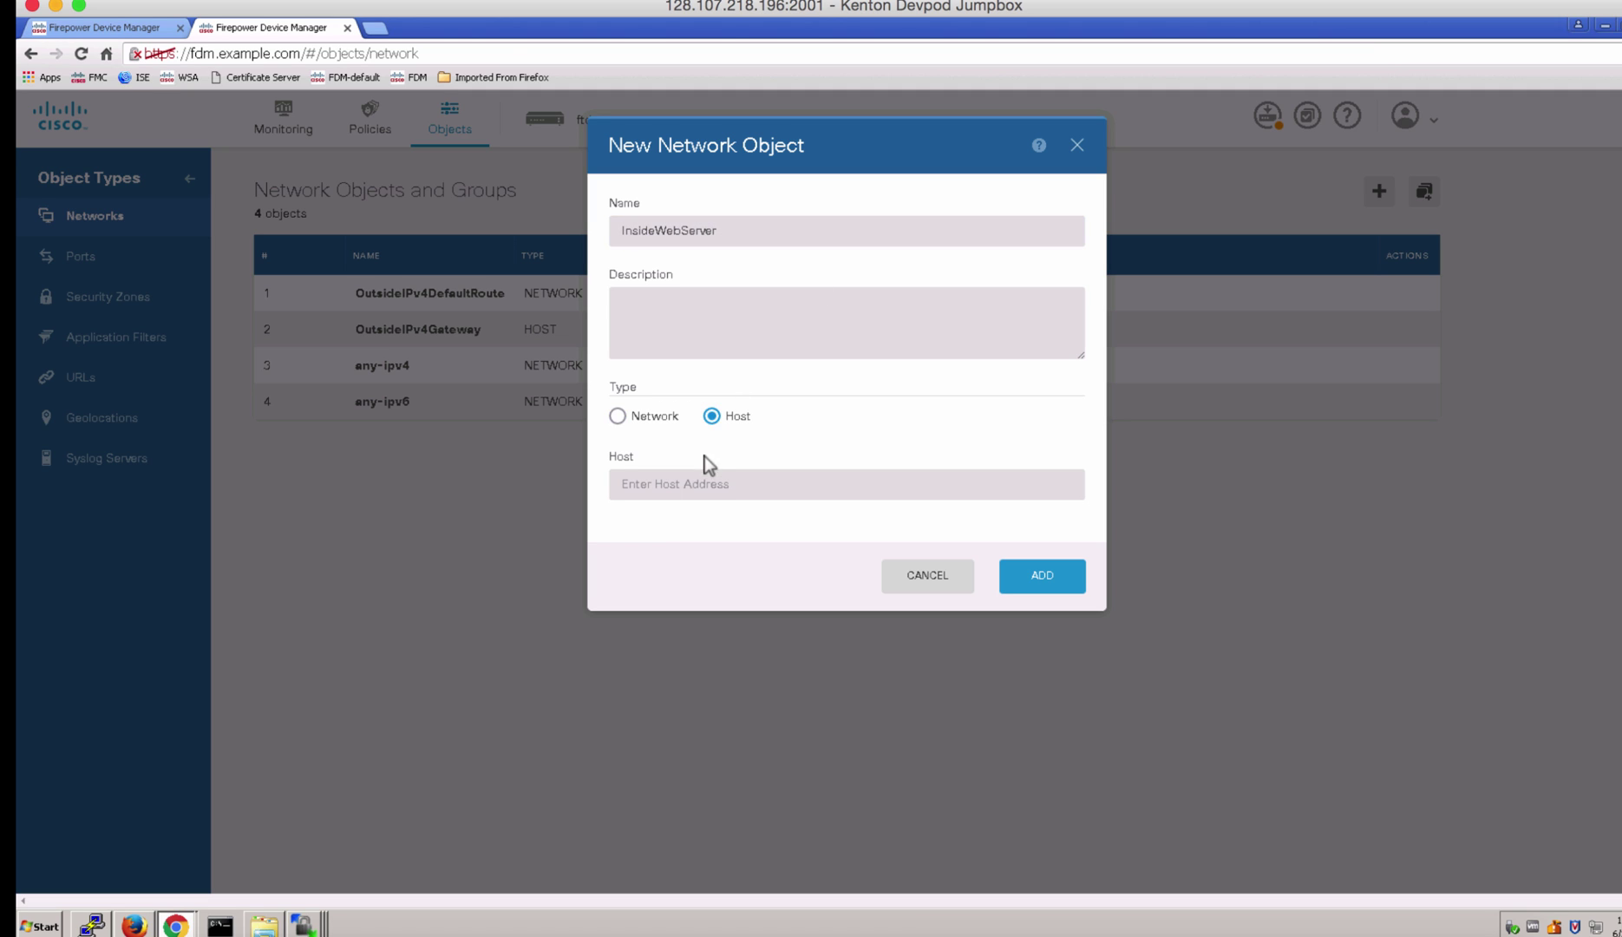
{"action": "left_click", "coordinate": [710, 485]}
{"action": "type", "text": "172.16."}
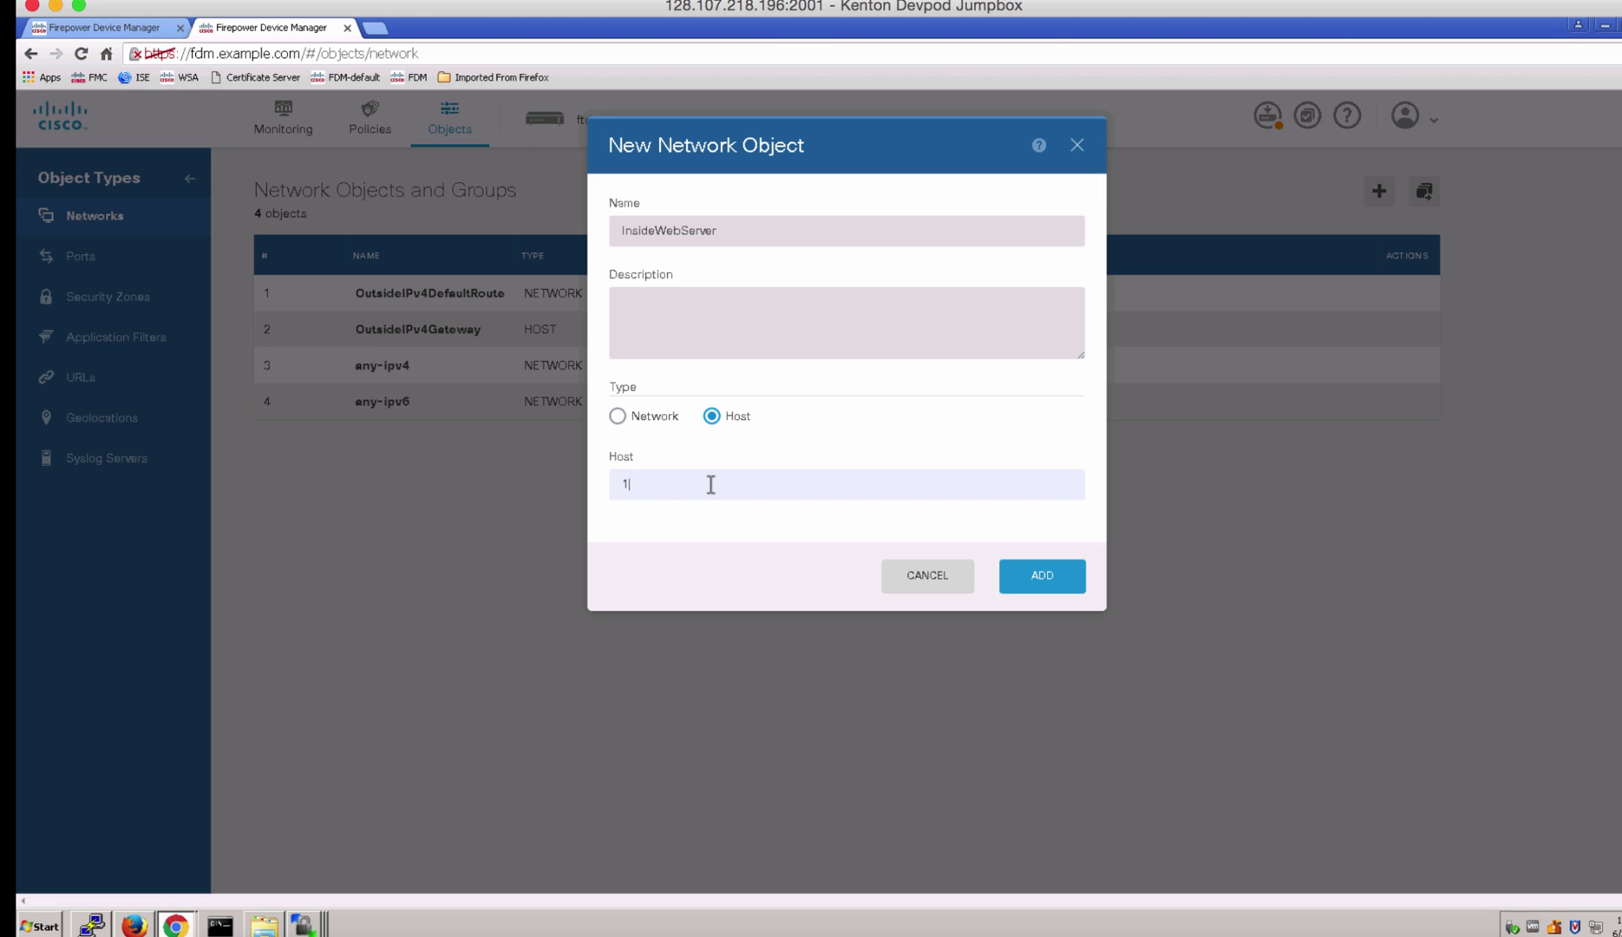
{"action": "type", "text": "1.200"}
{"action": "left_click", "coordinate": [1043, 576]}
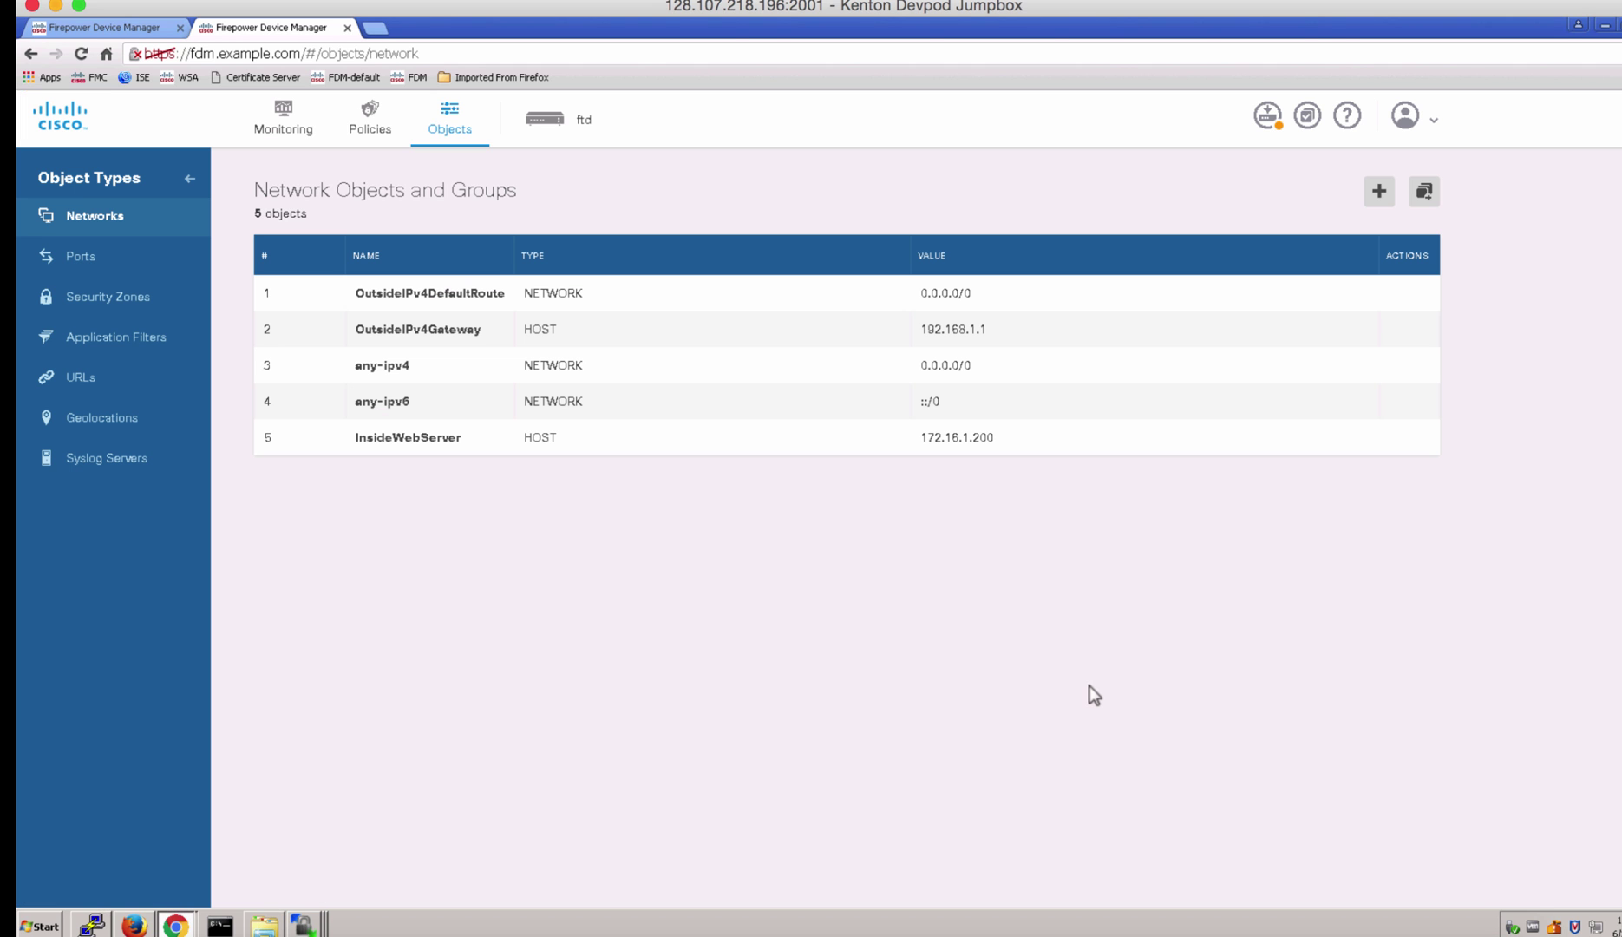
- Add the Host object MappedInsideWebServer with address 192.168.1.250, then go back to Policies
{"action": "left_click", "coordinate": [1380, 193]}
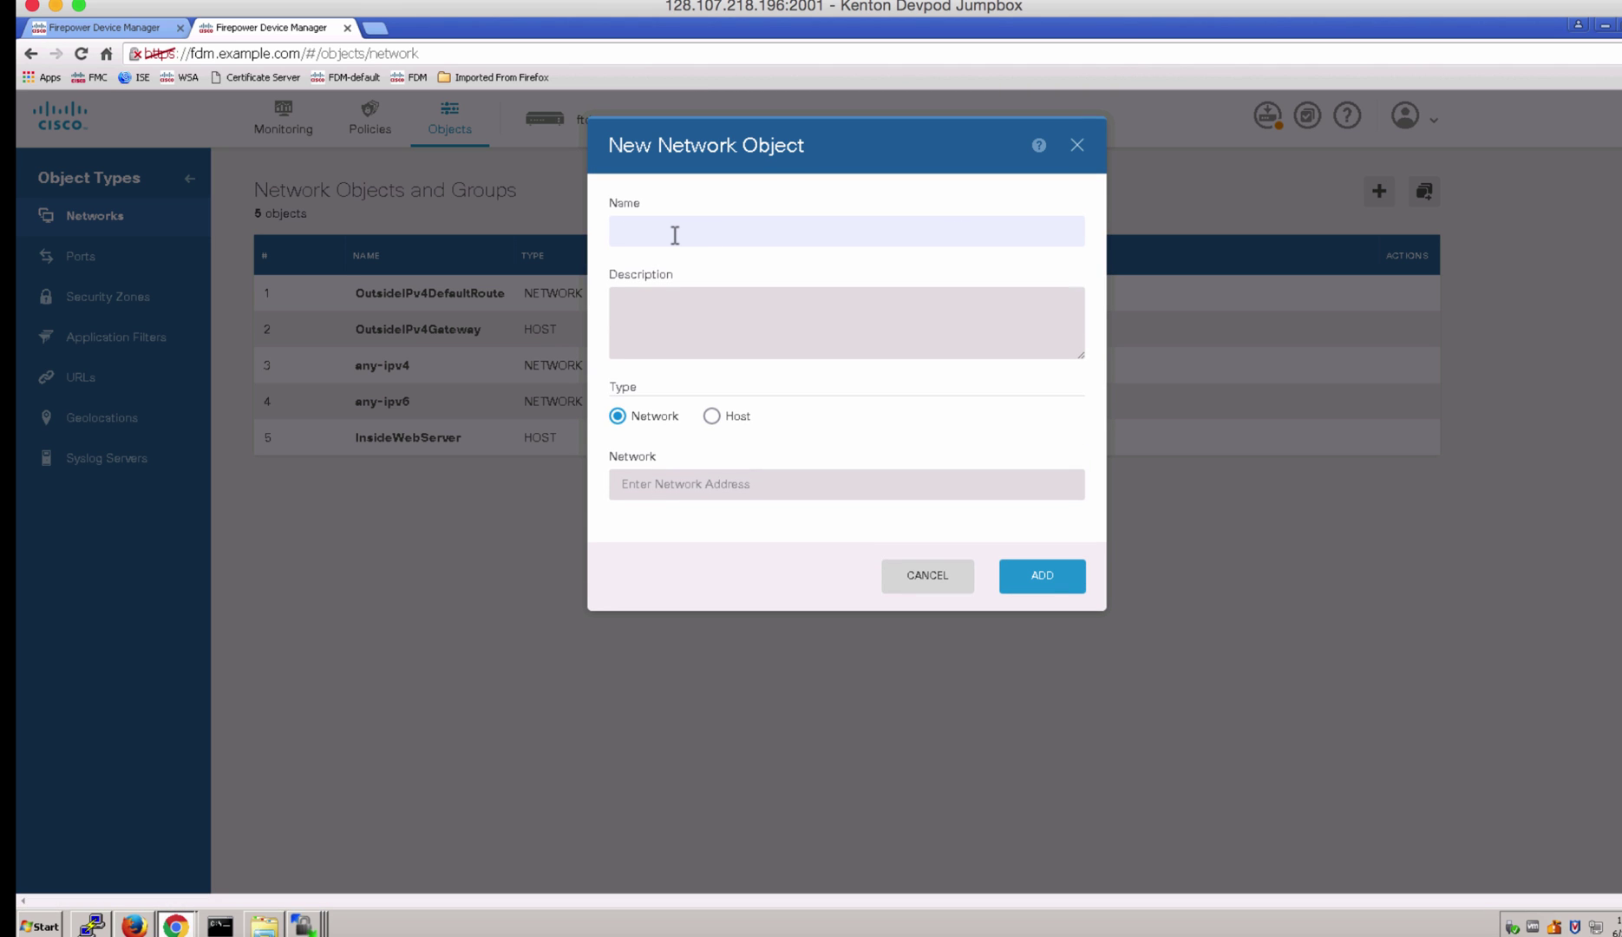
{"action": "type", "text": "MappedIP"}
{"action": "type", "text": "di"}
{"action": "type", "text": "de"}
{"action": "type", "text": "Web"}
{"action": "type", "text": "Server"}
{"action": "left_click", "coordinate": [713, 488]}
{"action": "type", "text": "192.168."}
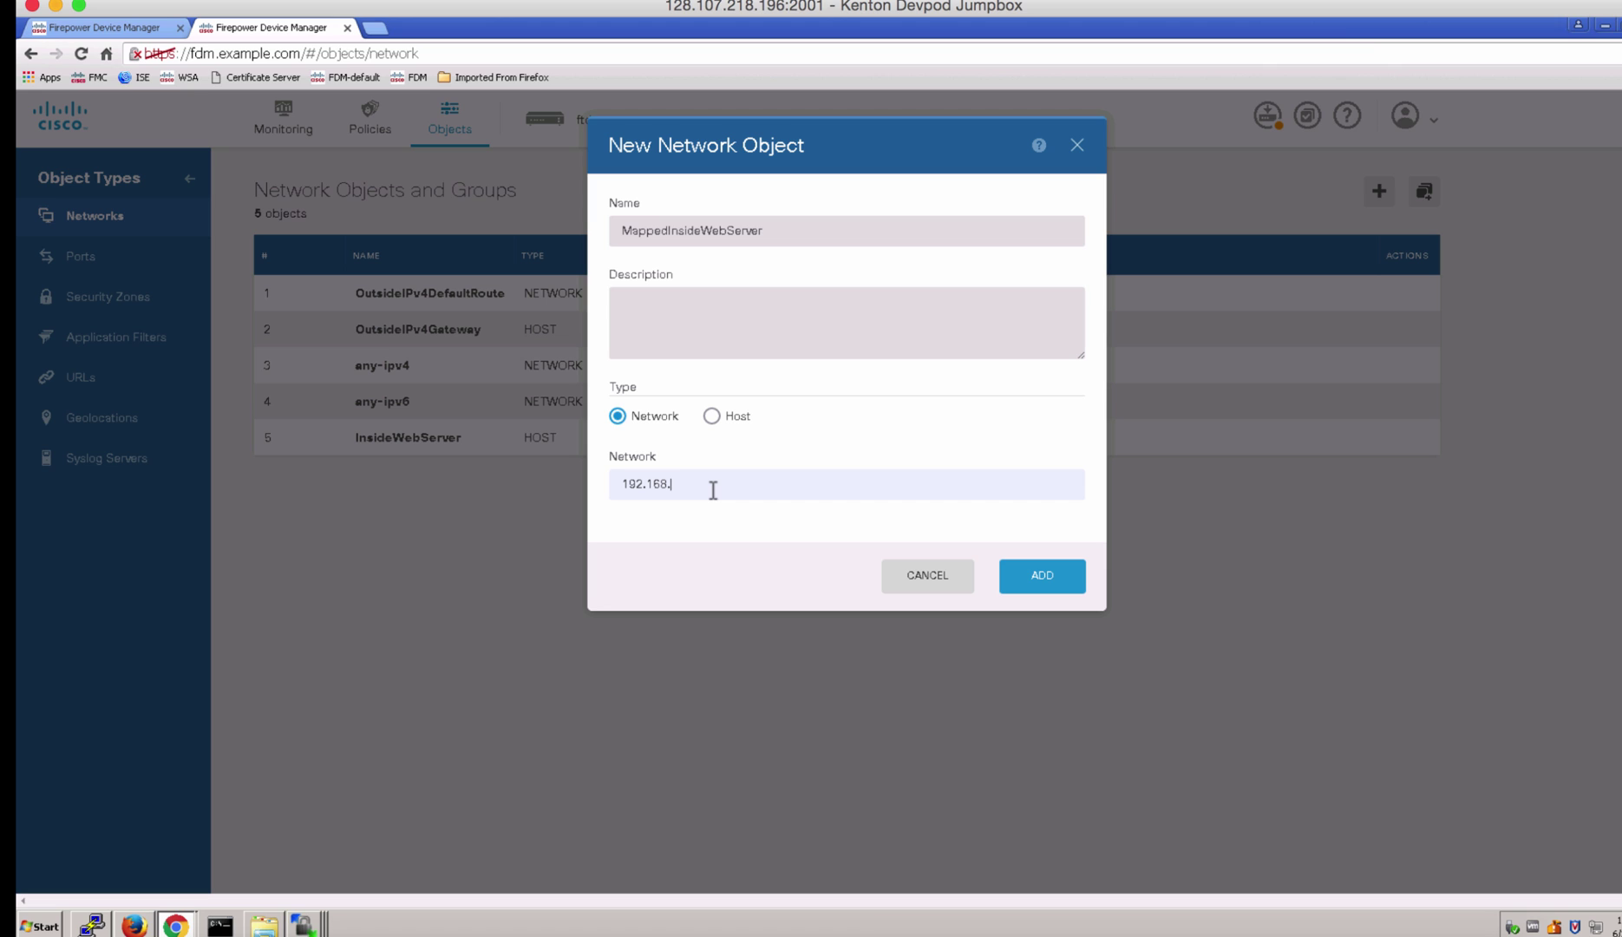
{"action": "type", "text": "1.250"}
{"action": "left_click", "coordinate": [711, 416]}
{"action": "left_click", "coordinate": [1067, 577]}
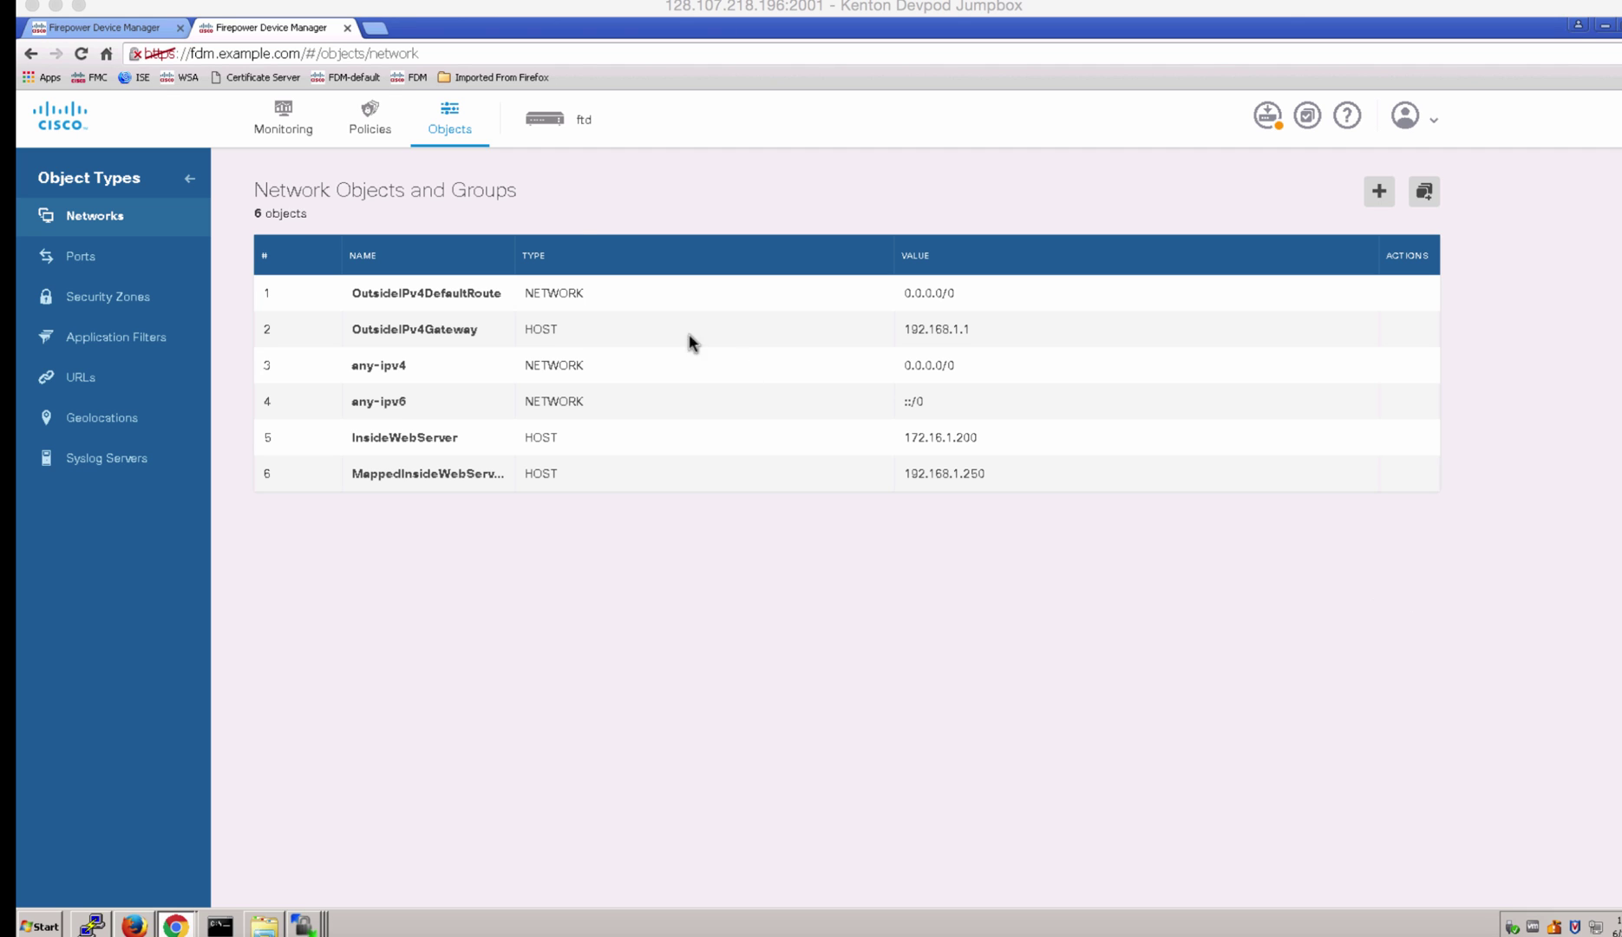
{"action": "left_click", "coordinate": [373, 119]}
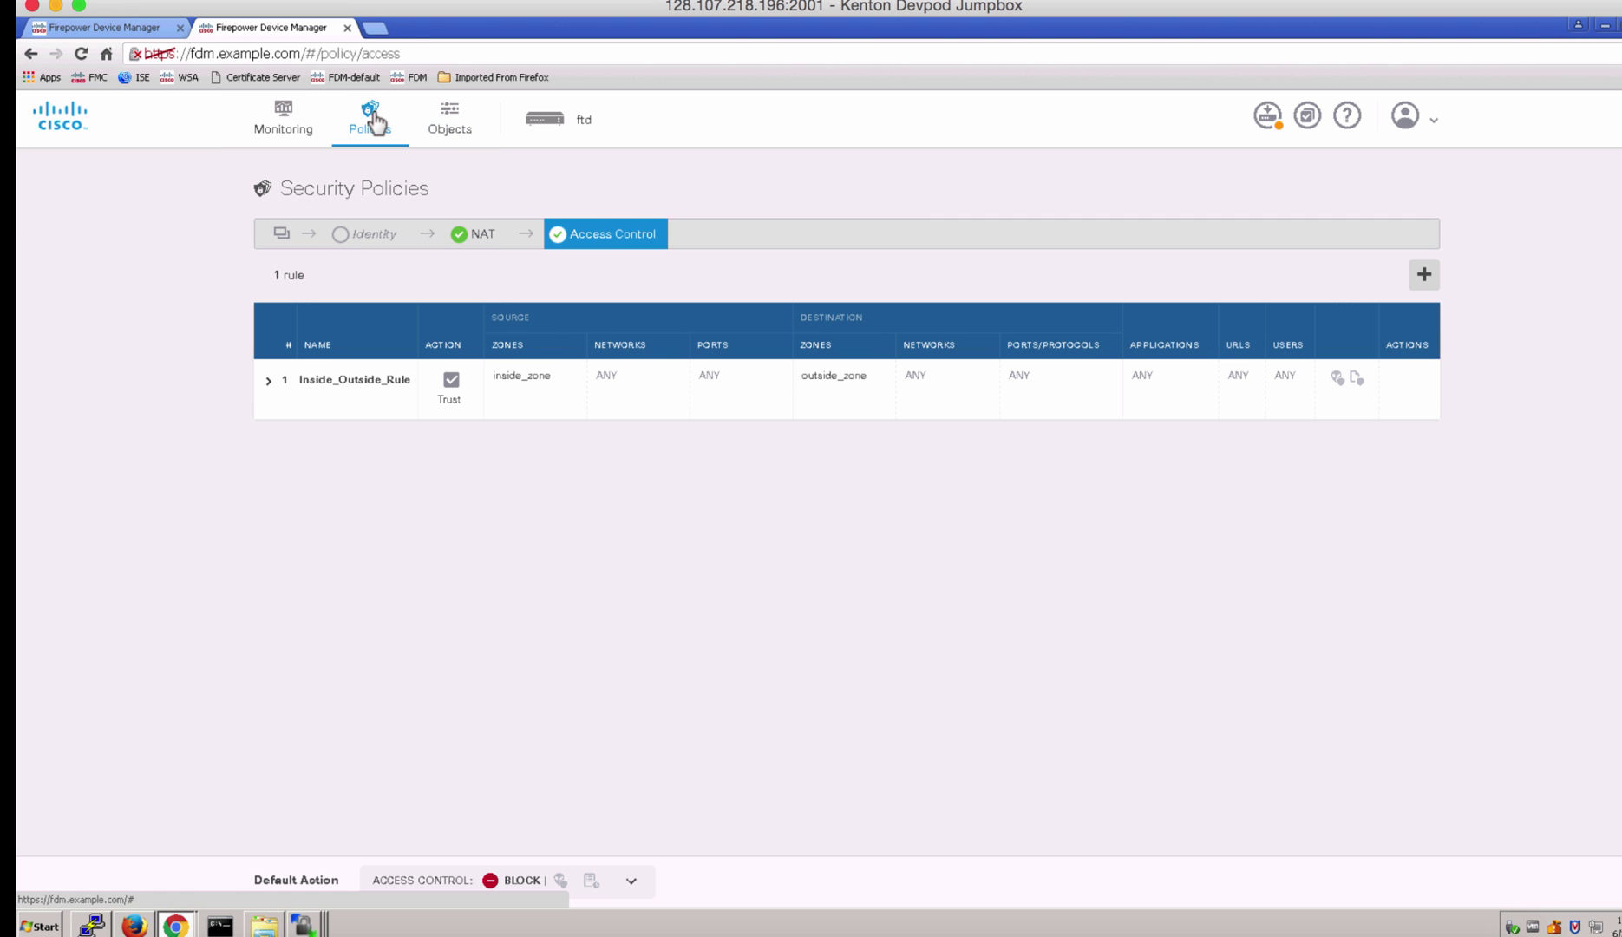
- Start a new Auto NAT rule on the NAT page titled myAutoNatRule
{"action": "left_click", "coordinate": [481, 233]}
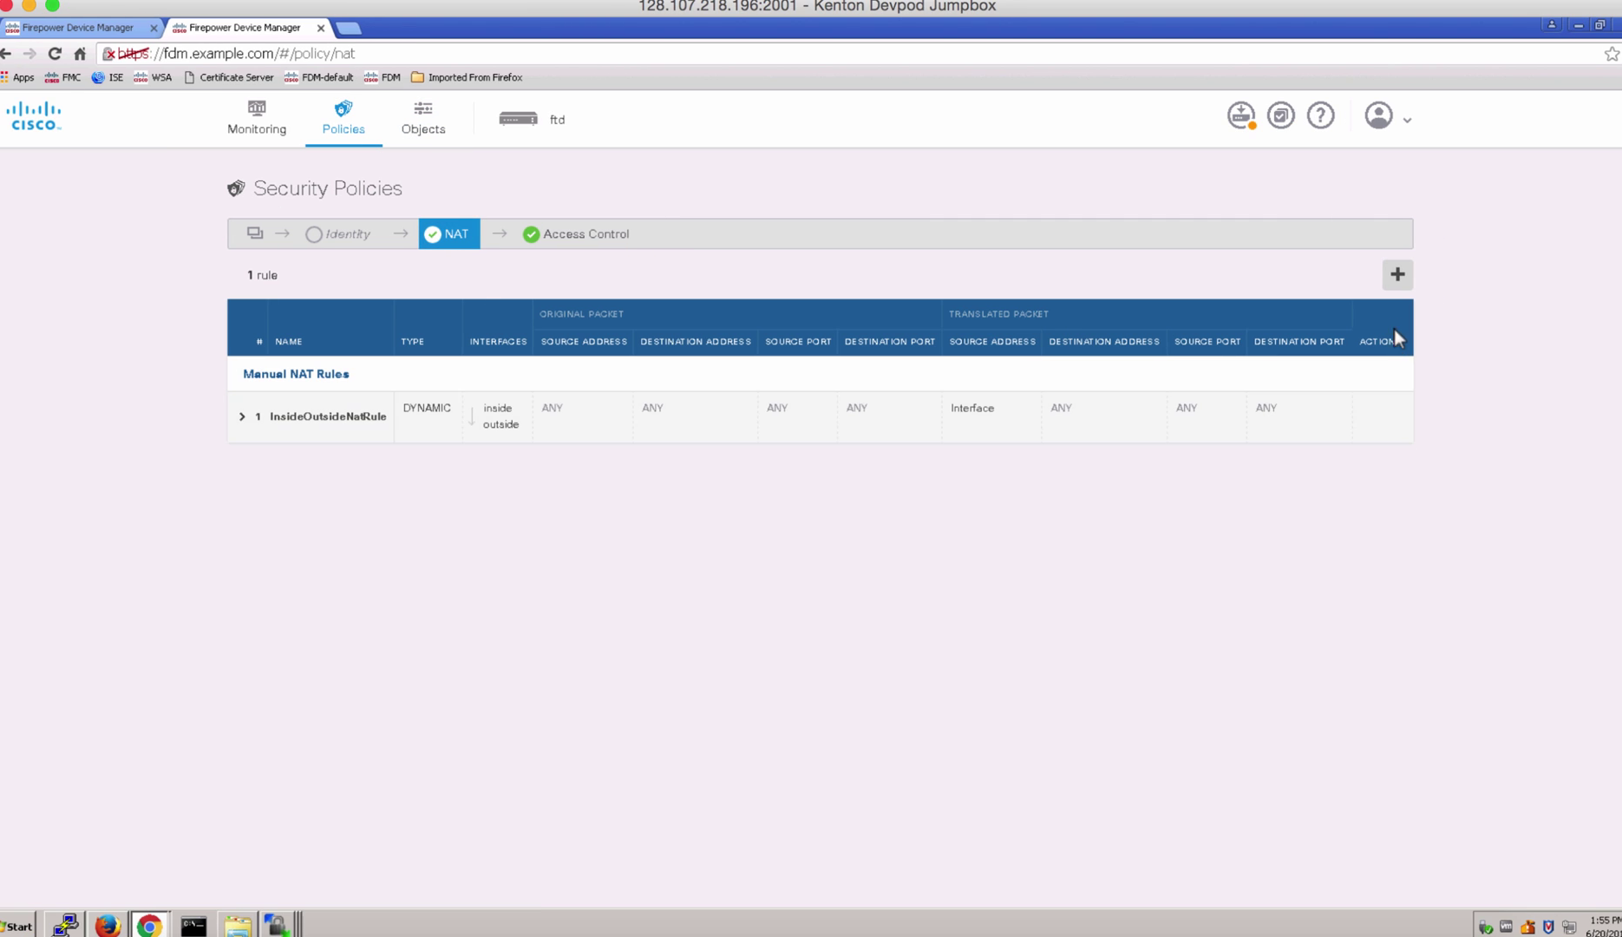
{"action": "left_click", "coordinate": [1395, 275]}
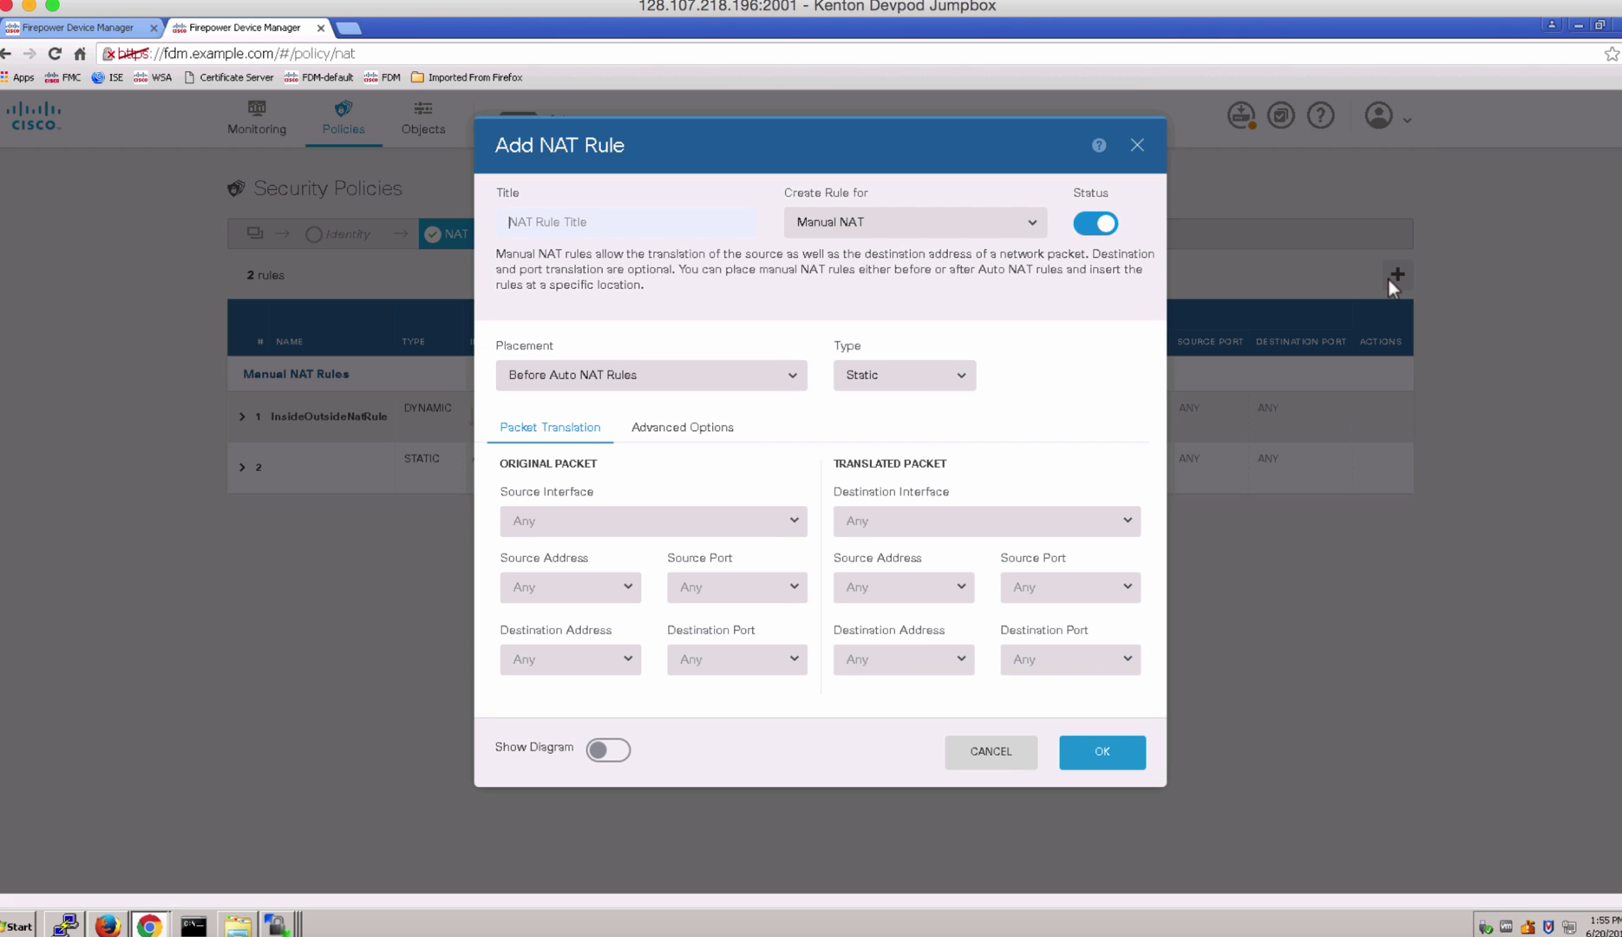
{"action": "left_click", "coordinate": [1030, 222]}
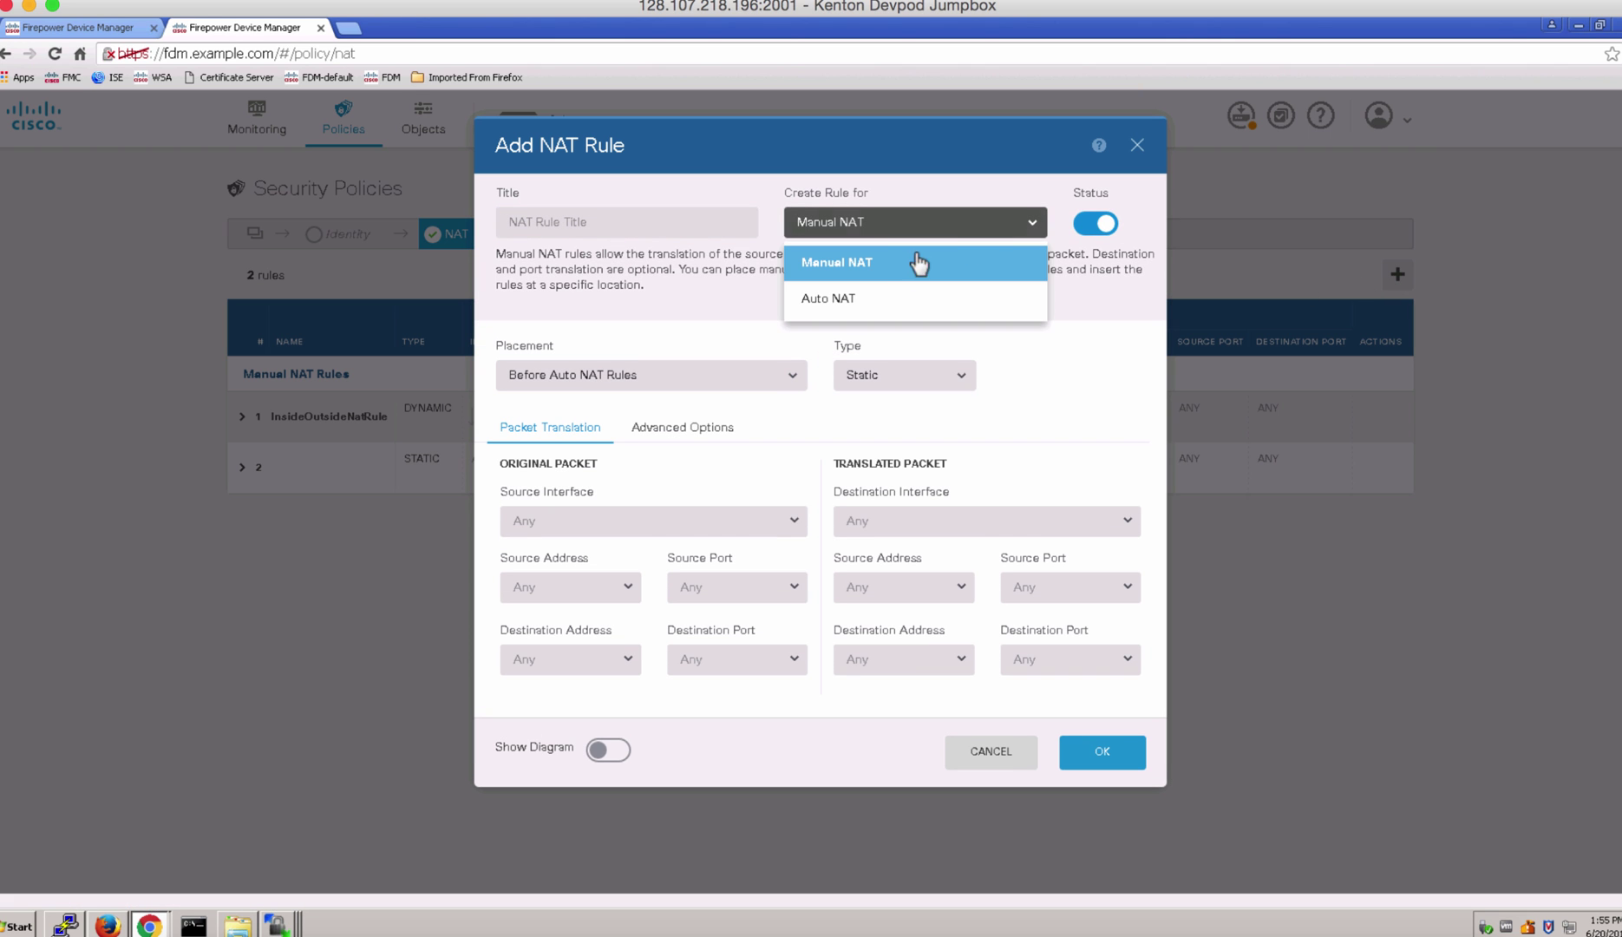
{"action": "left_click", "coordinate": [871, 291]}
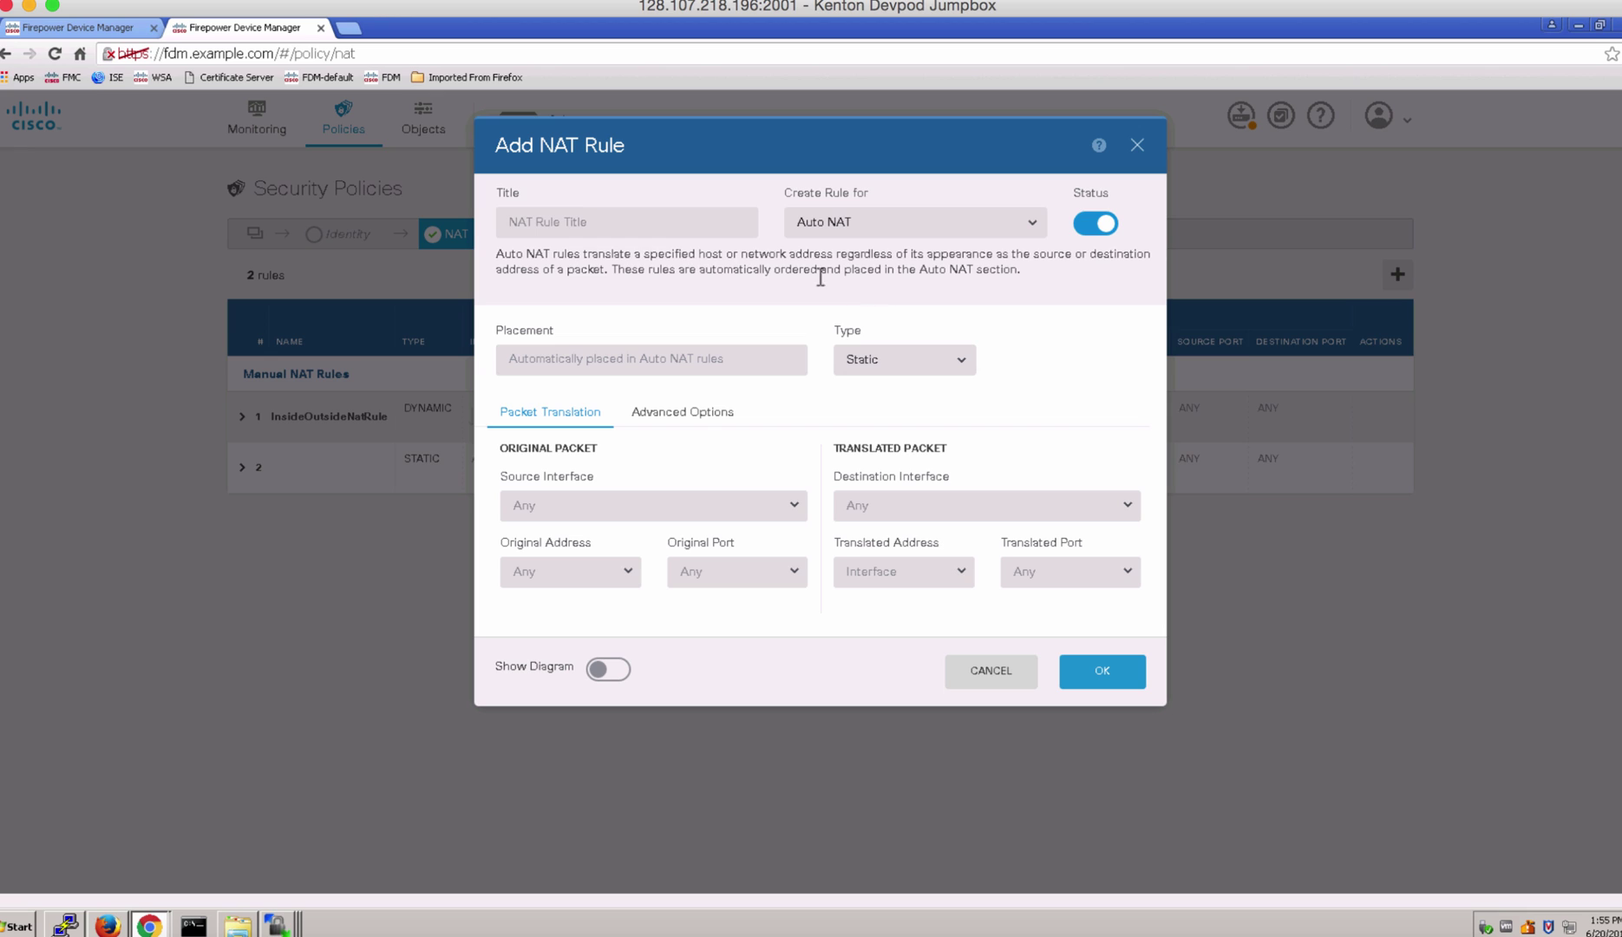
{"action": "left_click", "coordinate": [632, 213]}
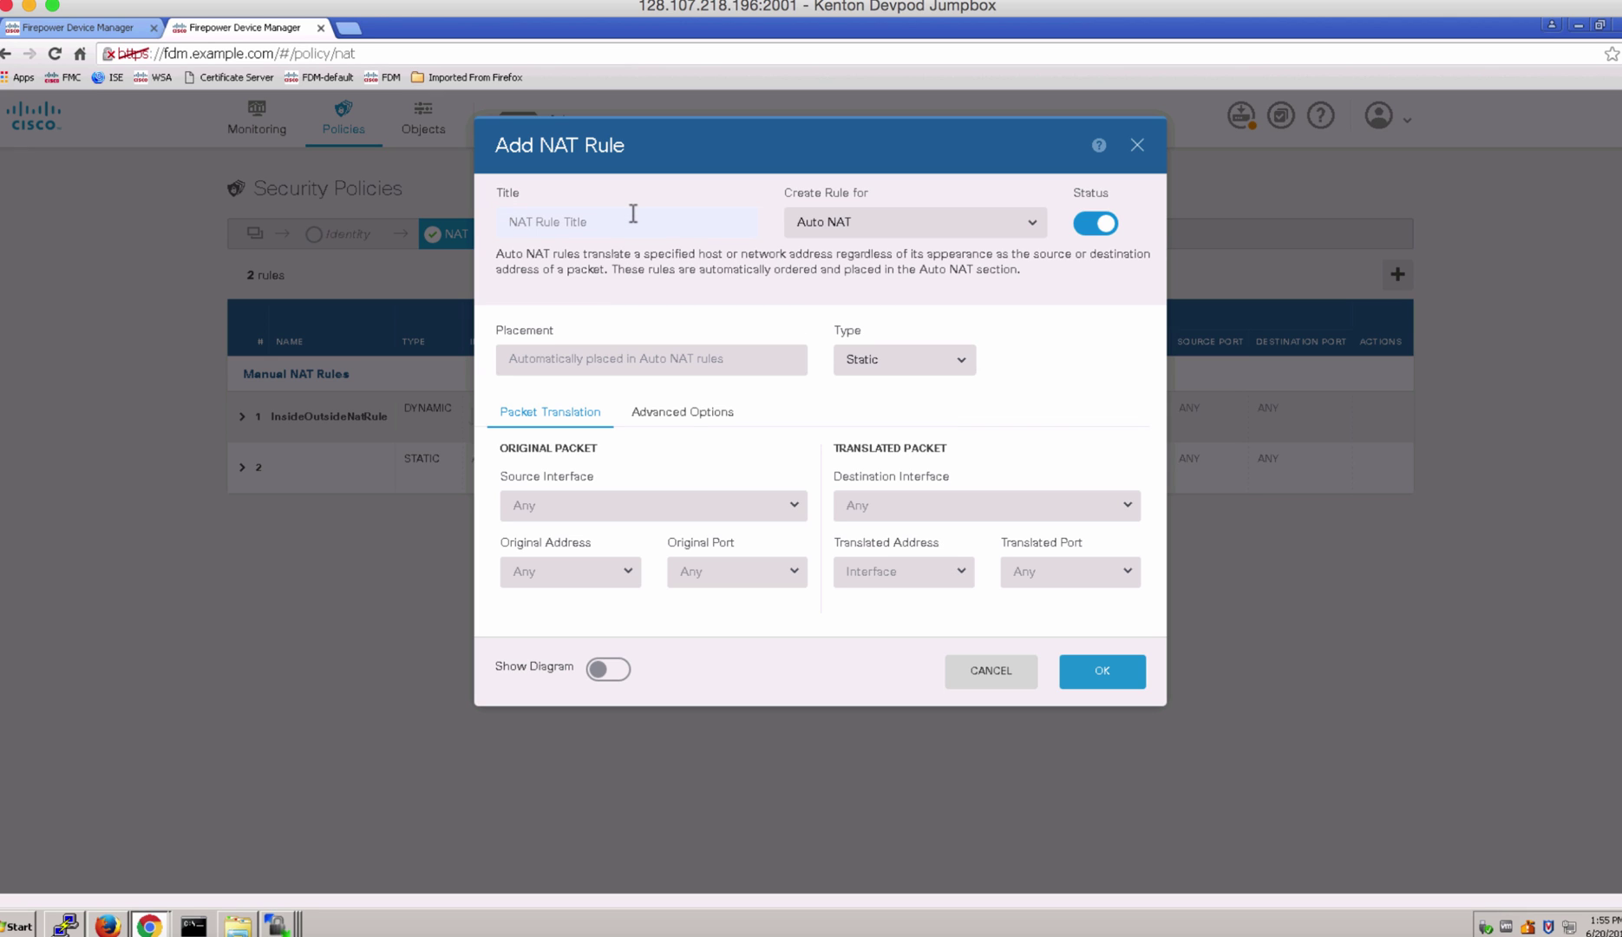
{"action": "type", "text": "myAutoNatRule"}
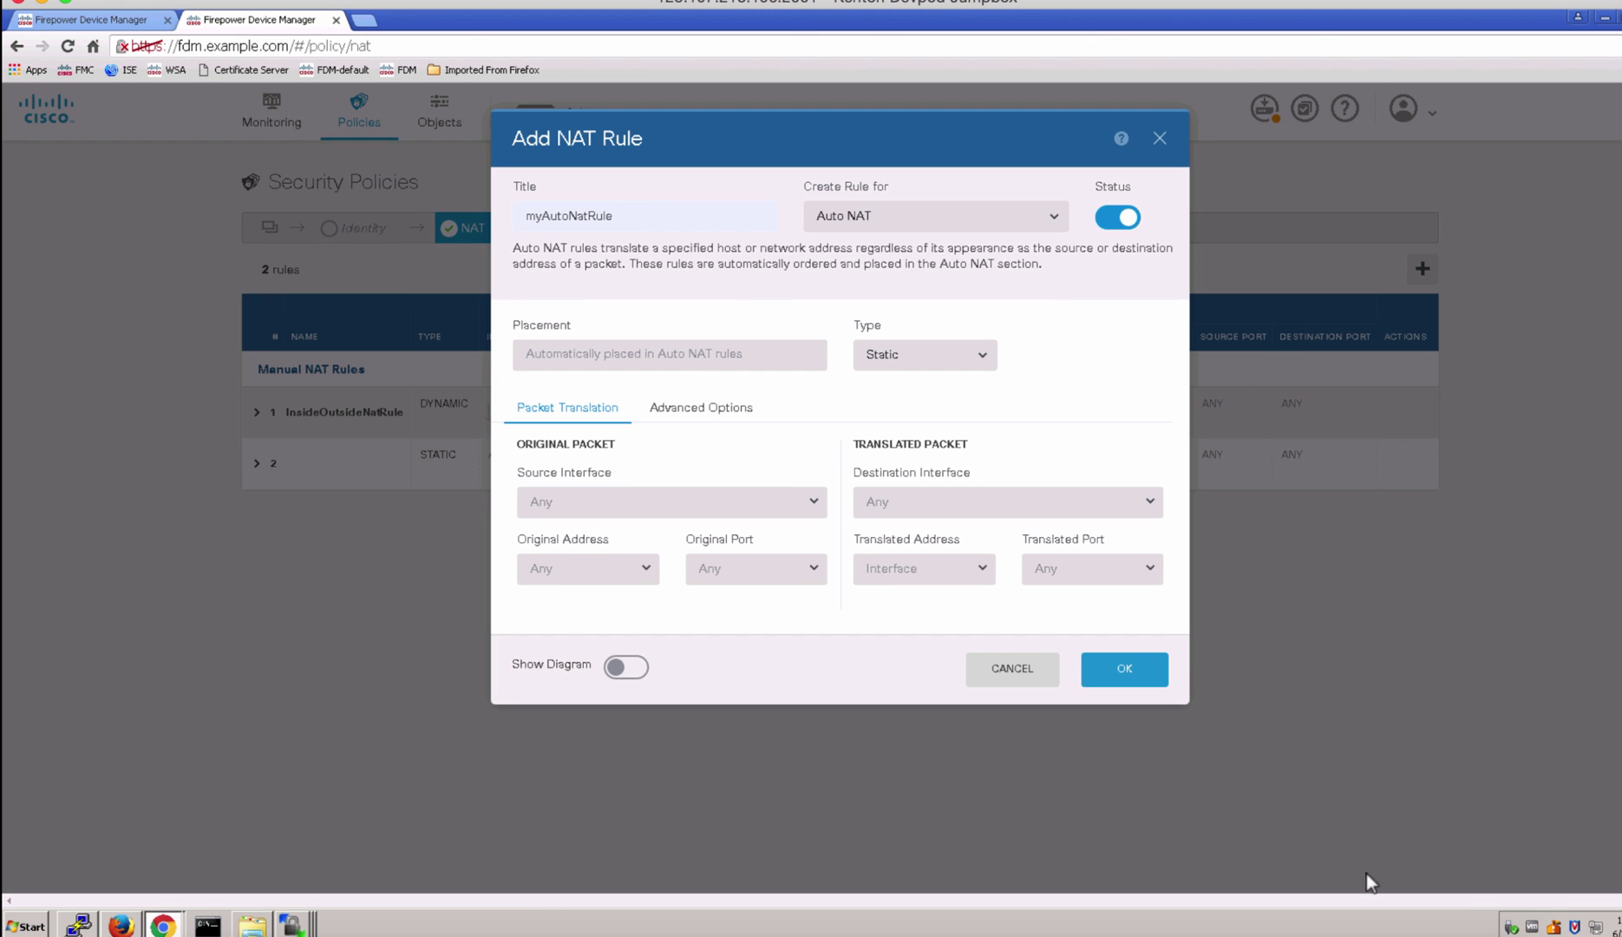
- Set original address InsideWebServer, translated address MappedInsideWebServer, and save the rule
{"action": "left_click", "coordinate": [640, 574]}
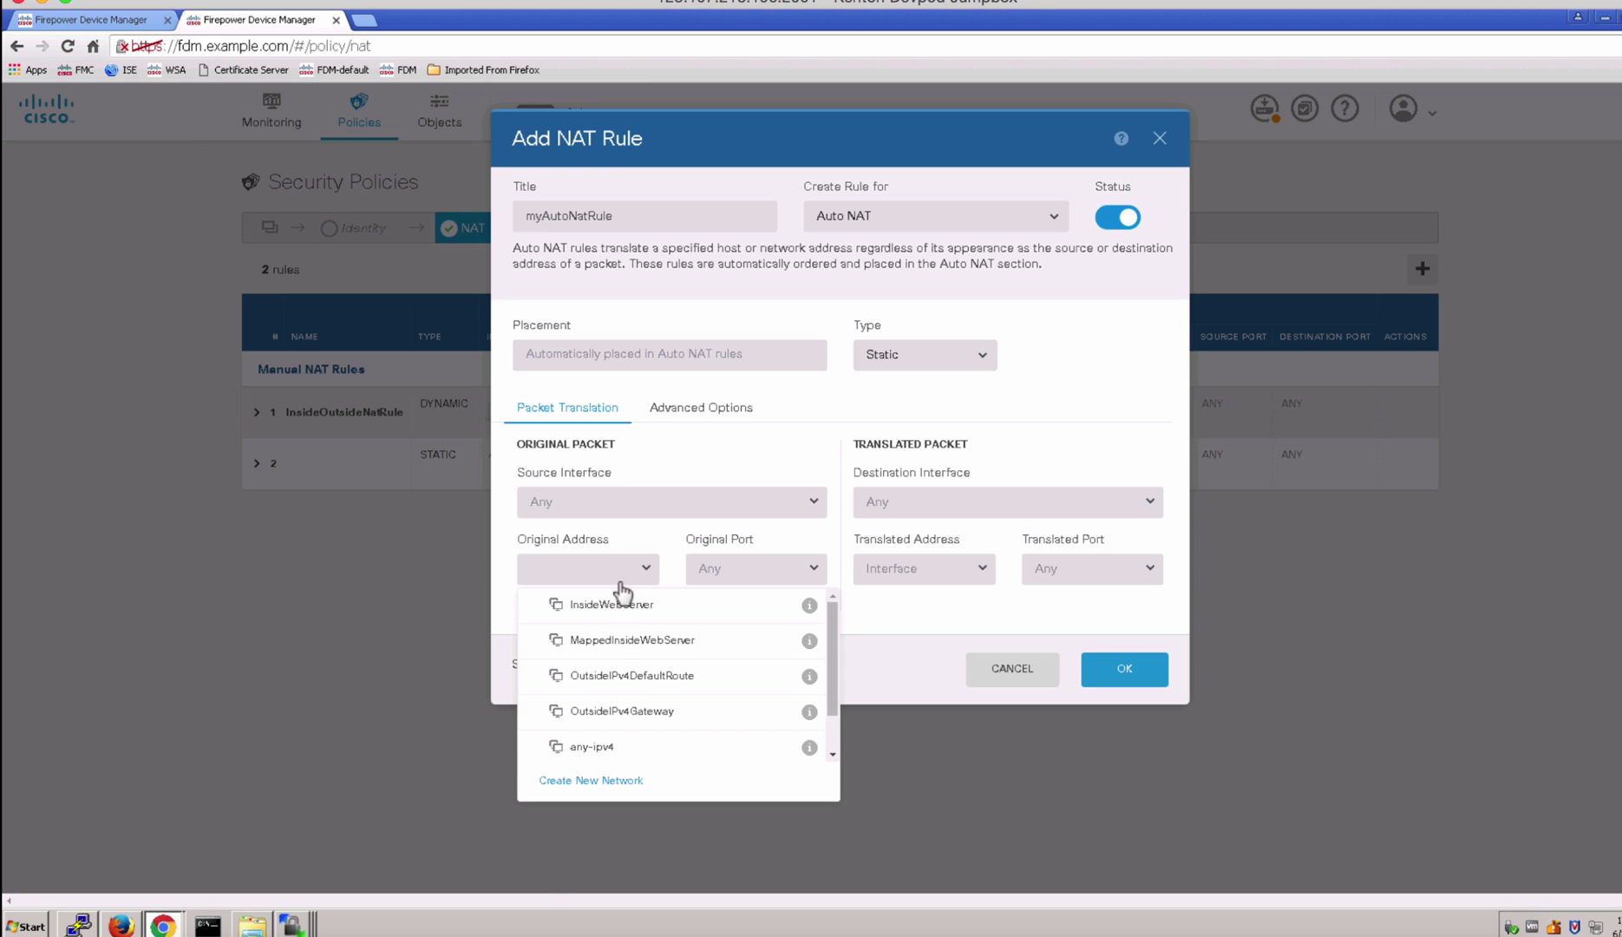
{"action": "left_click", "coordinate": [614, 608]}
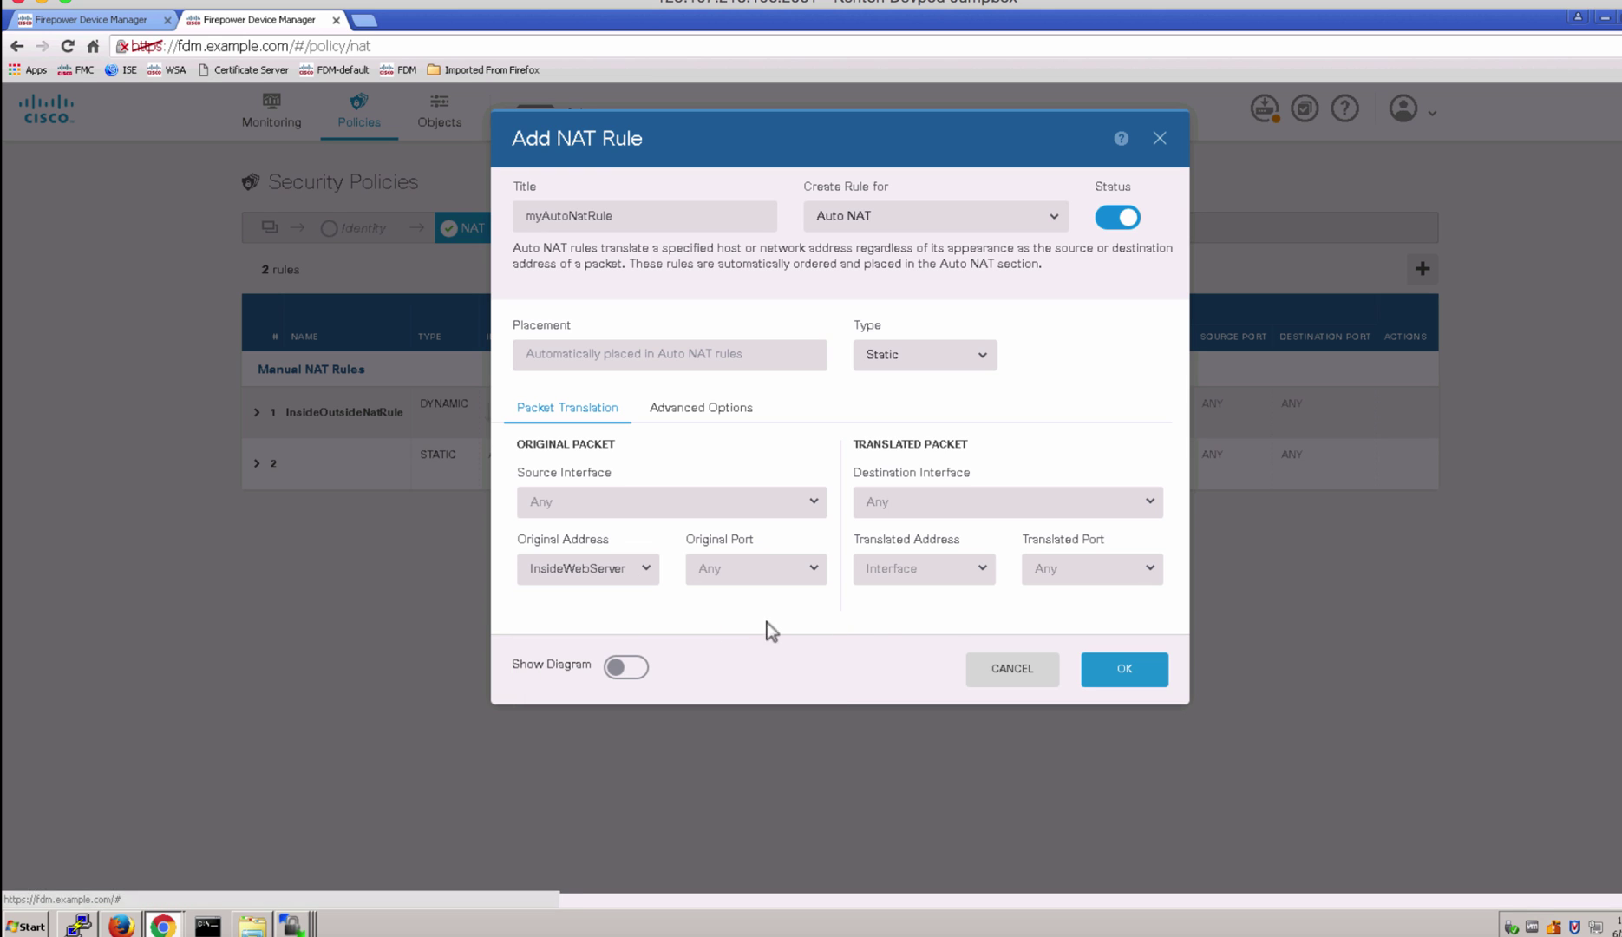
{"action": "left_click", "coordinate": [936, 582]}
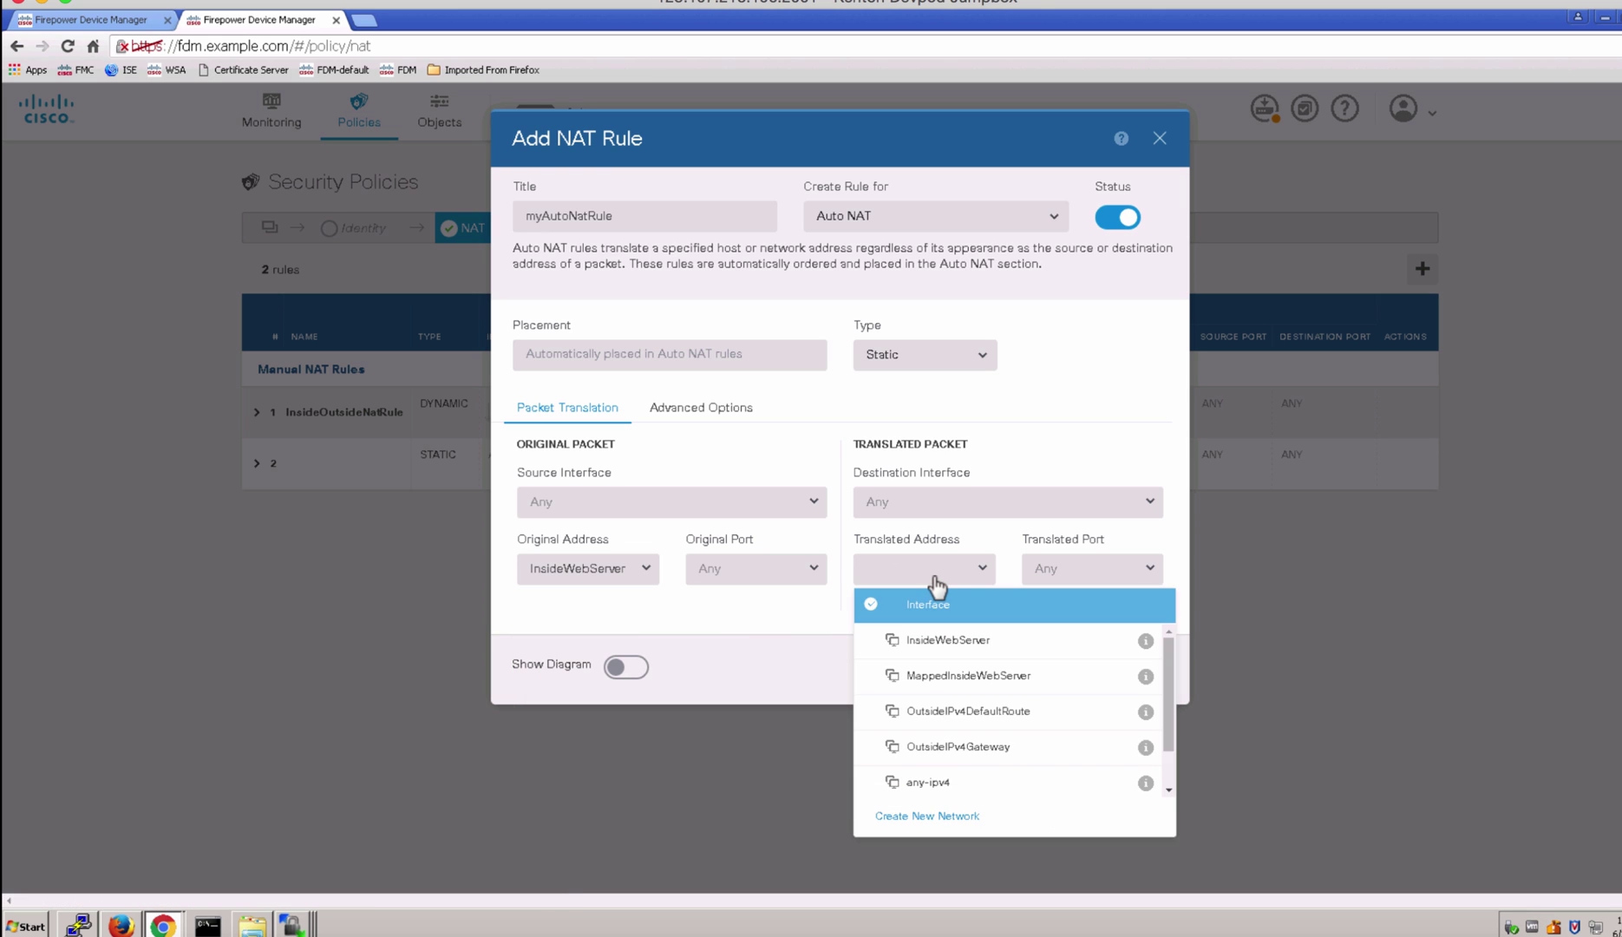
{"action": "left_click", "coordinate": [947, 684]}
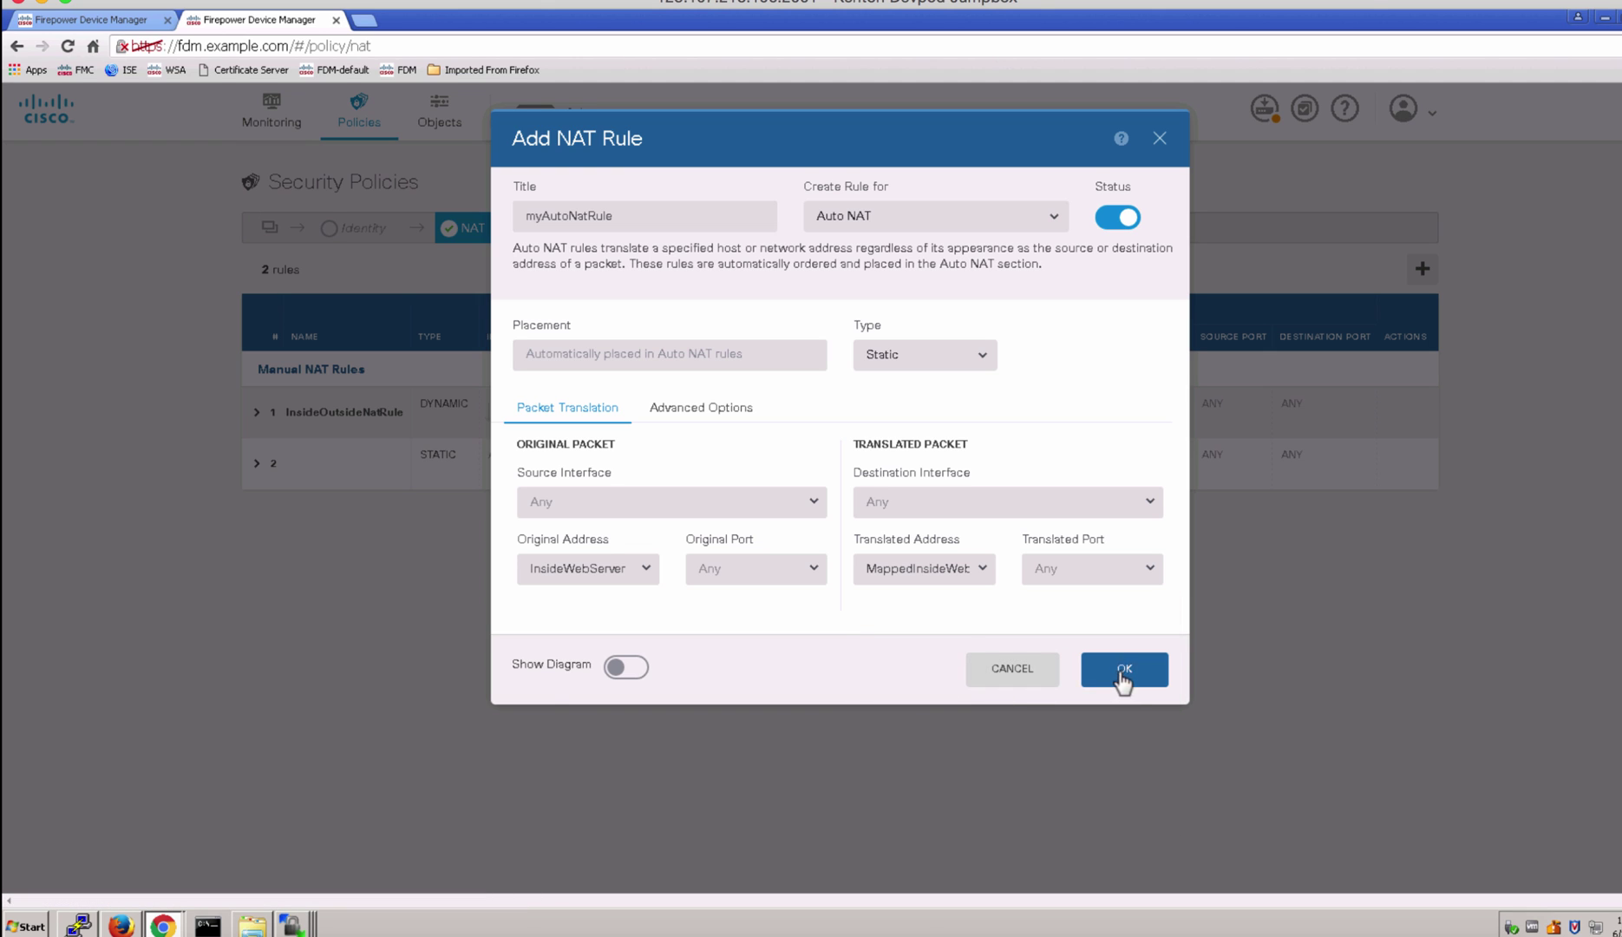
{"action": "left_click", "coordinate": [625, 667]}
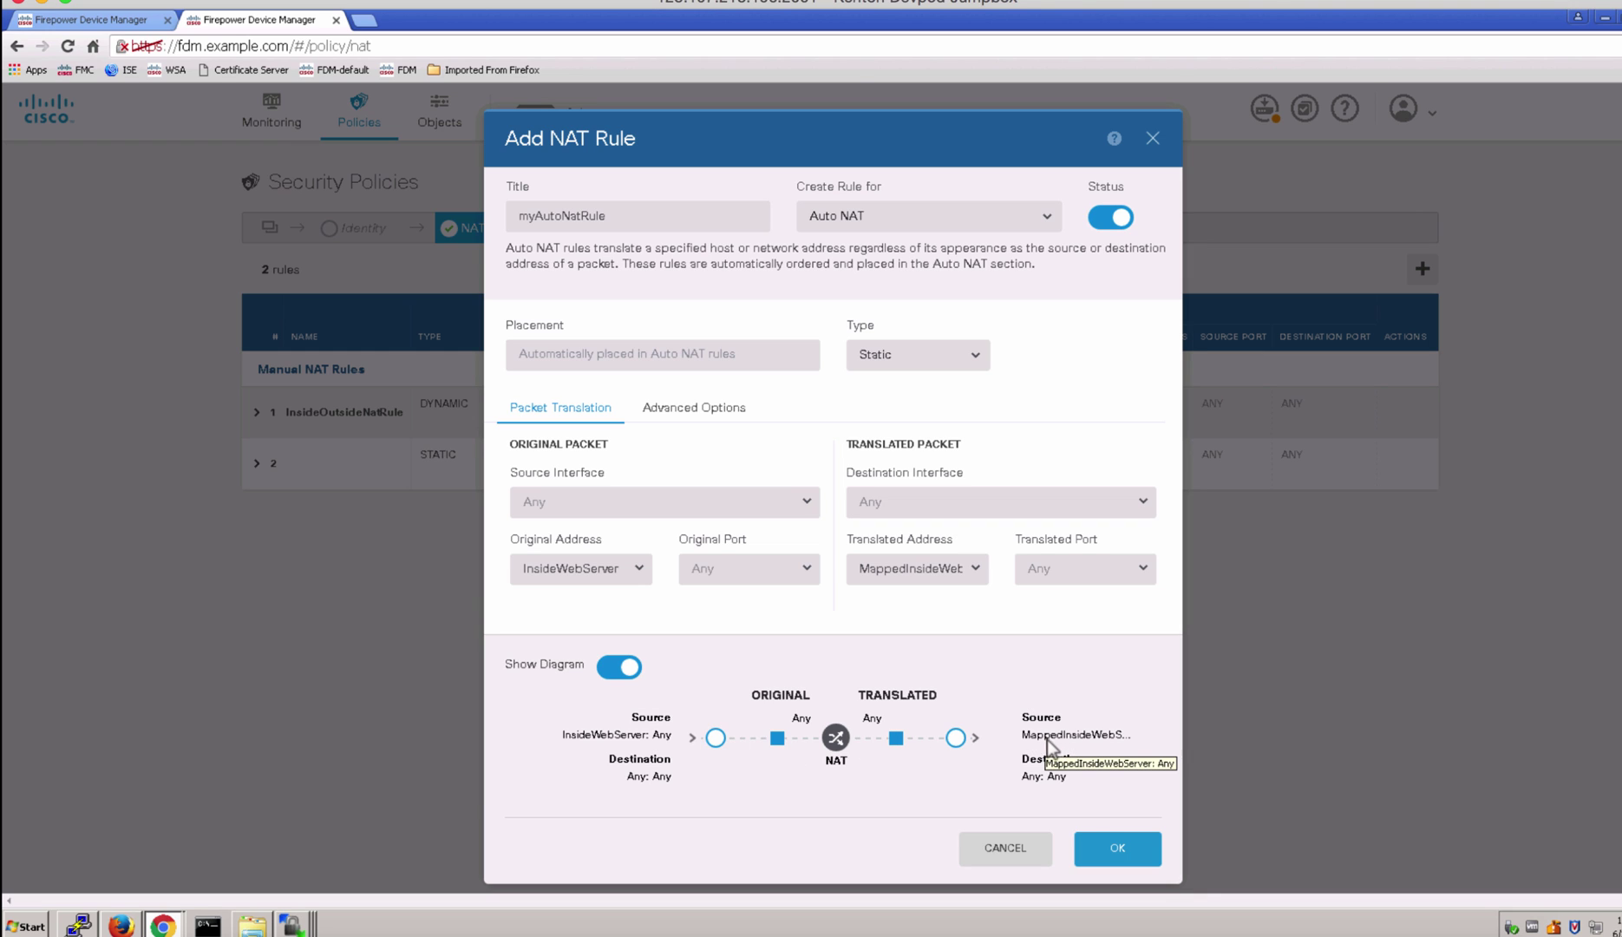
{"action": "left_click", "coordinate": [1111, 855]}
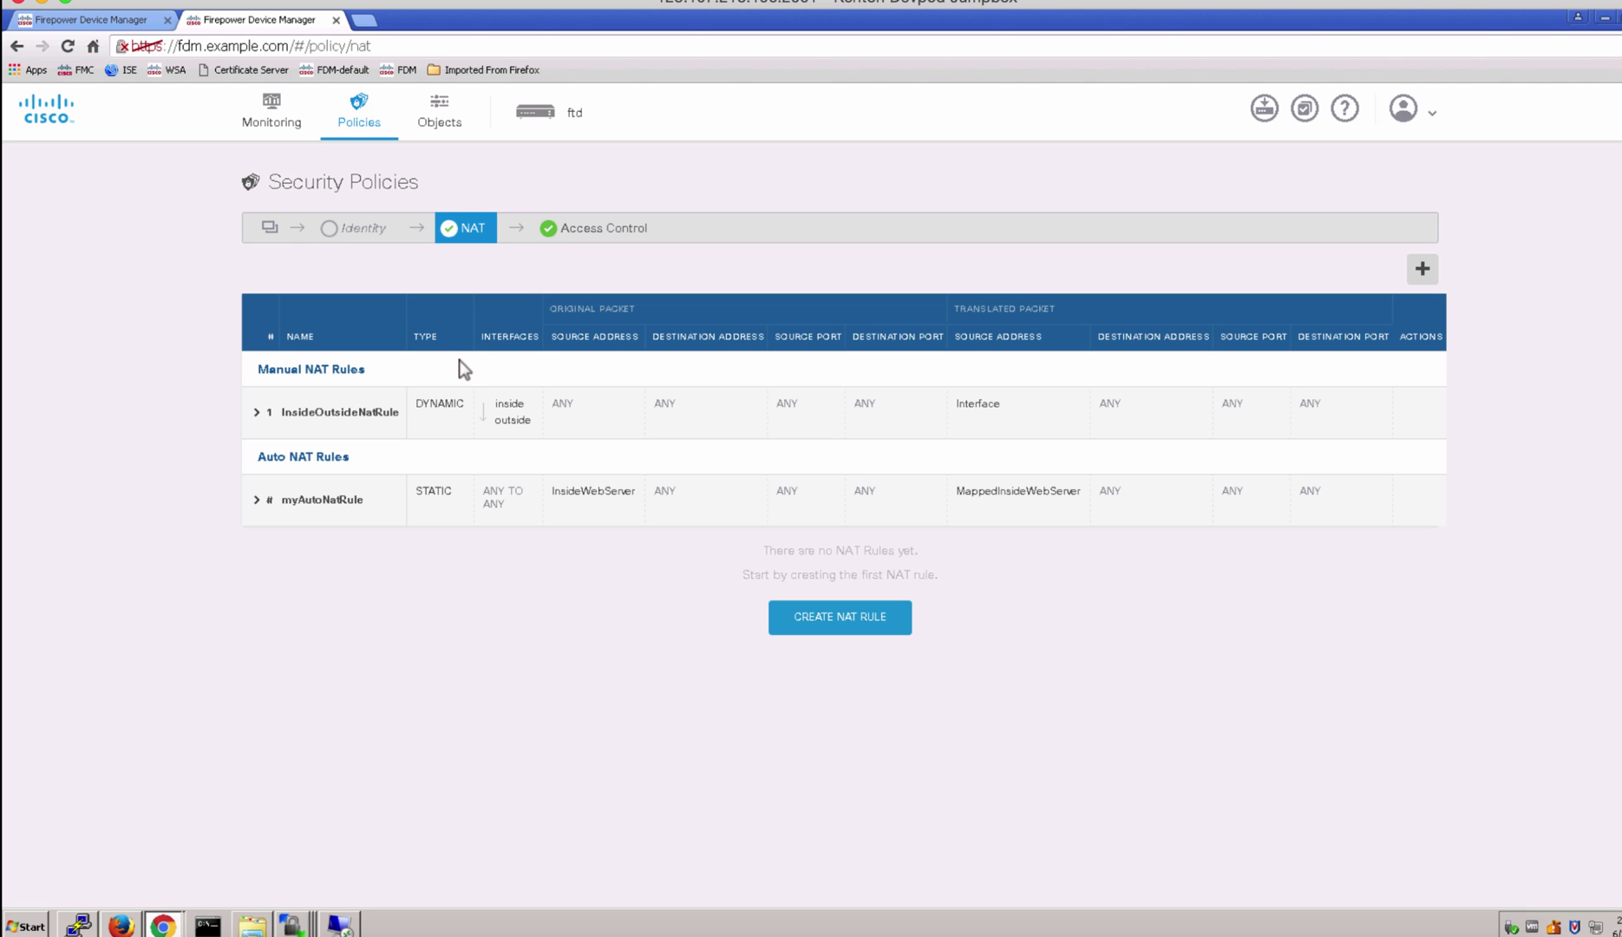
- Create access rule 'Allow from Outside to InsideWebServer' with source any-ipv4 and destination InsideWebServer
{"action": "left_click", "coordinate": [616, 231]}
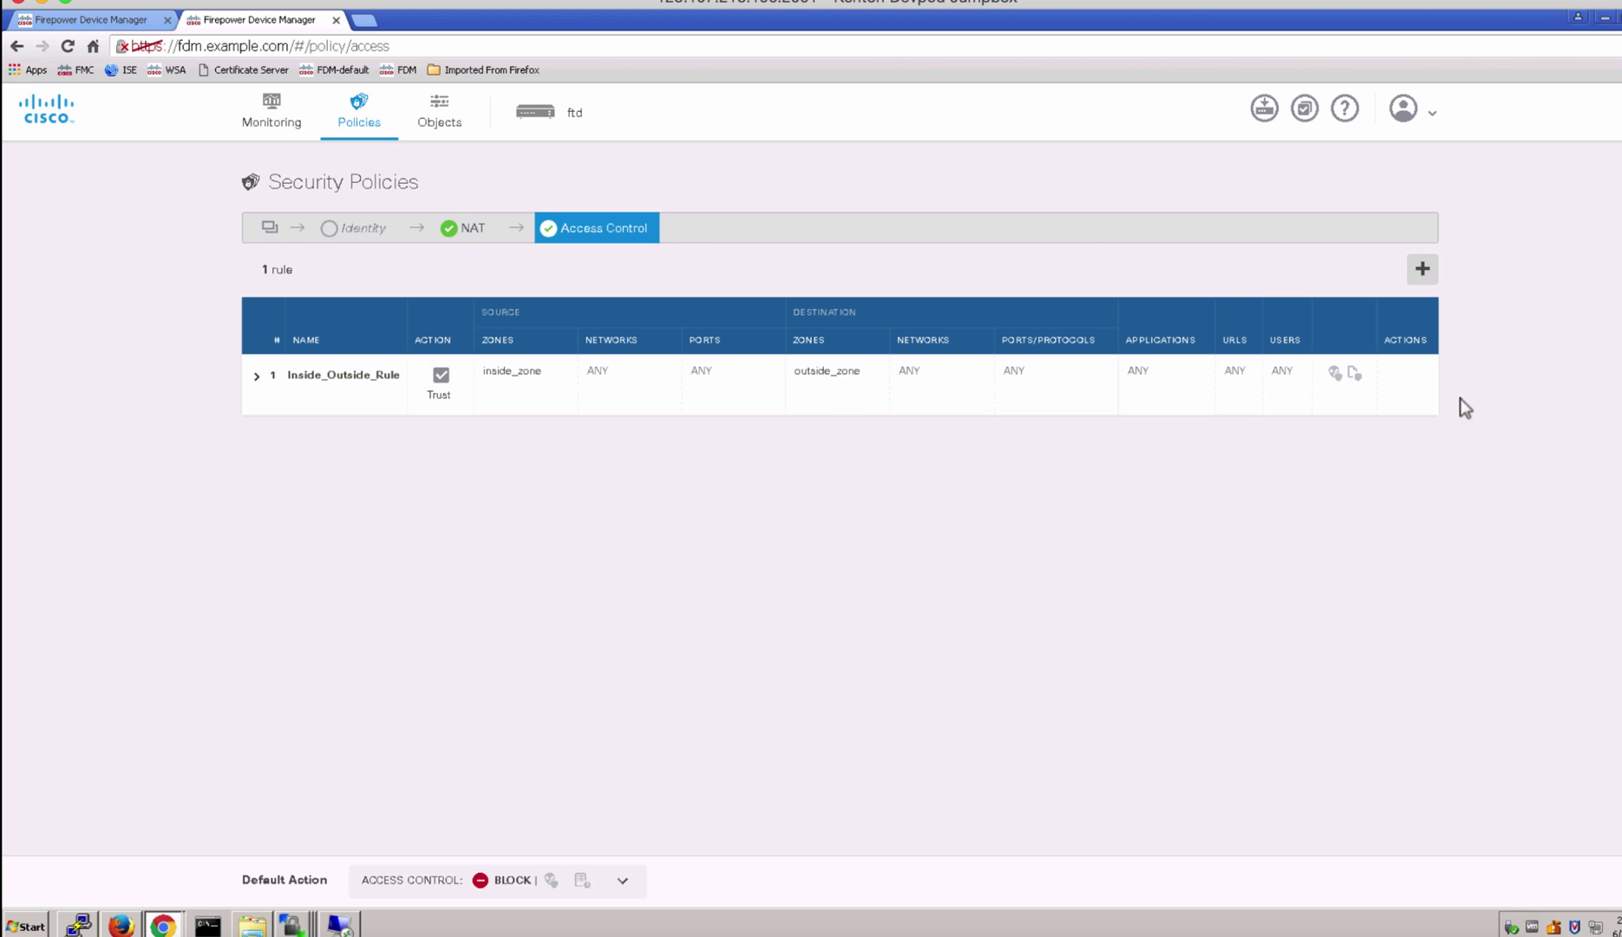
{"action": "left_click", "coordinate": [1422, 271]}
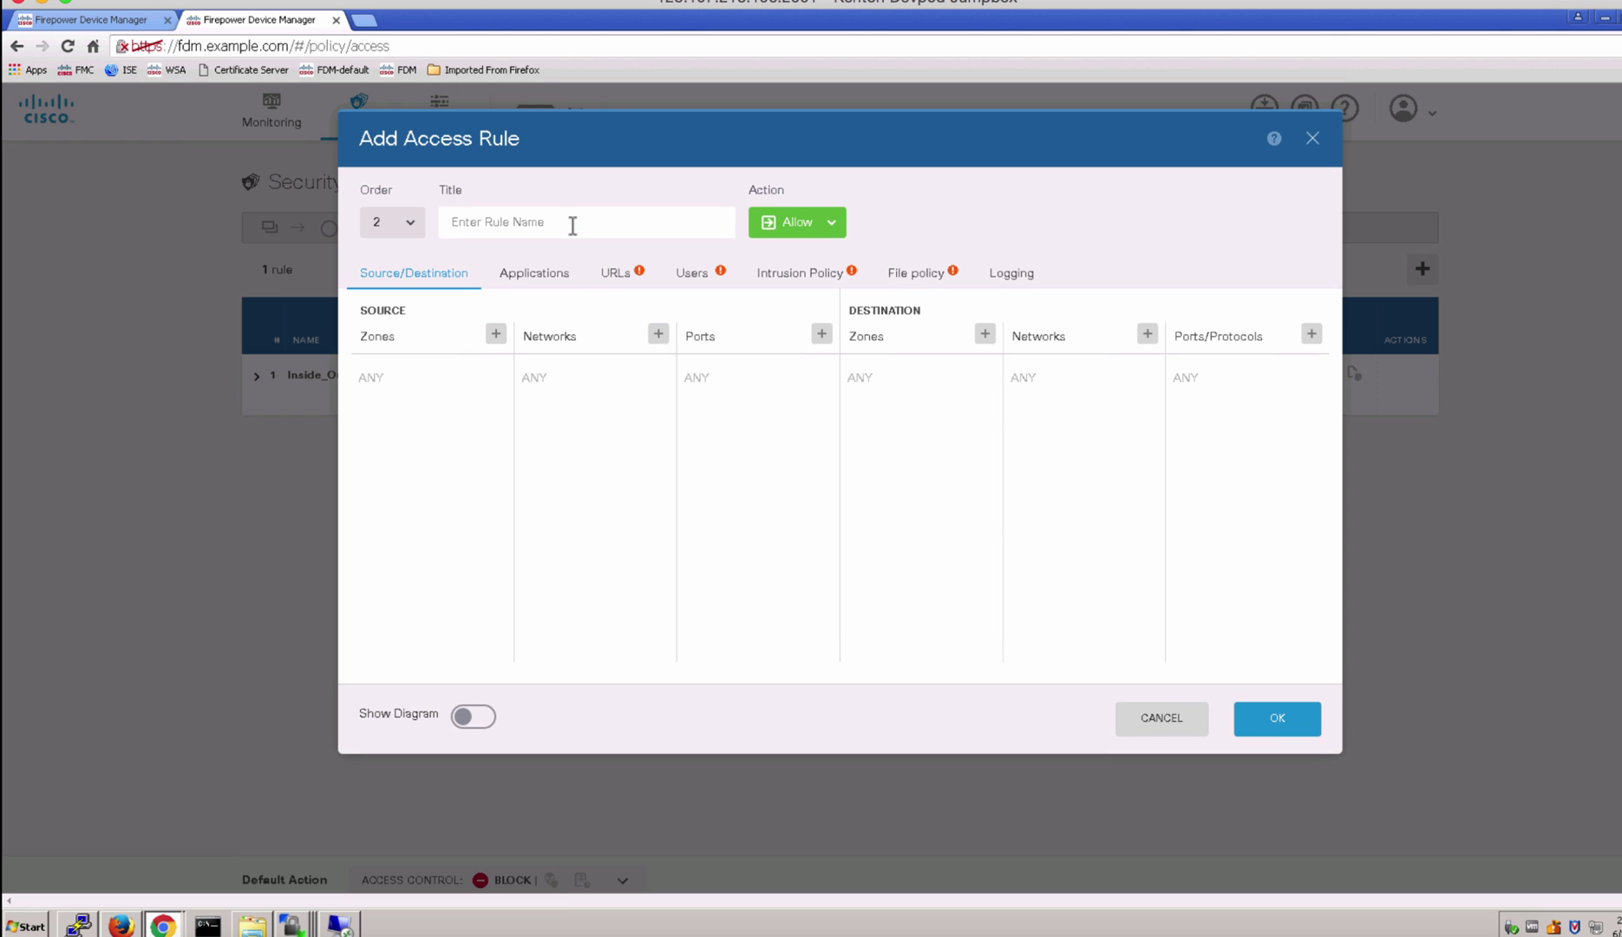
{"action": "type", "text": "Allow from Outside to InsideWebServer"}
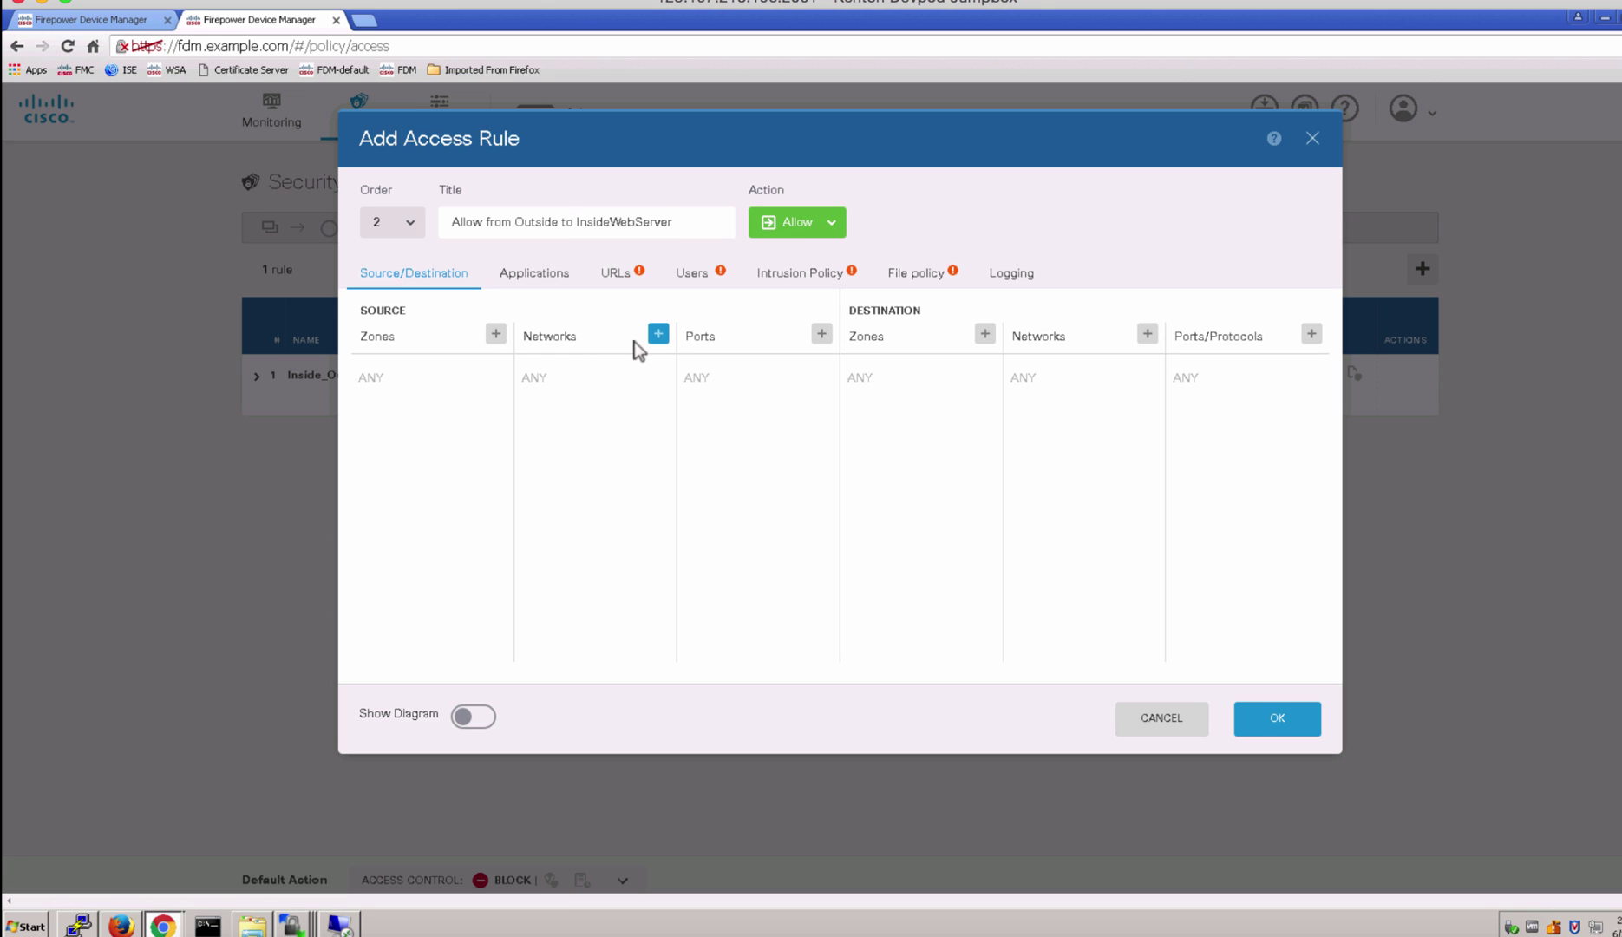
{"action": "left_click", "coordinate": [659, 336]}
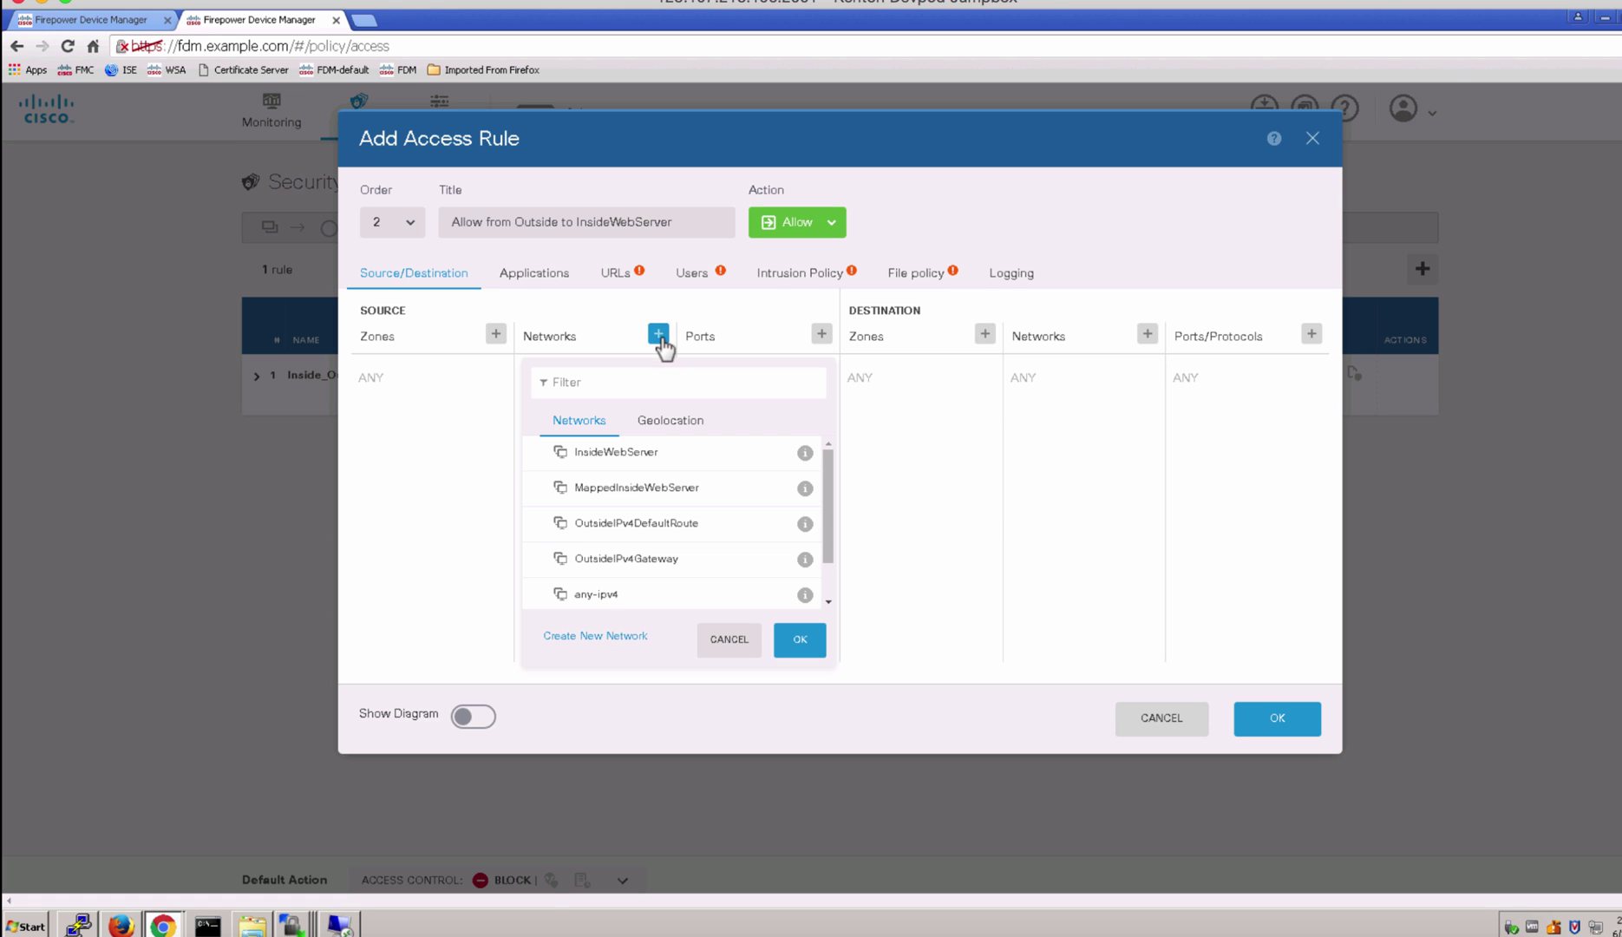
{"action": "left_click", "coordinate": [672, 566]}
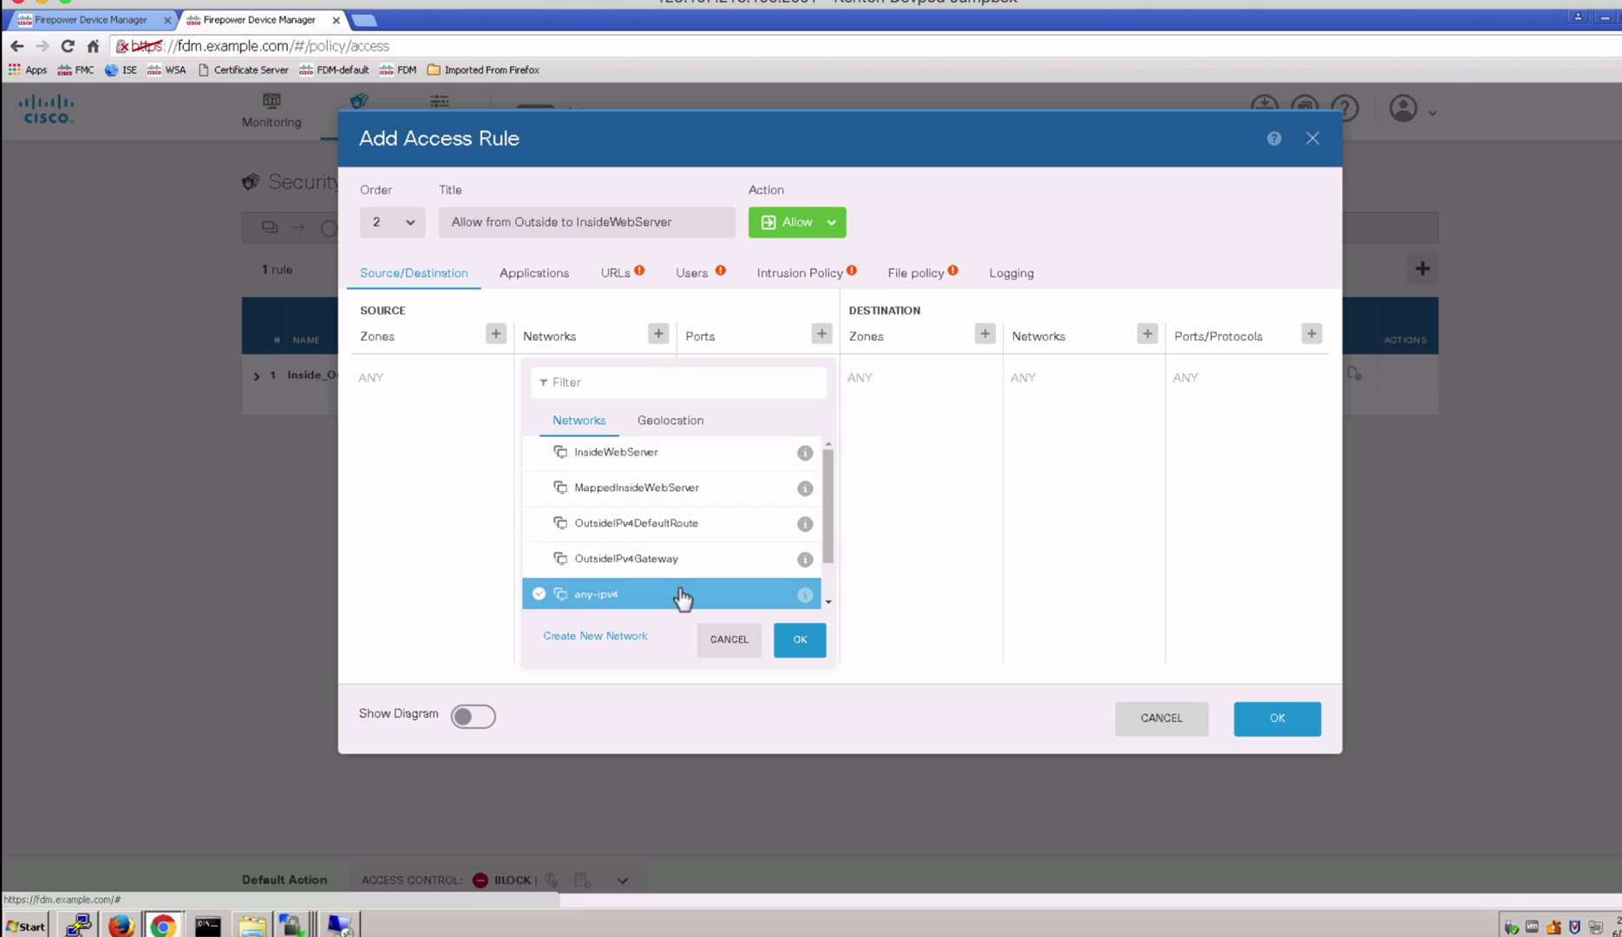
{"action": "left_click", "coordinate": [800, 639]}
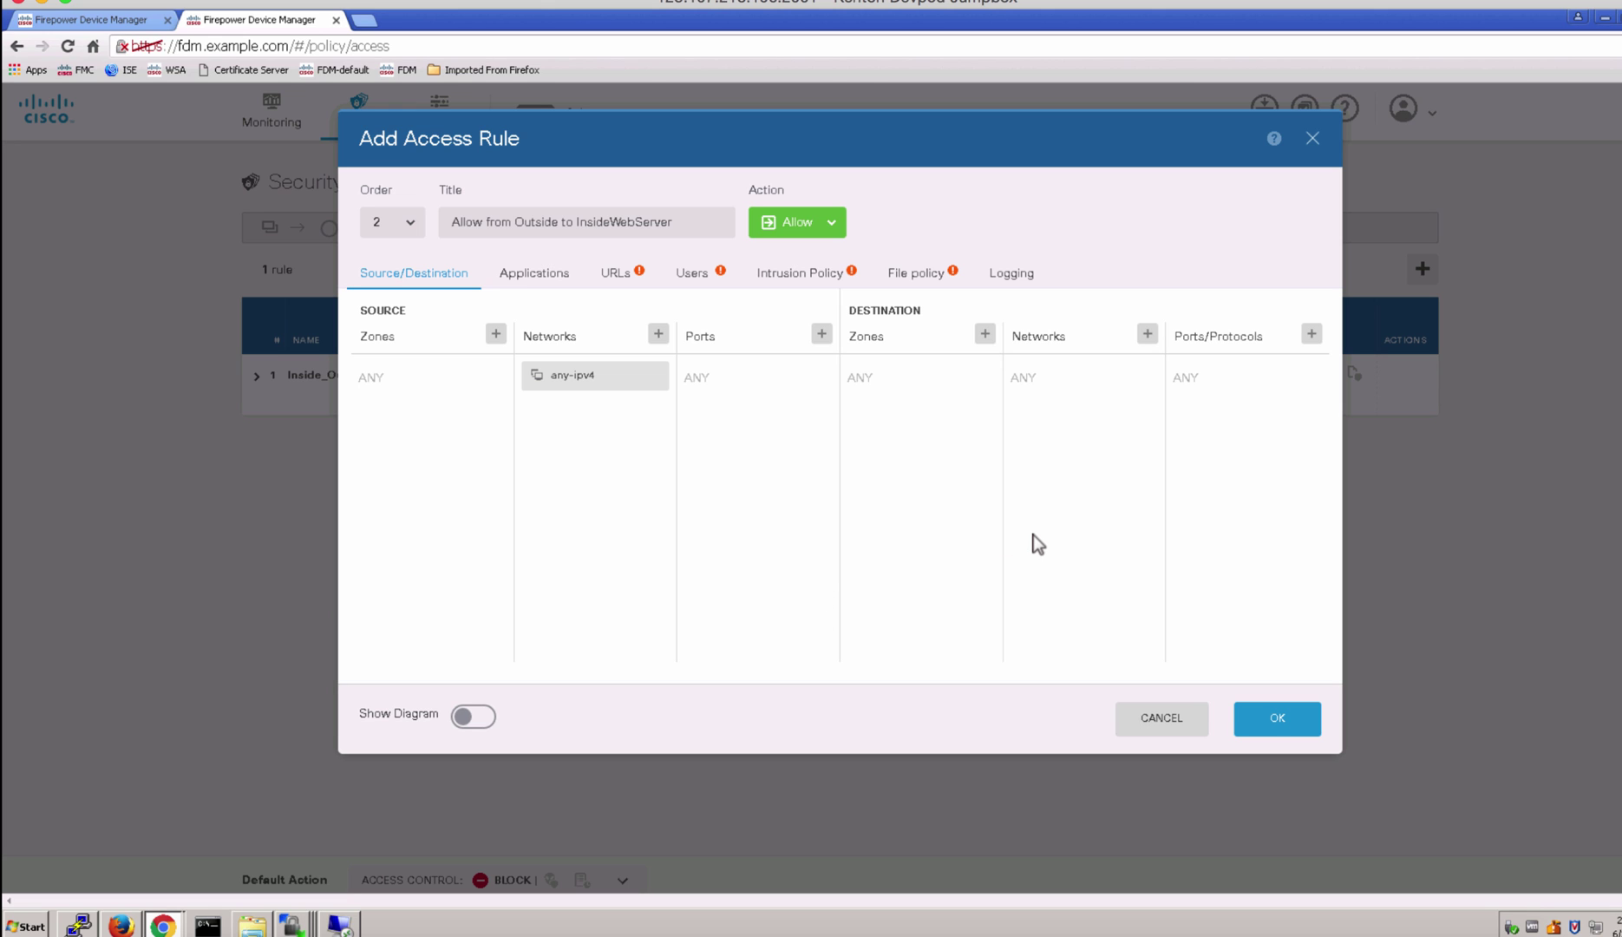
{"action": "left_click", "coordinate": [1148, 335]}
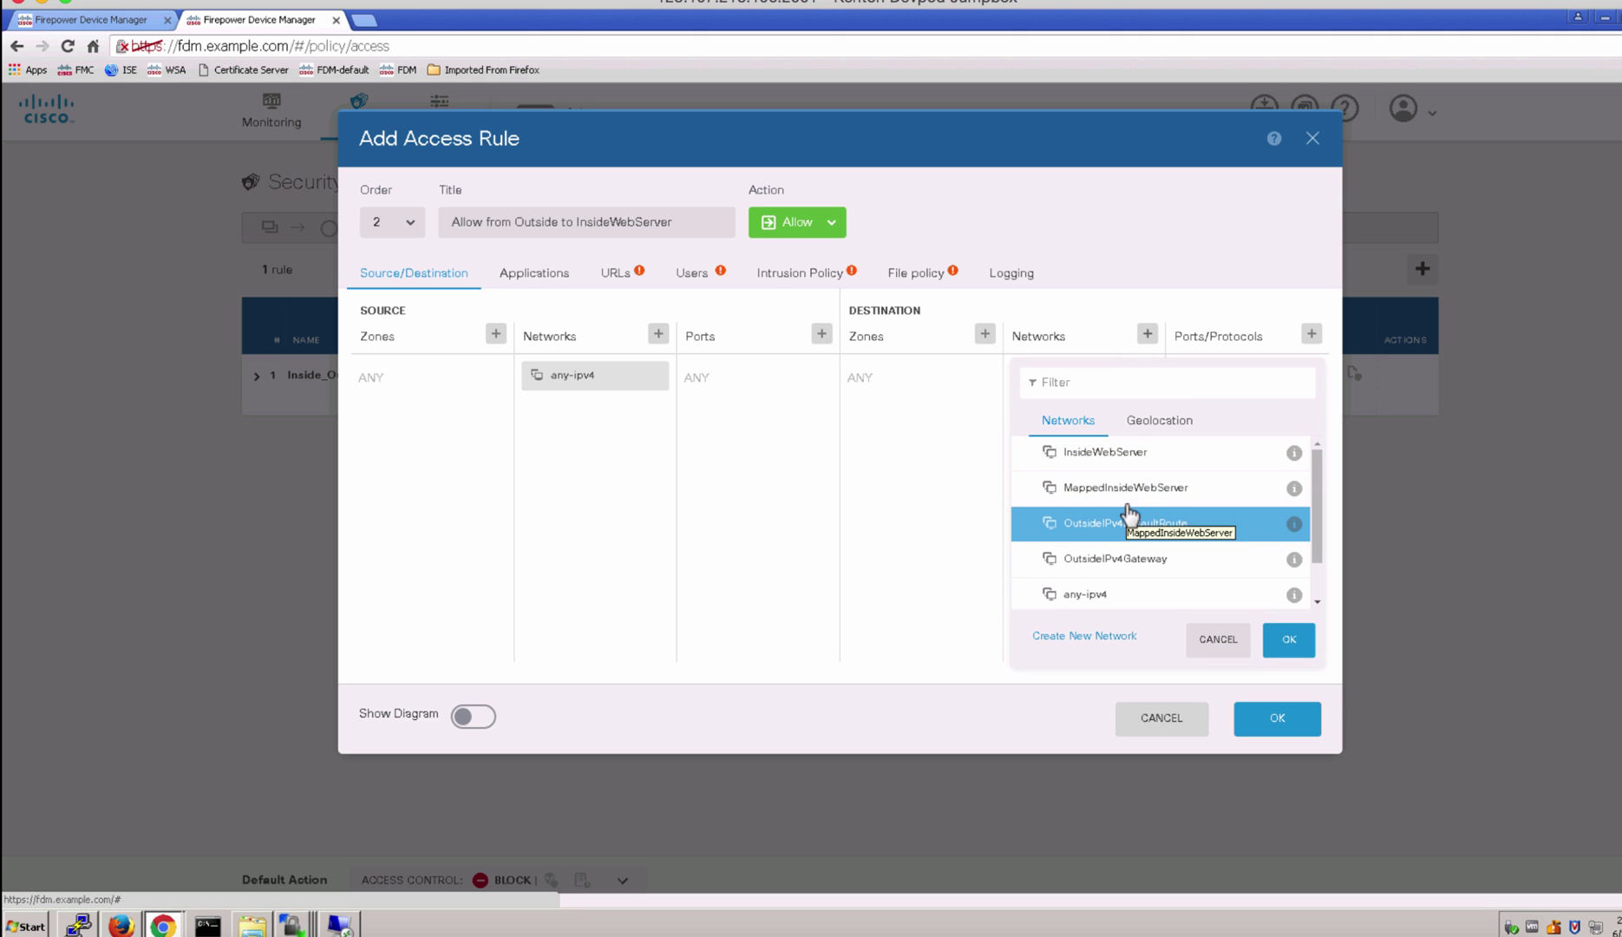
{"action": "left_click", "coordinate": [1111, 455]}
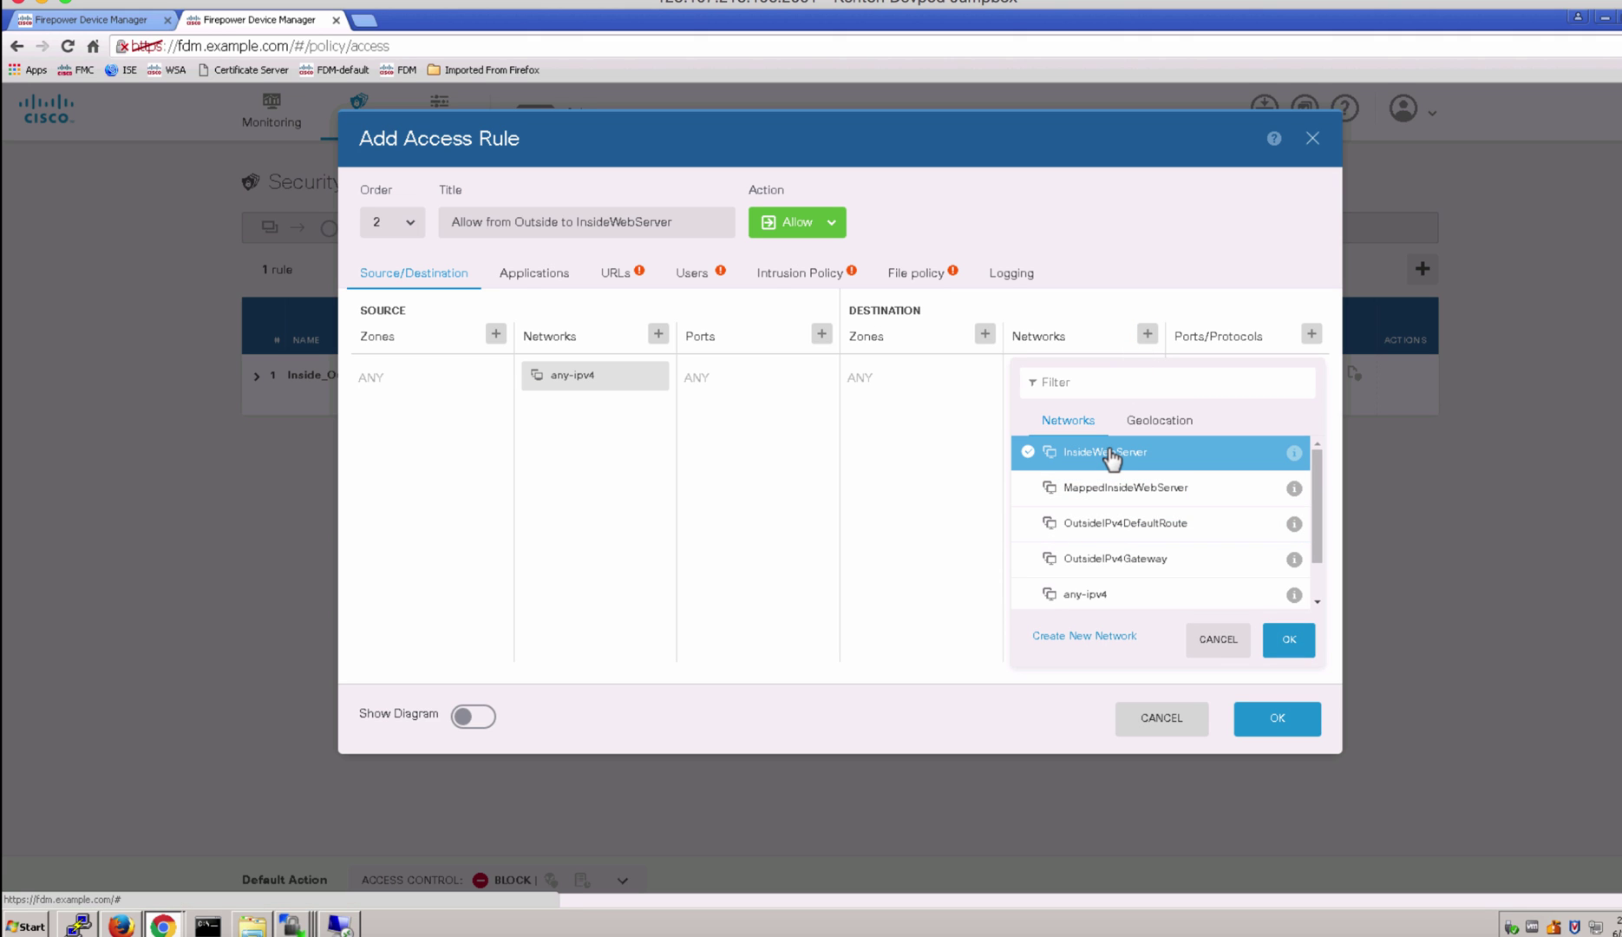
{"action": "left_click", "coordinate": [1289, 639]}
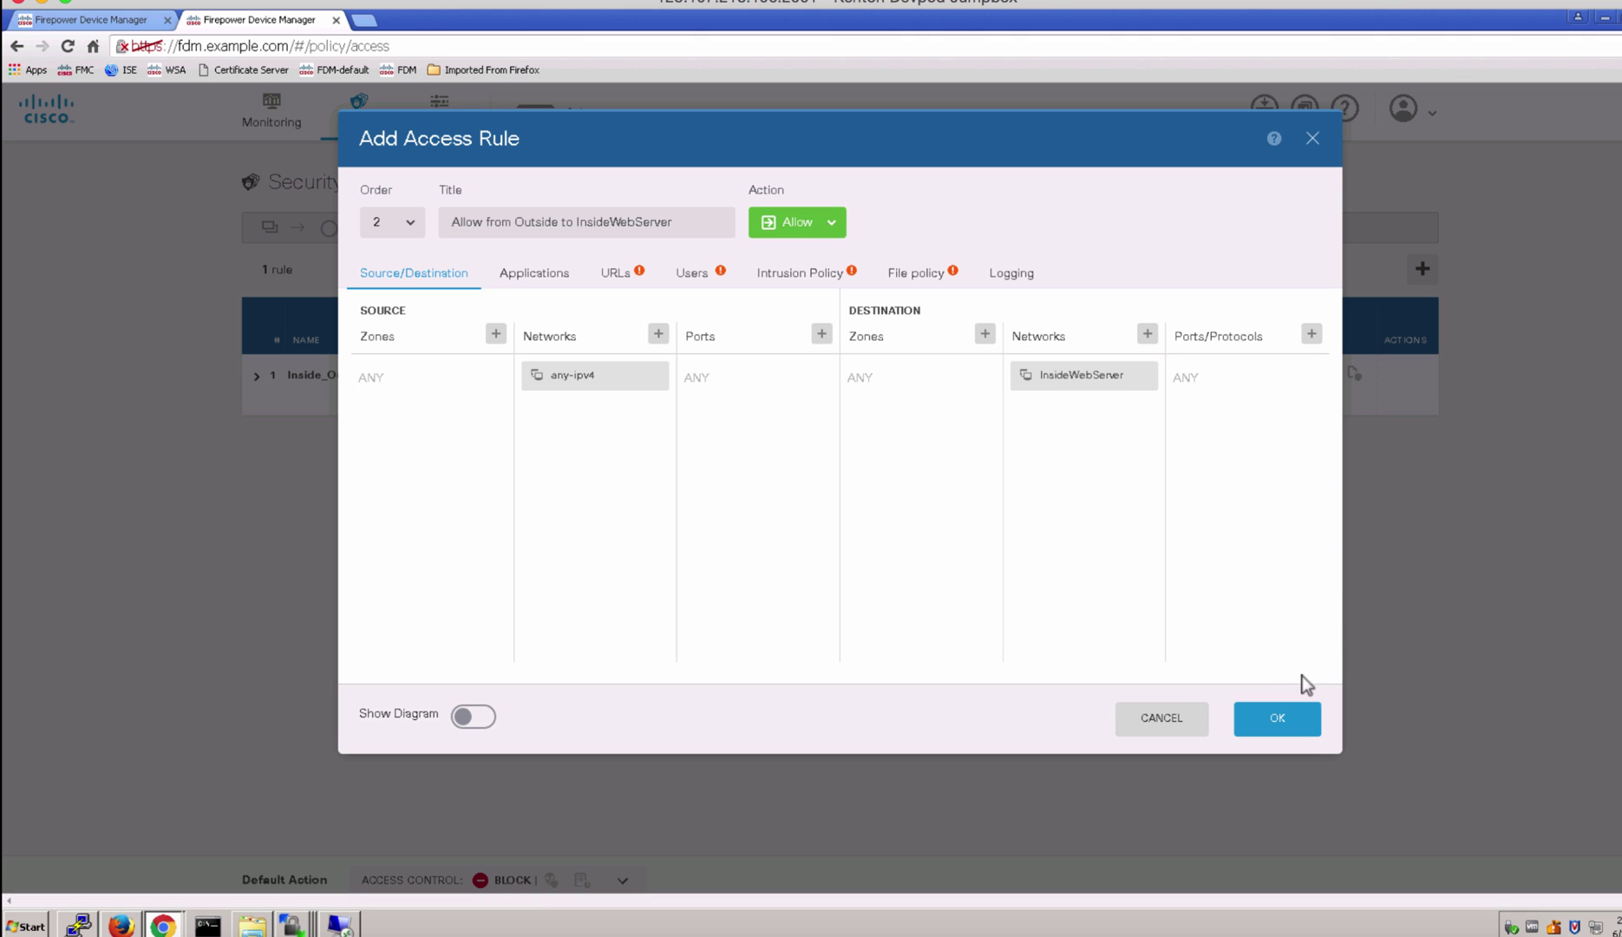
{"action": "left_click", "coordinate": [1305, 734]}
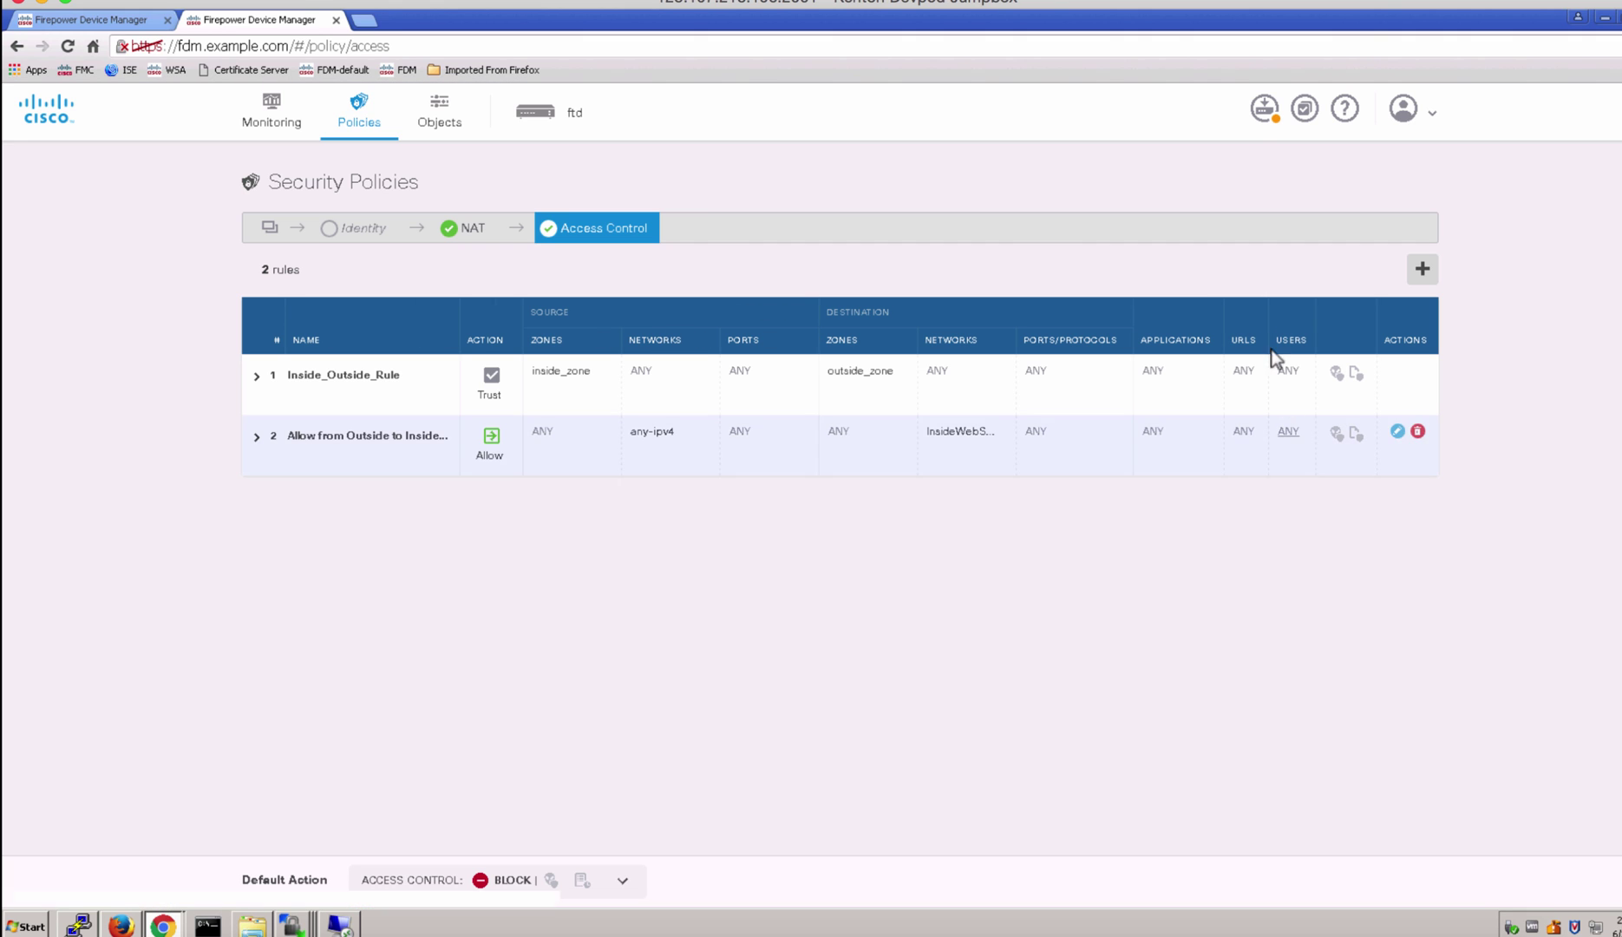
- Run Deploy Now from the Deployment Summary, then close the summary
{"action": "left_click", "coordinate": [1265, 110]}
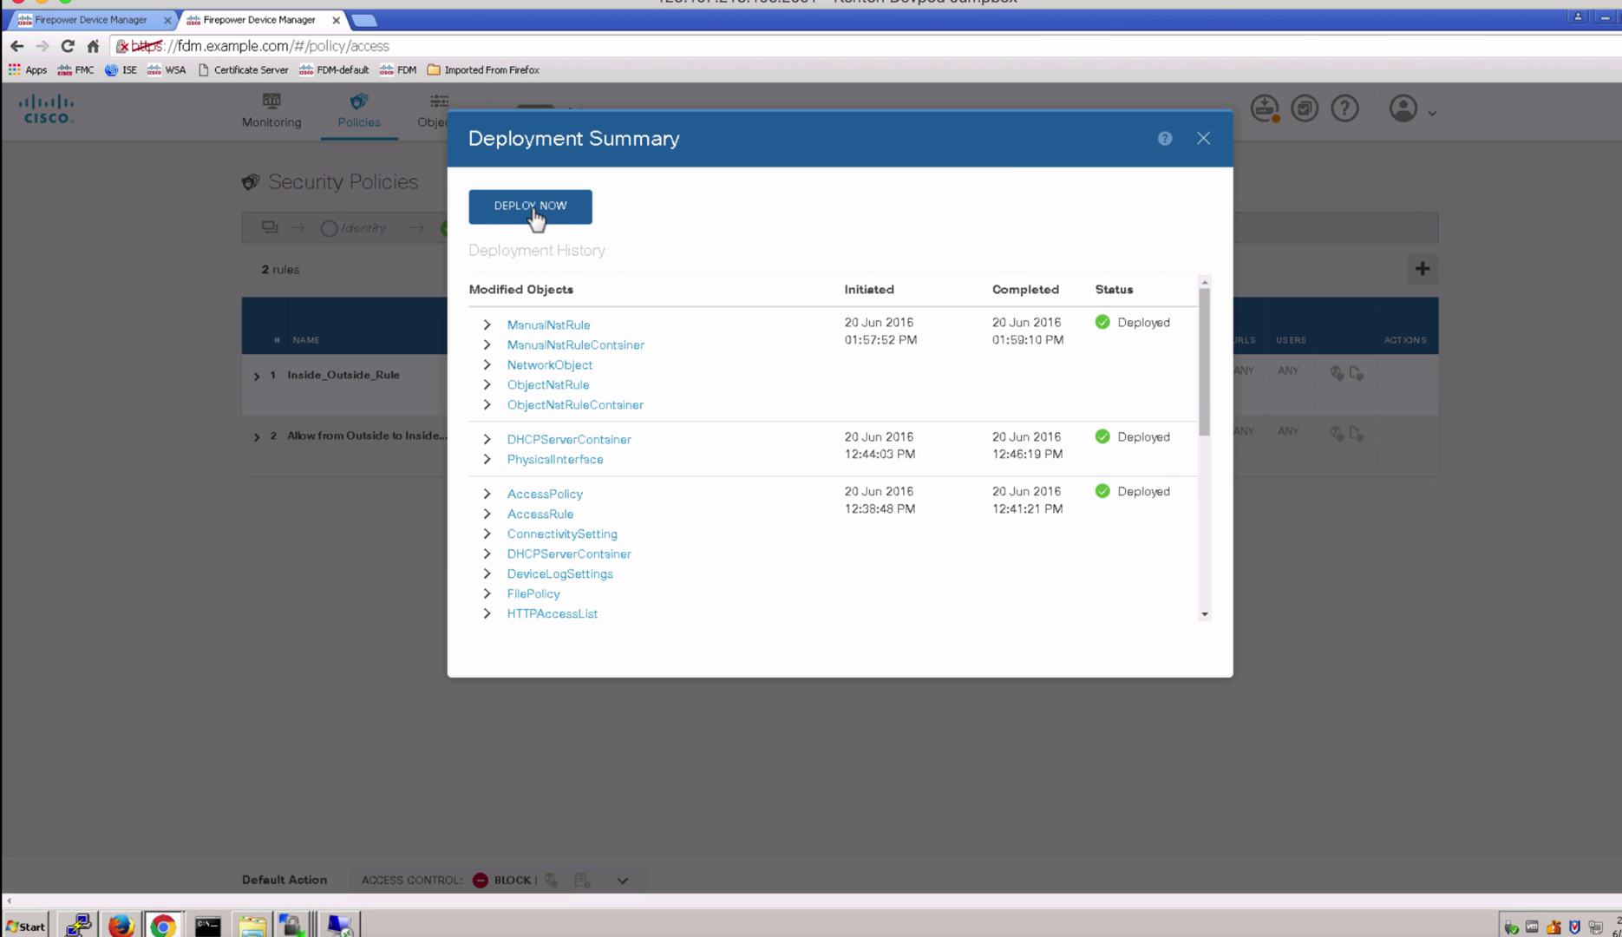
{"action": "left_click", "coordinate": [531, 208]}
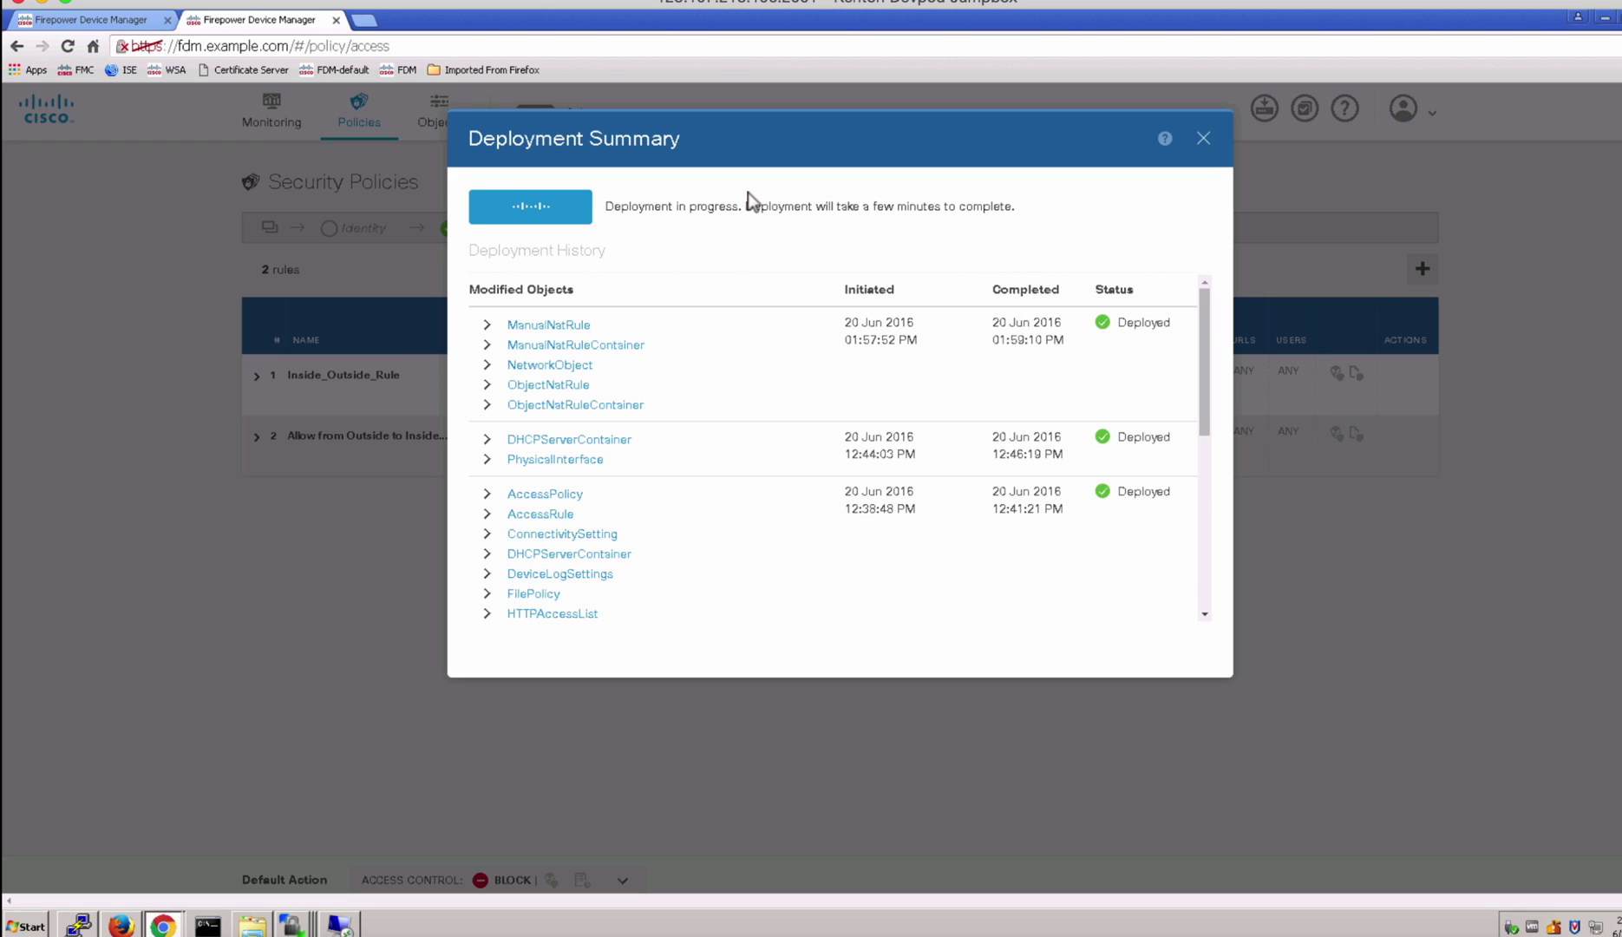
{"action": "left_click", "coordinate": [1203, 137]}
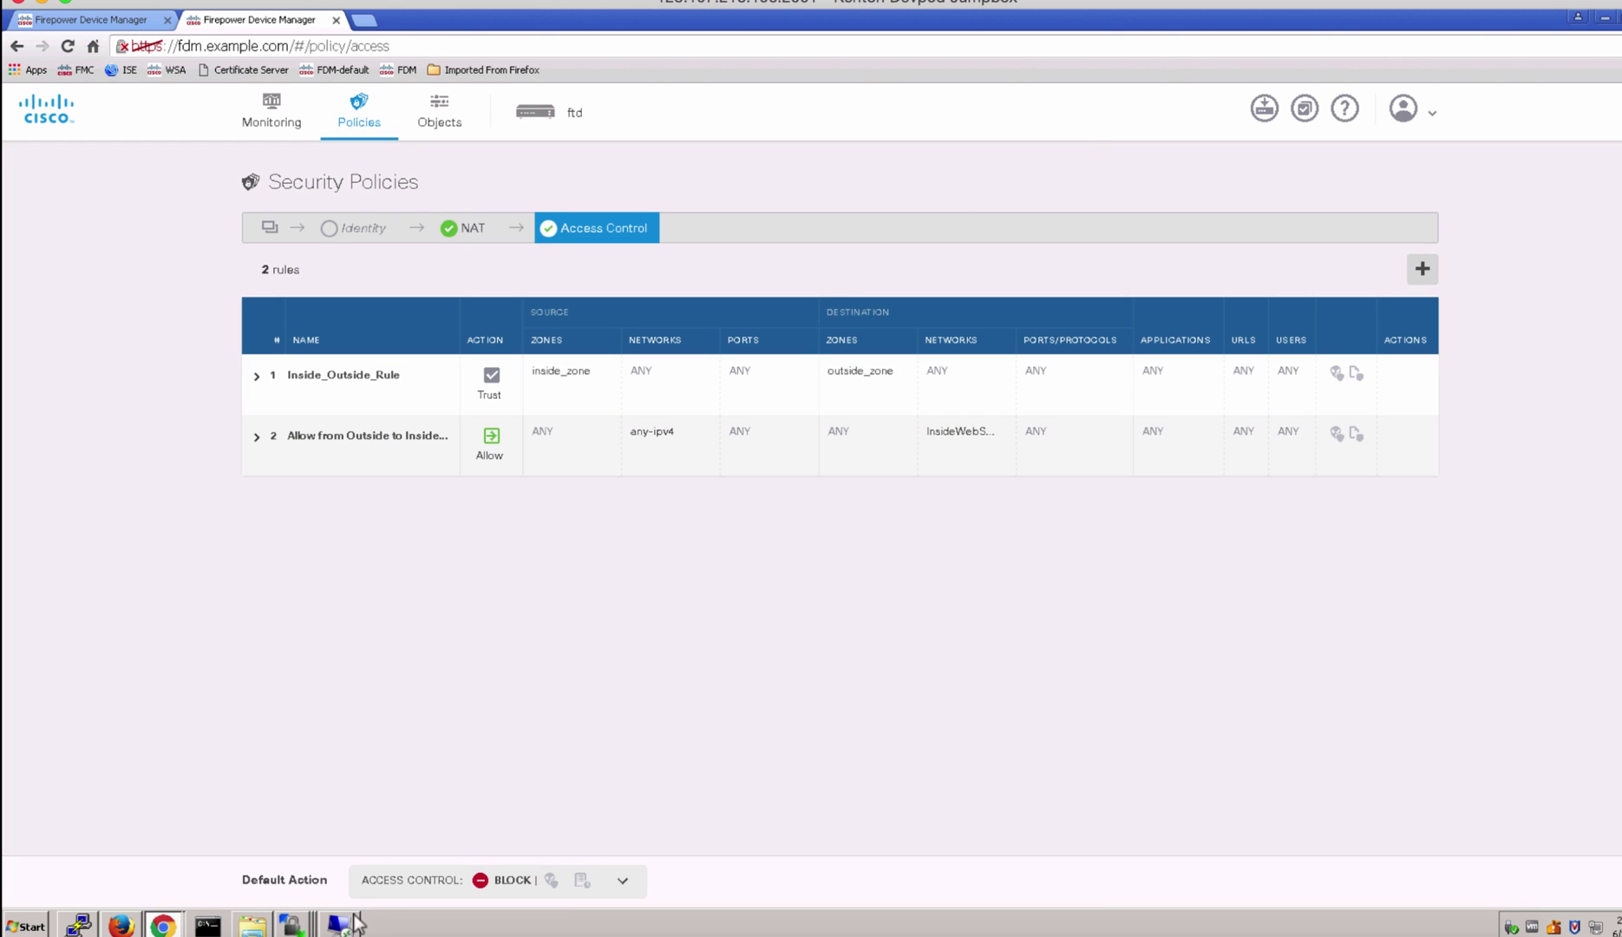
- On PC1's remote desktop, reload 192.168.1.250 in Firefox, then switch back to Device Manager
{"action": "left_click", "coordinate": [347, 926]}
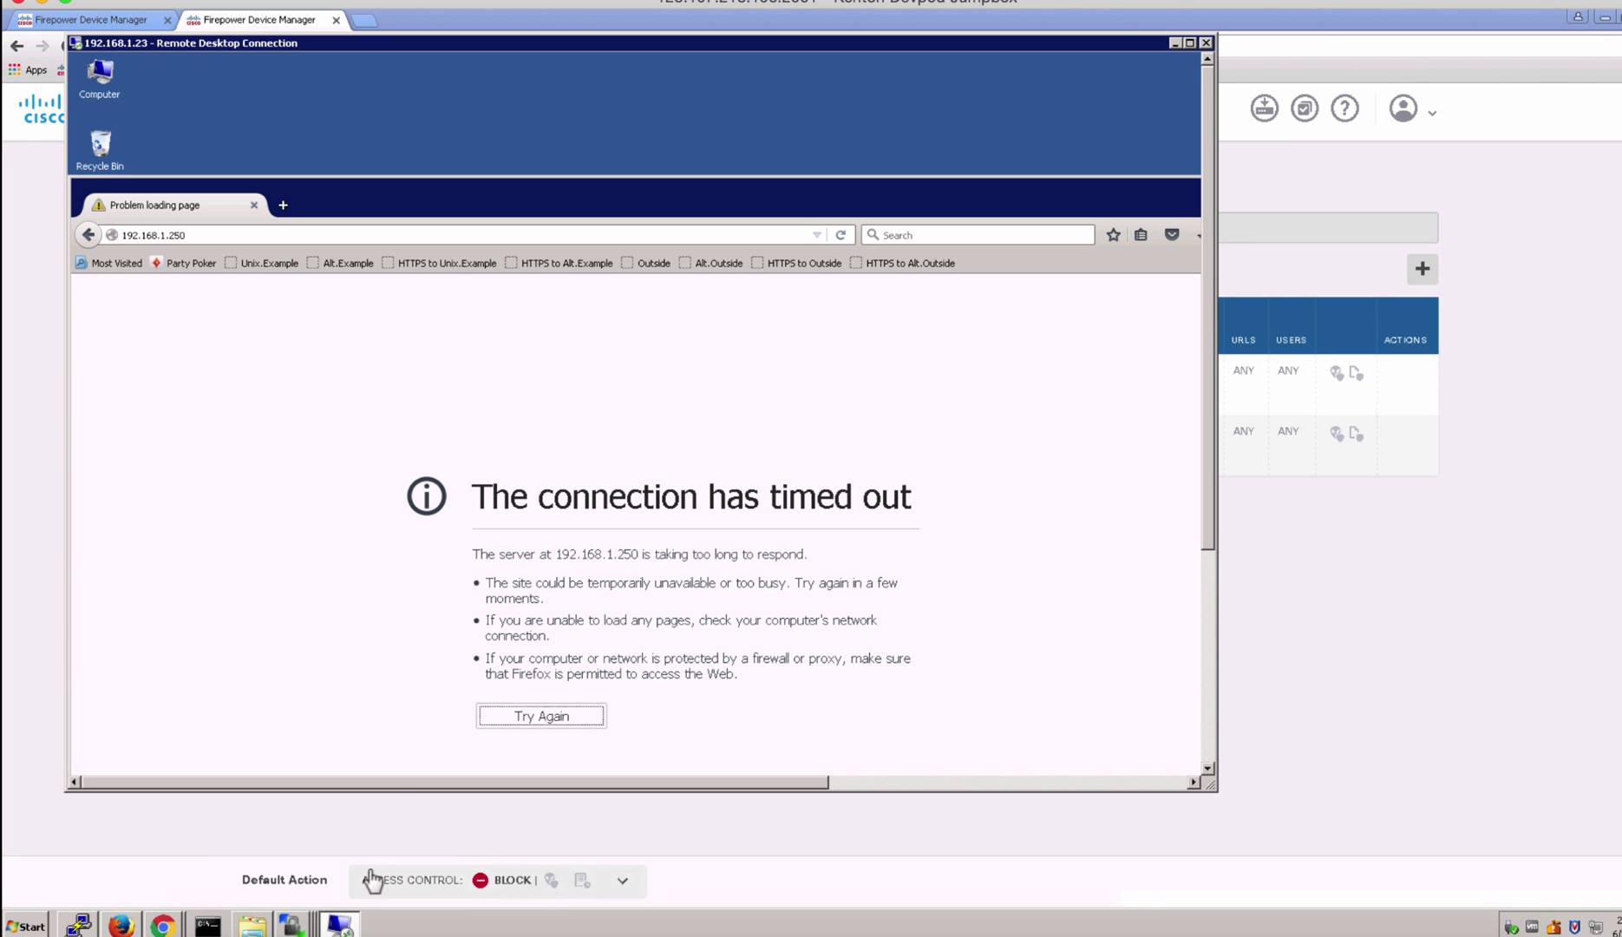
{"action": "left_click", "coordinate": [215, 234]}
{"action": "left_click", "coordinate": [217, 235]}
{"action": "key", "text": "Return"}
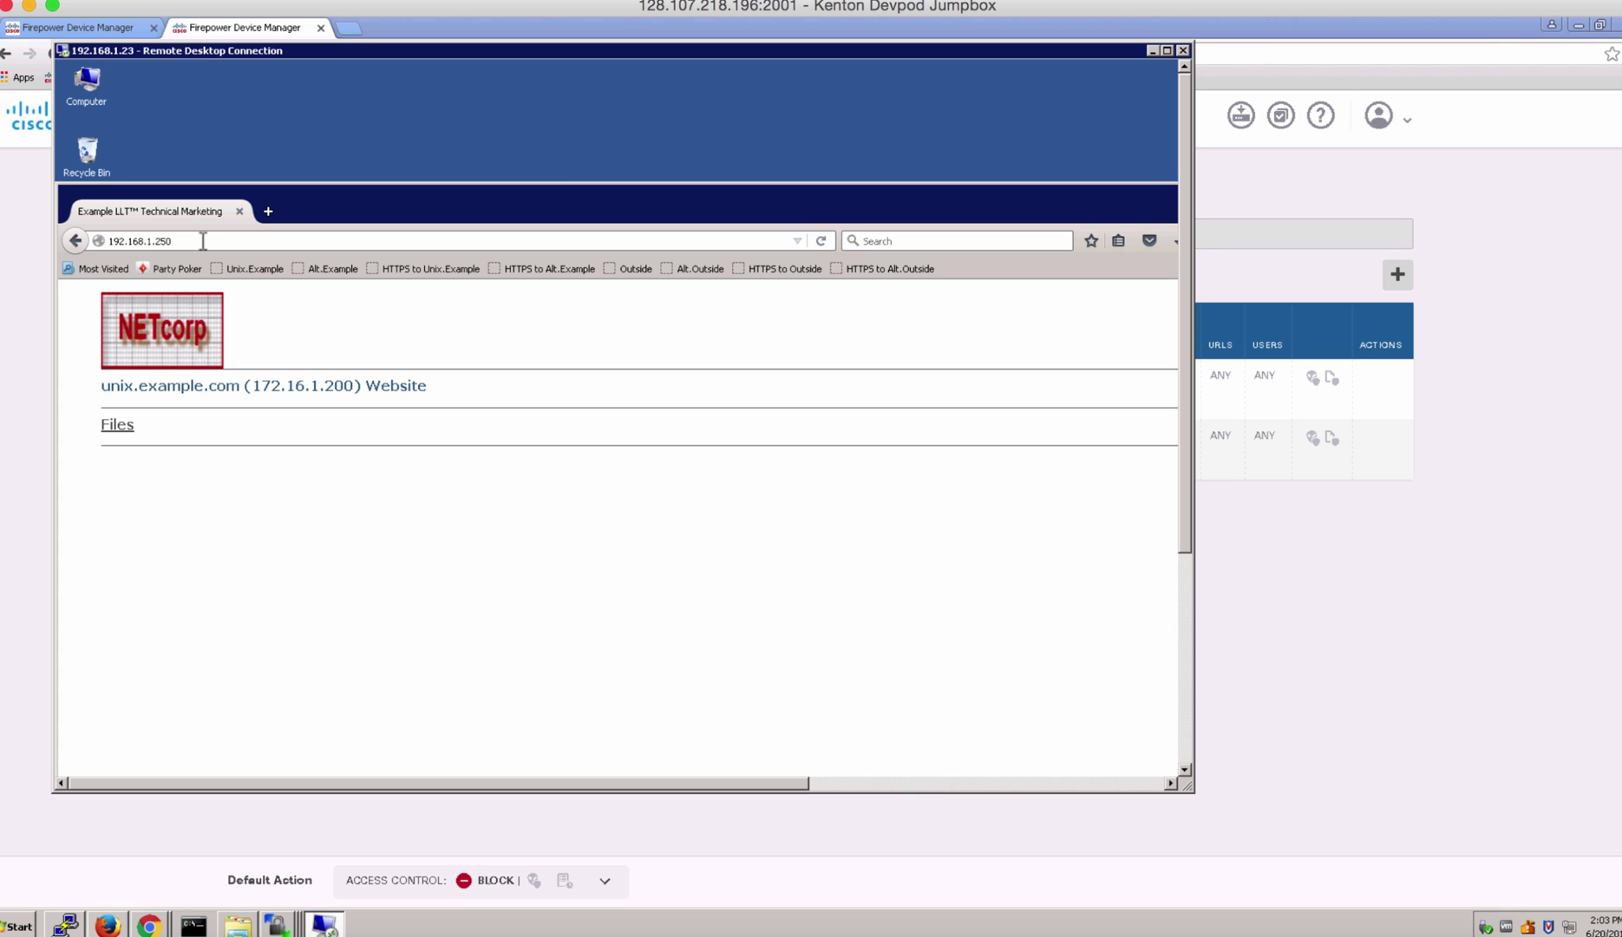
{"action": "left_click", "coordinate": [1386, 603]}
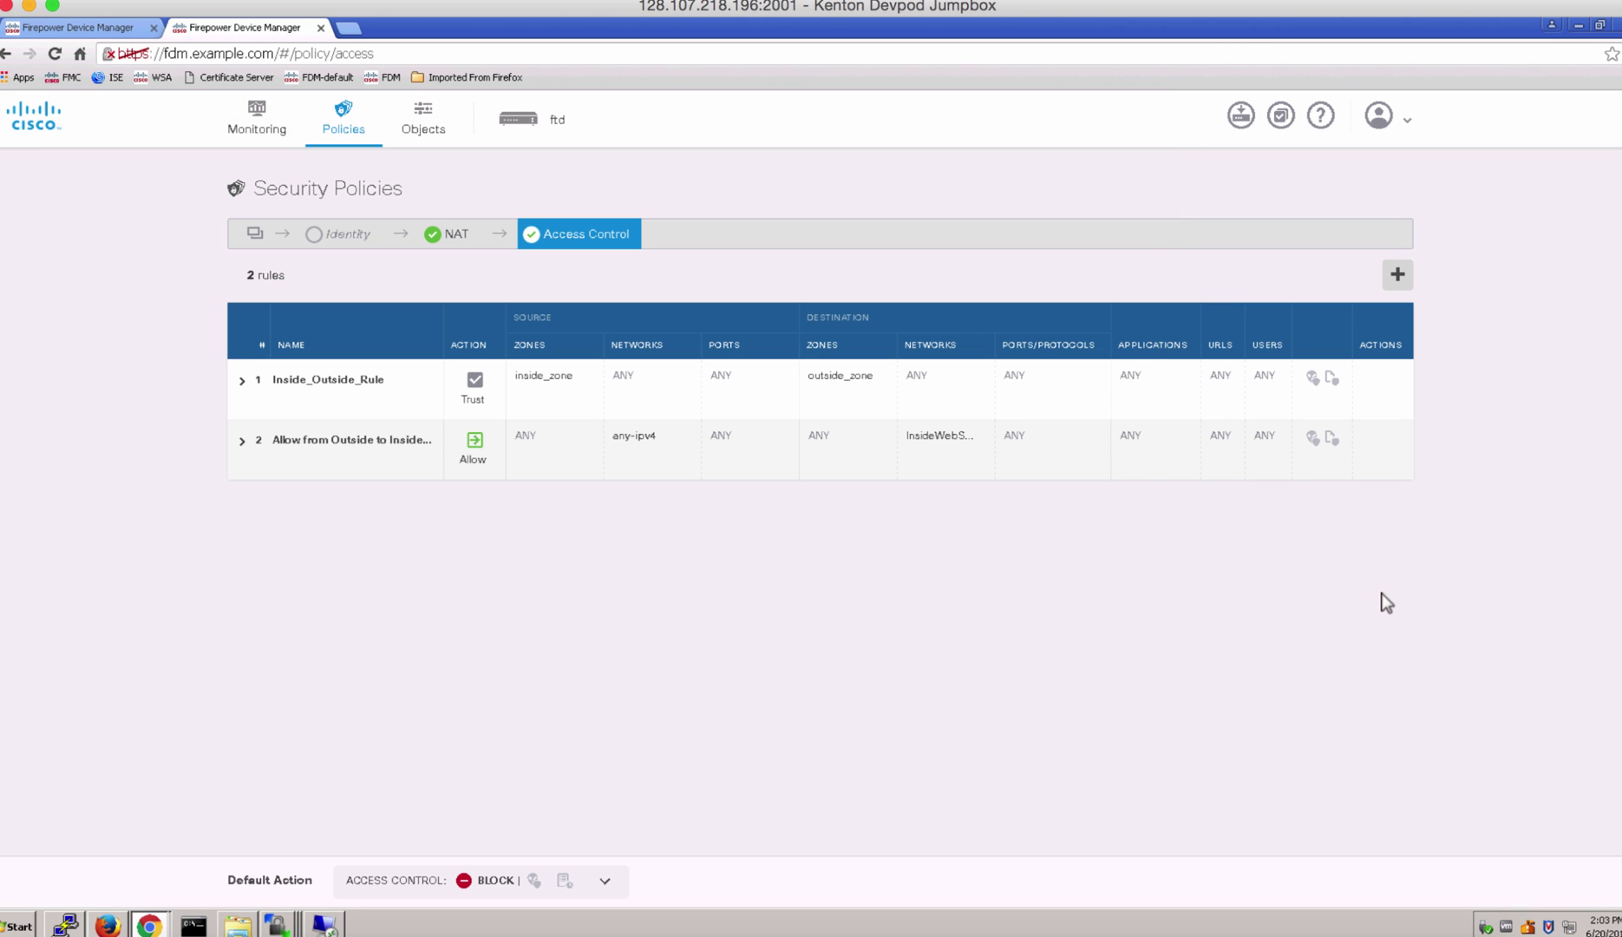
- Add an access rule 'Block Access to Gambling' placed first in order with a Block action
{"action": "left_click", "coordinate": [1396, 276]}
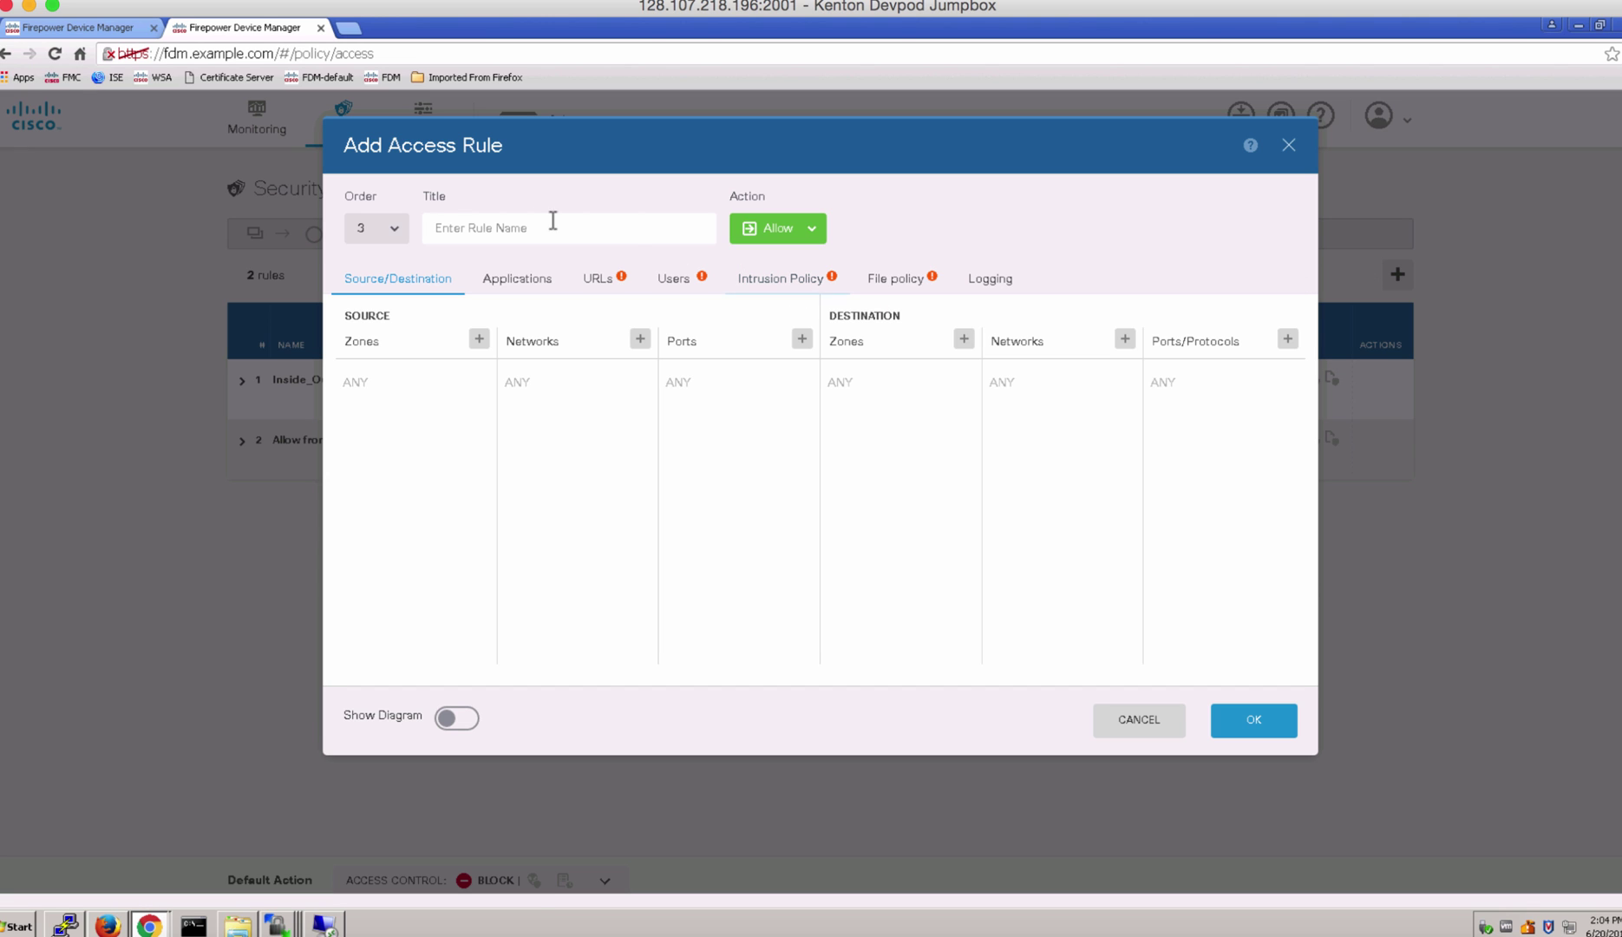
{"action": "left_click", "coordinate": [395, 233]}
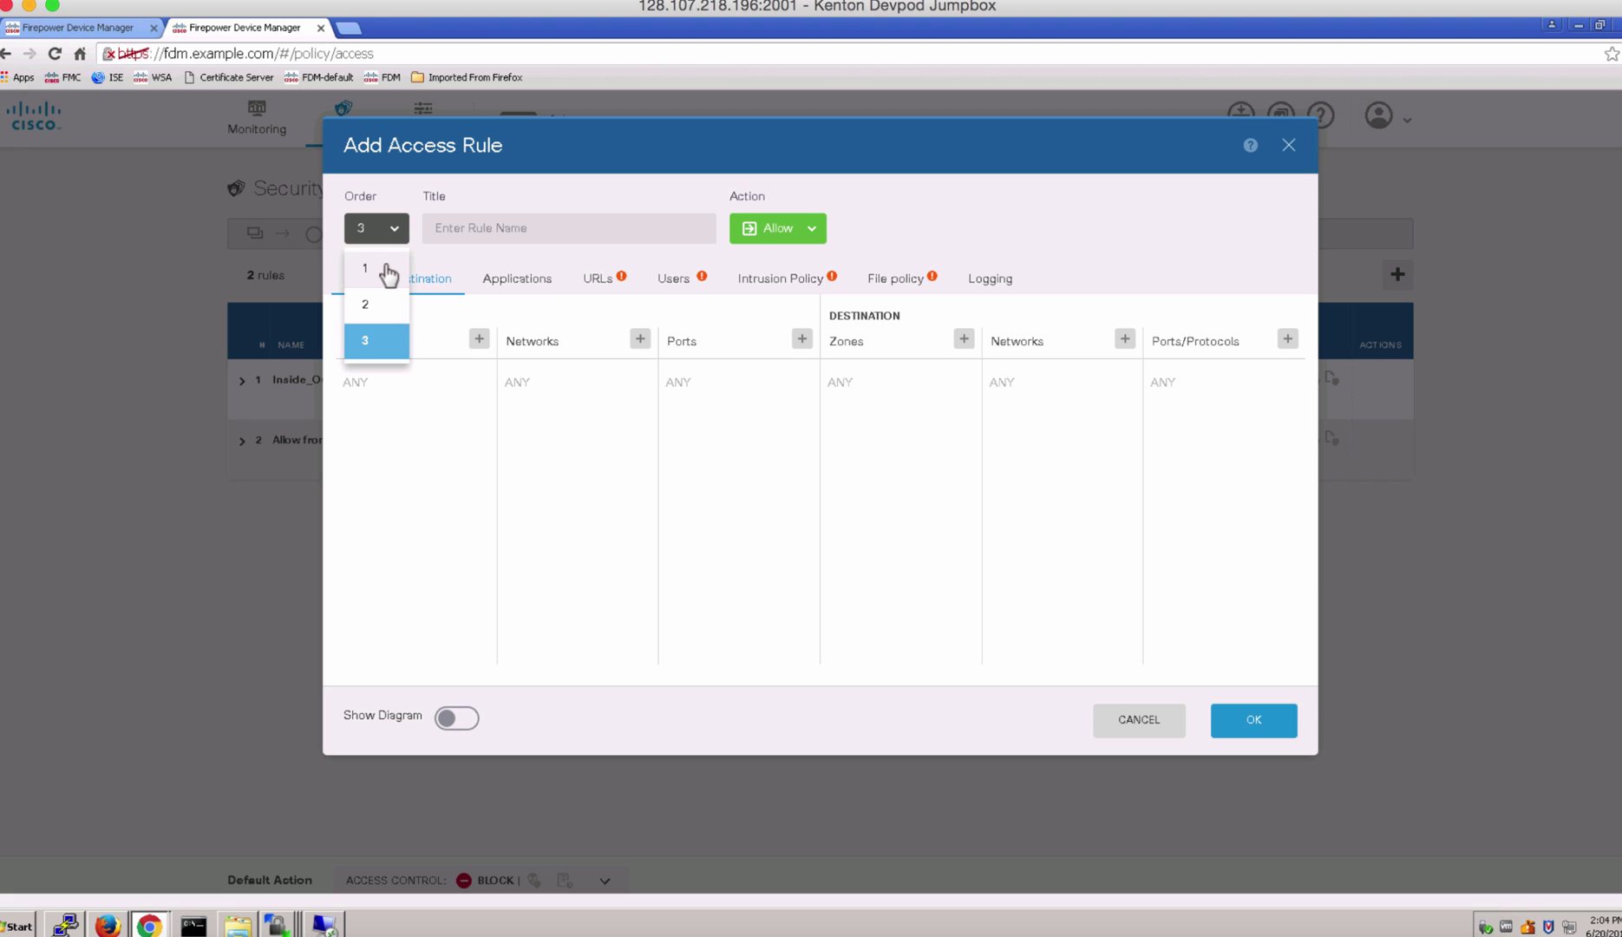
{"action": "left_click", "coordinate": [388, 274]}
{"action": "left_click", "coordinate": [488, 230]}
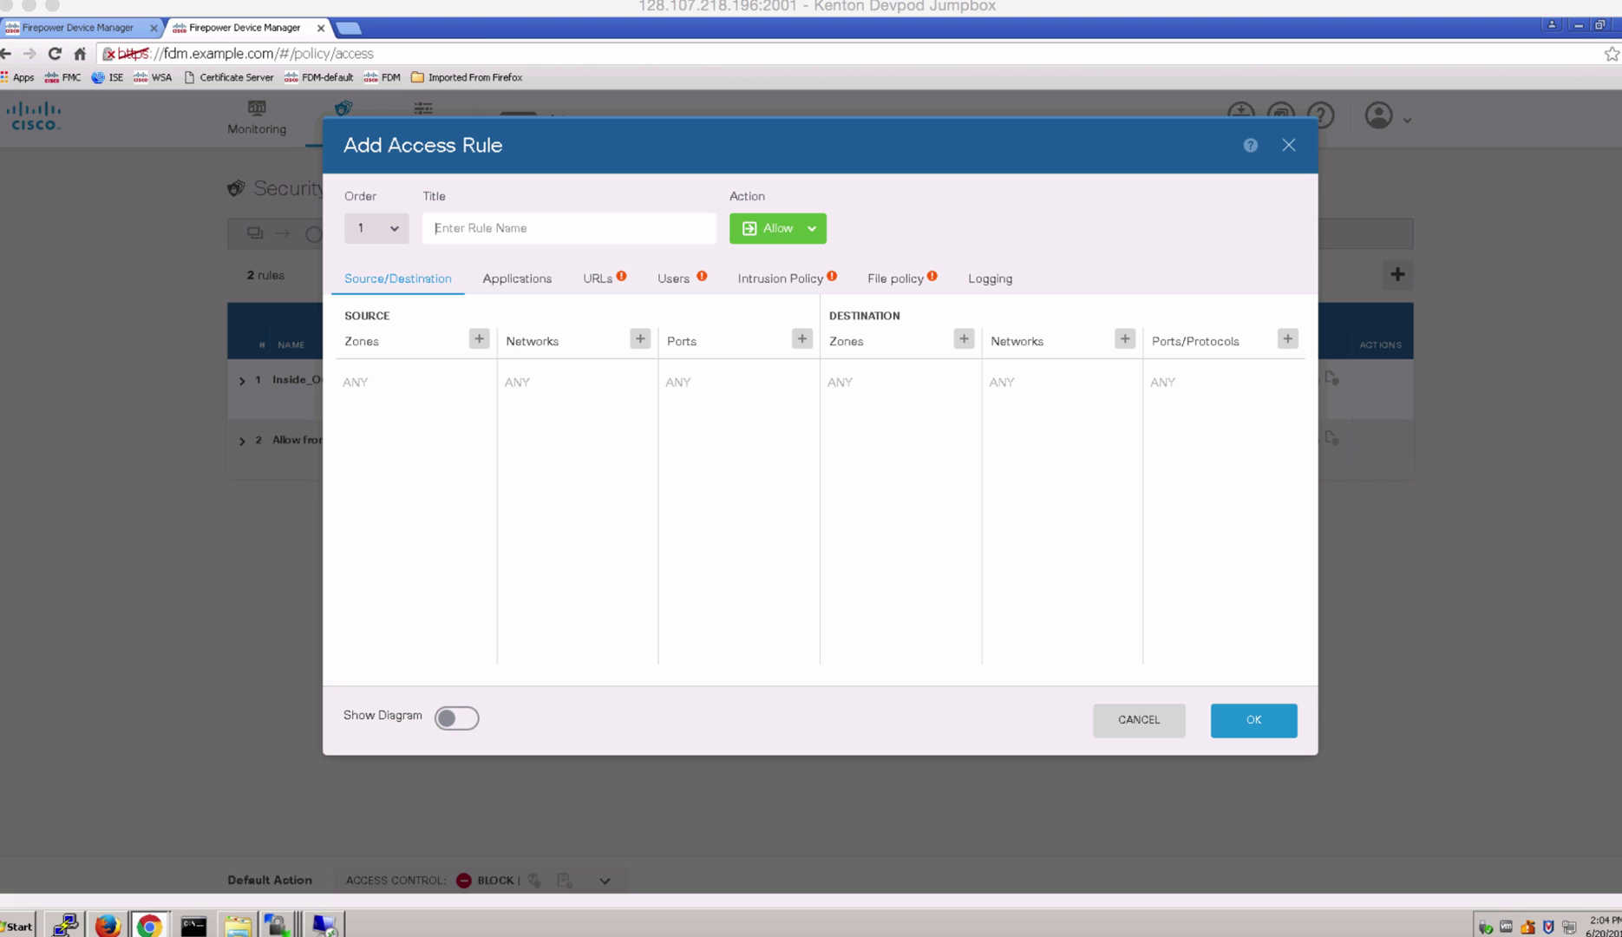
{"action": "left_click", "coordinate": [608, 231]}
{"action": "type", "text": "Block Access to "}
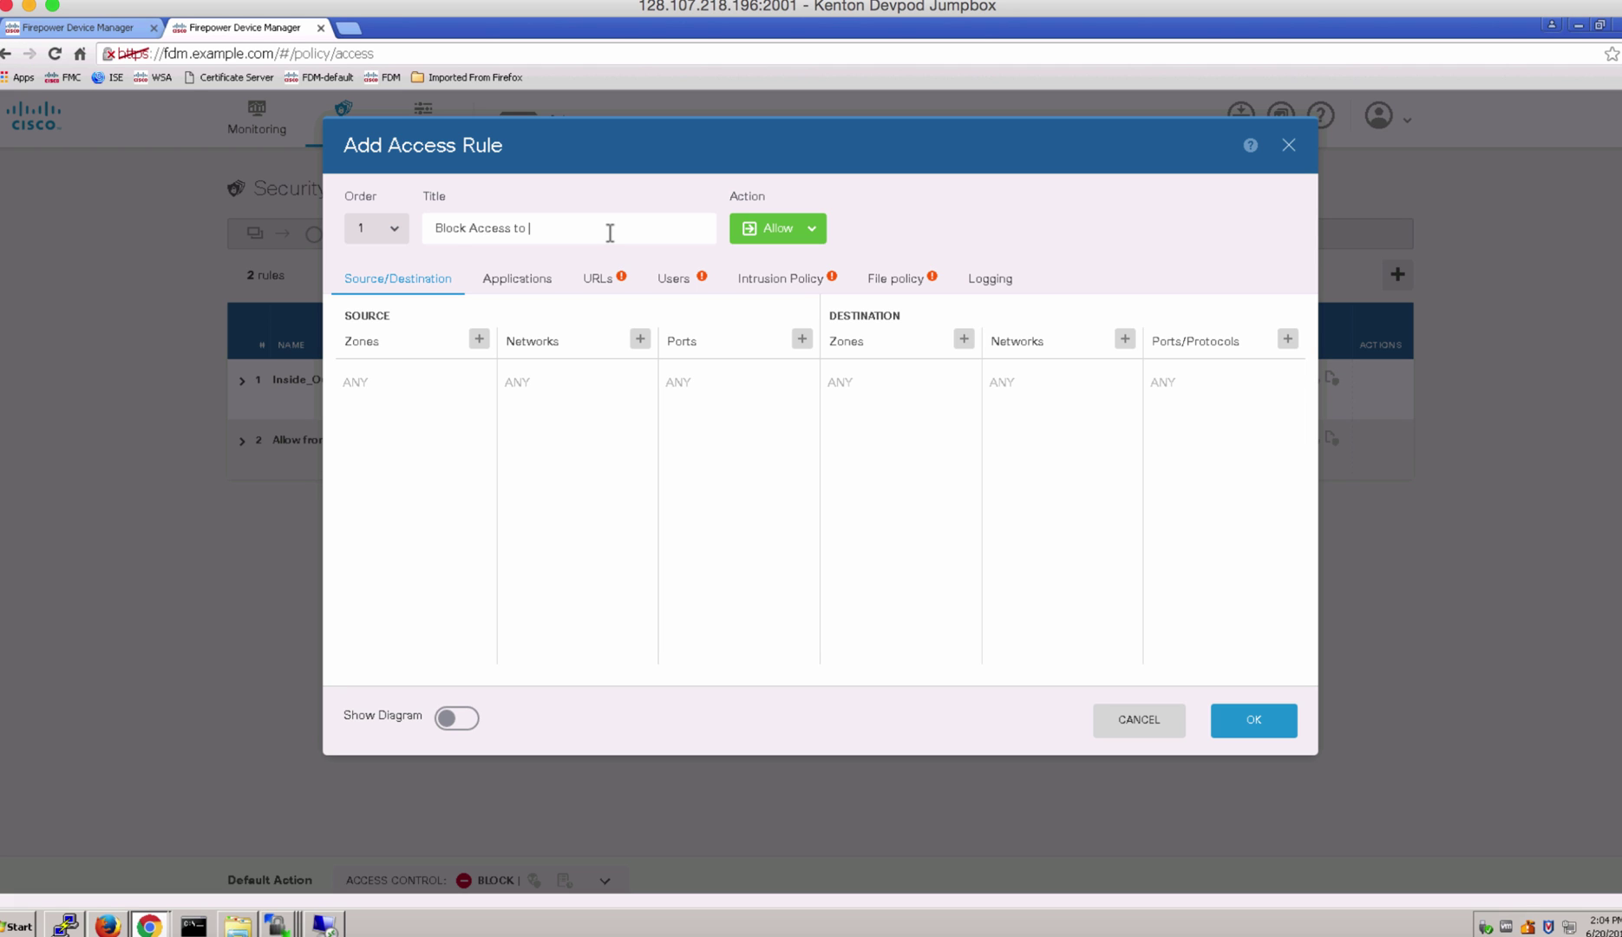
{"action": "type", "text": "Gambling"}
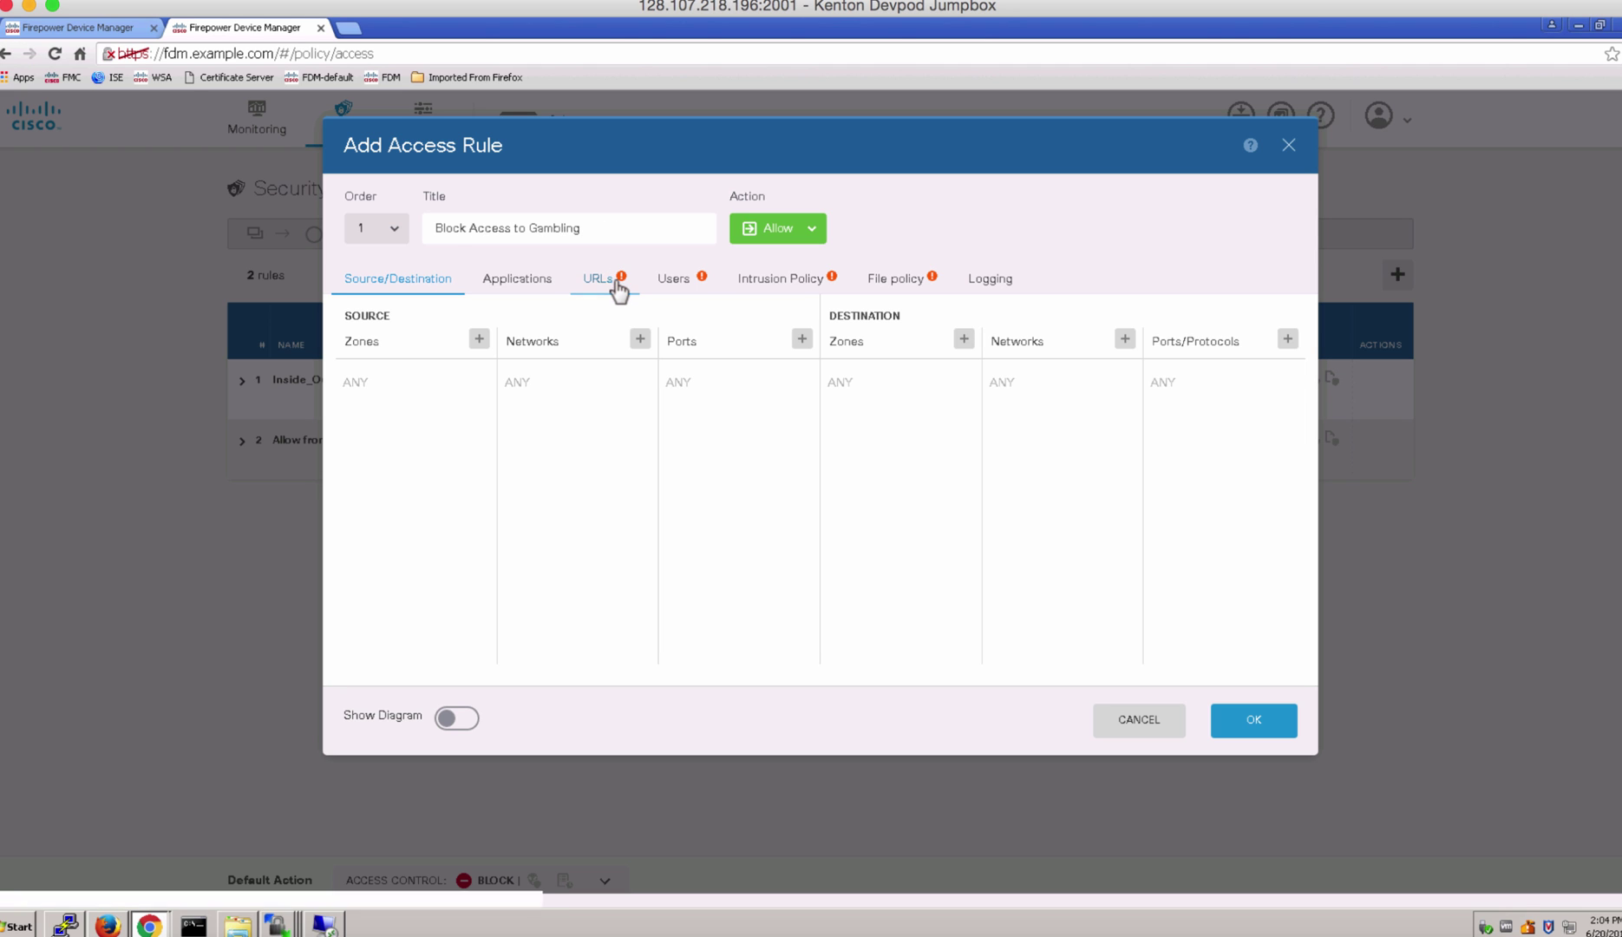
{"action": "left_click", "coordinate": [776, 228]}
{"action": "left_click", "coordinate": [771, 308]}
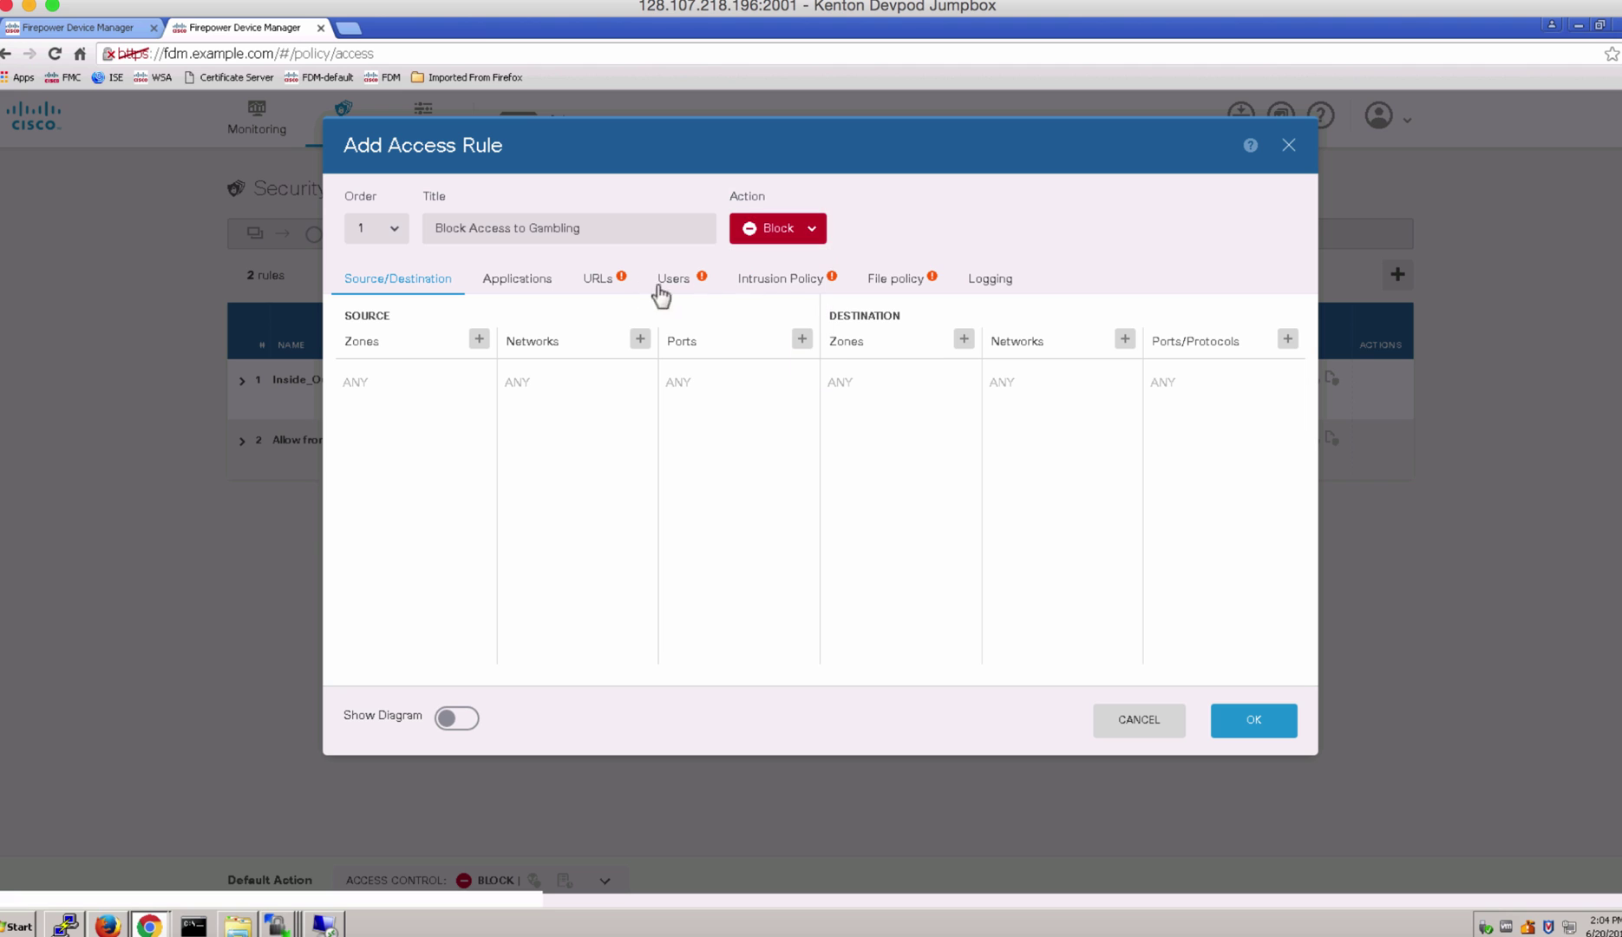
- Add the Gambling URL category to the rule and save it
{"action": "left_click", "coordinate": [605, 288]}
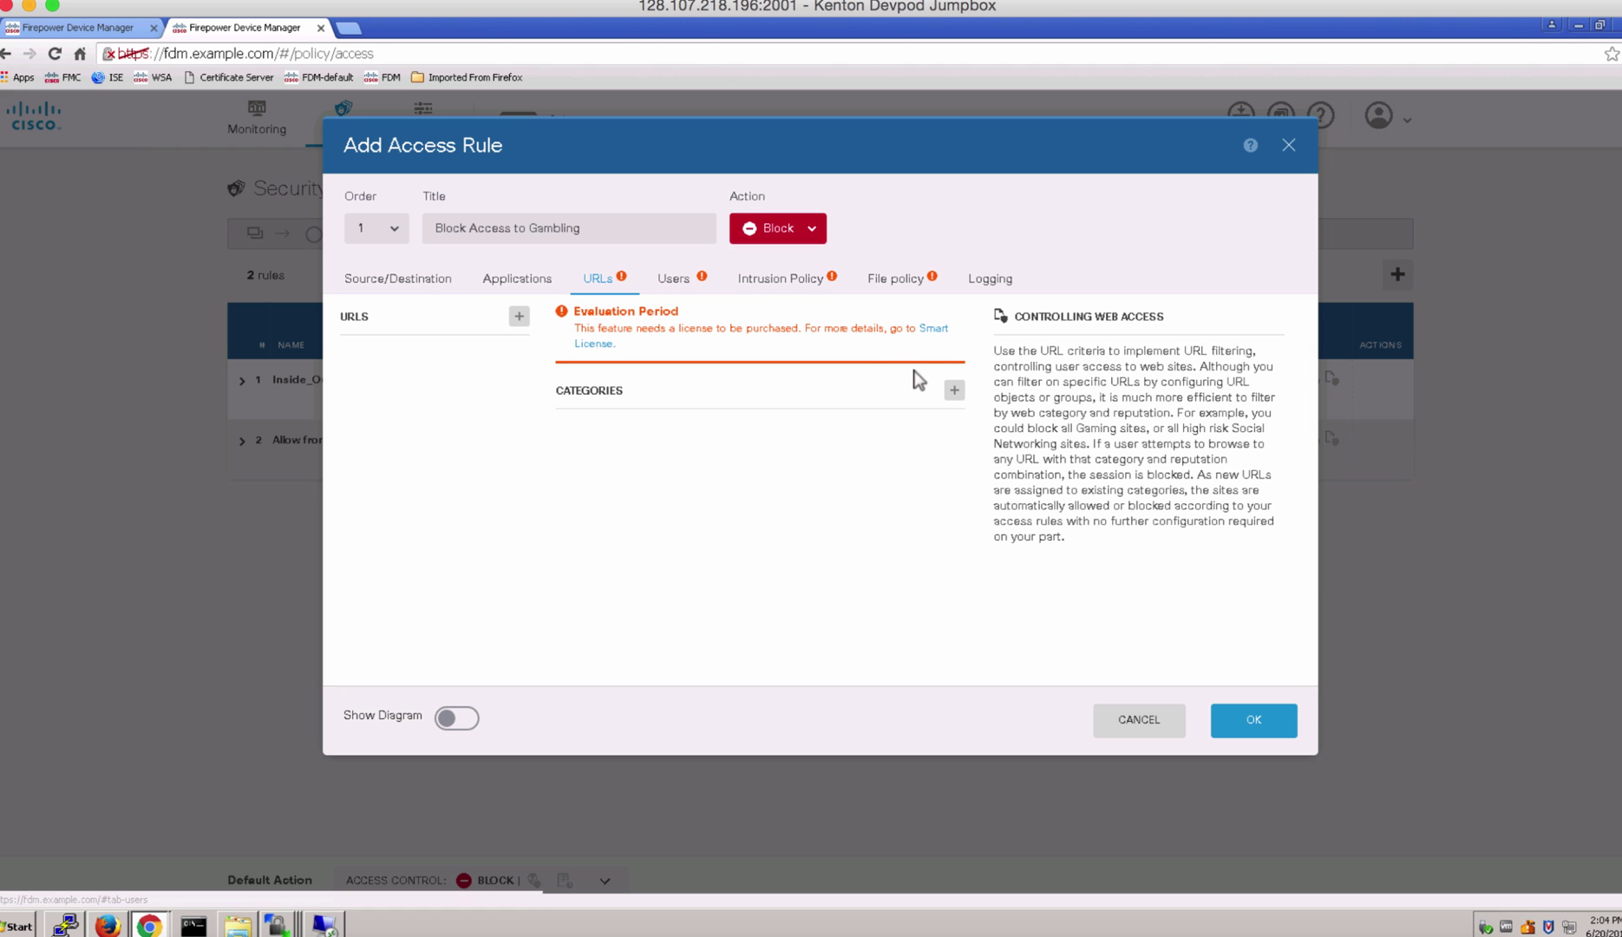
{"action": "left_click", "coordinate": [954, 392]}
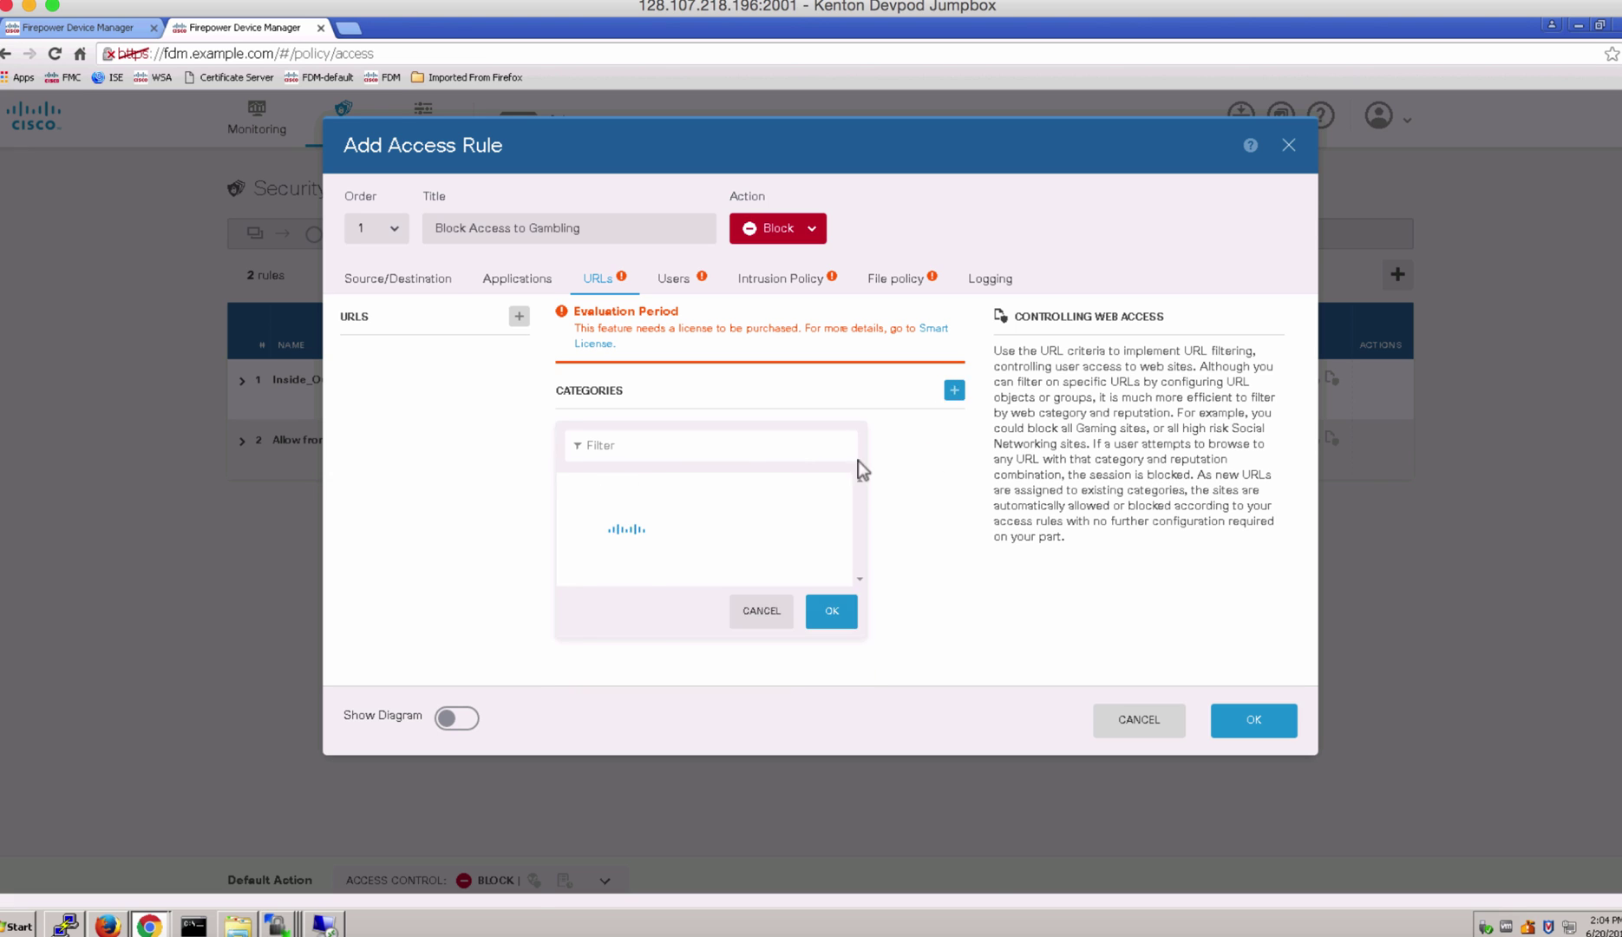
{"action": "type", "text": "gambl"}
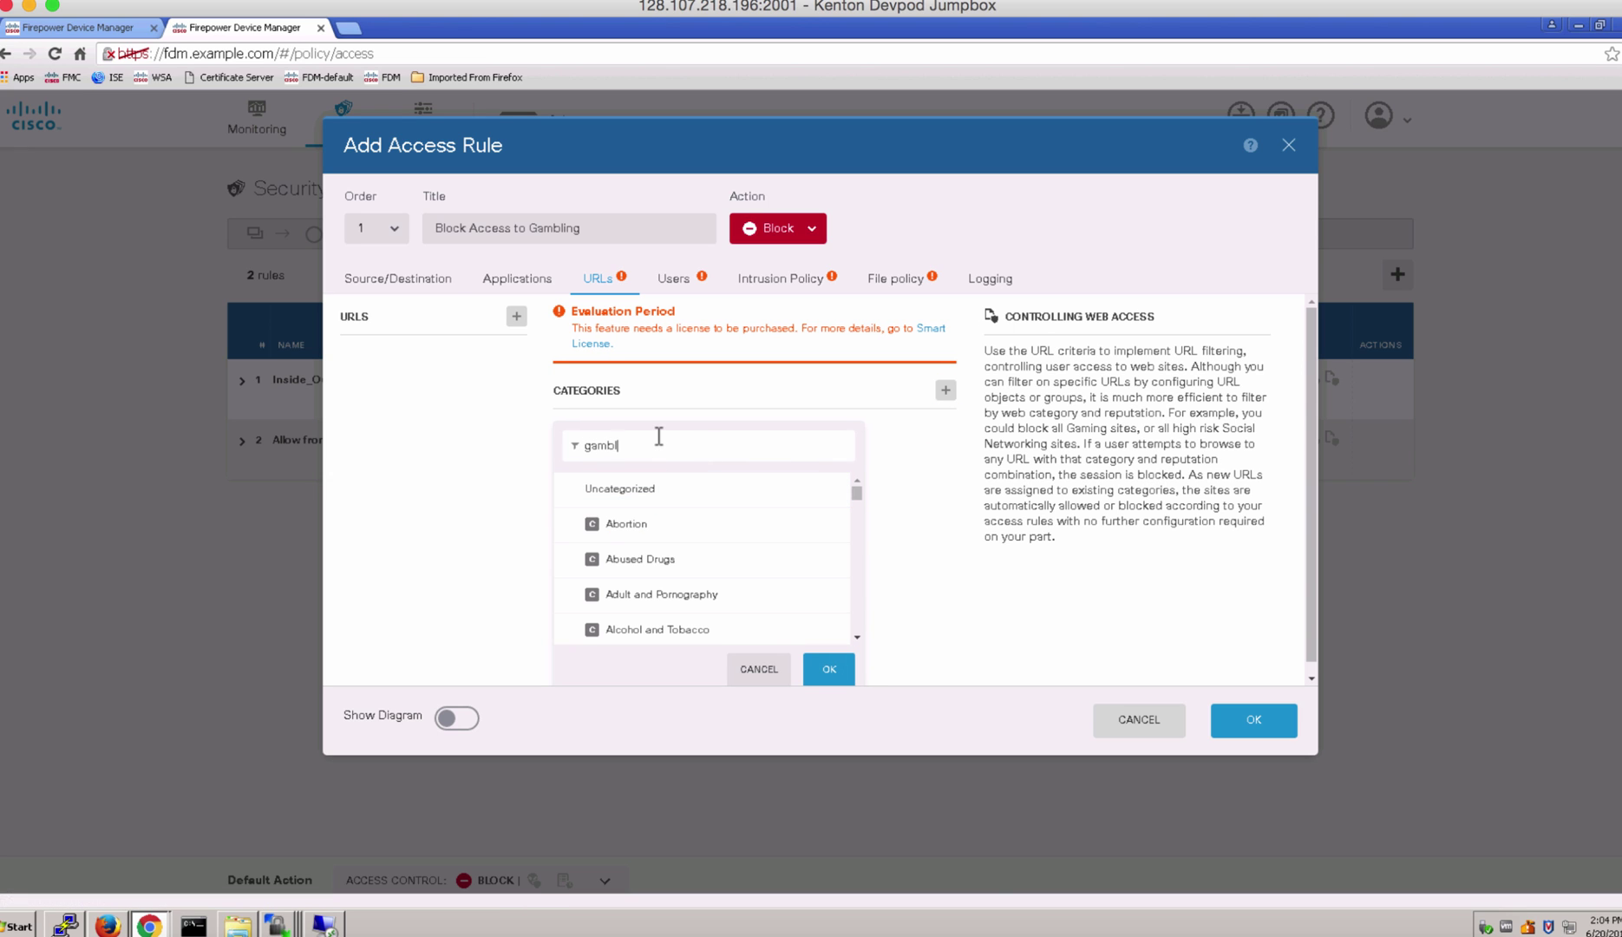
{"action": "left_click", "coordinate": [658, 490]}
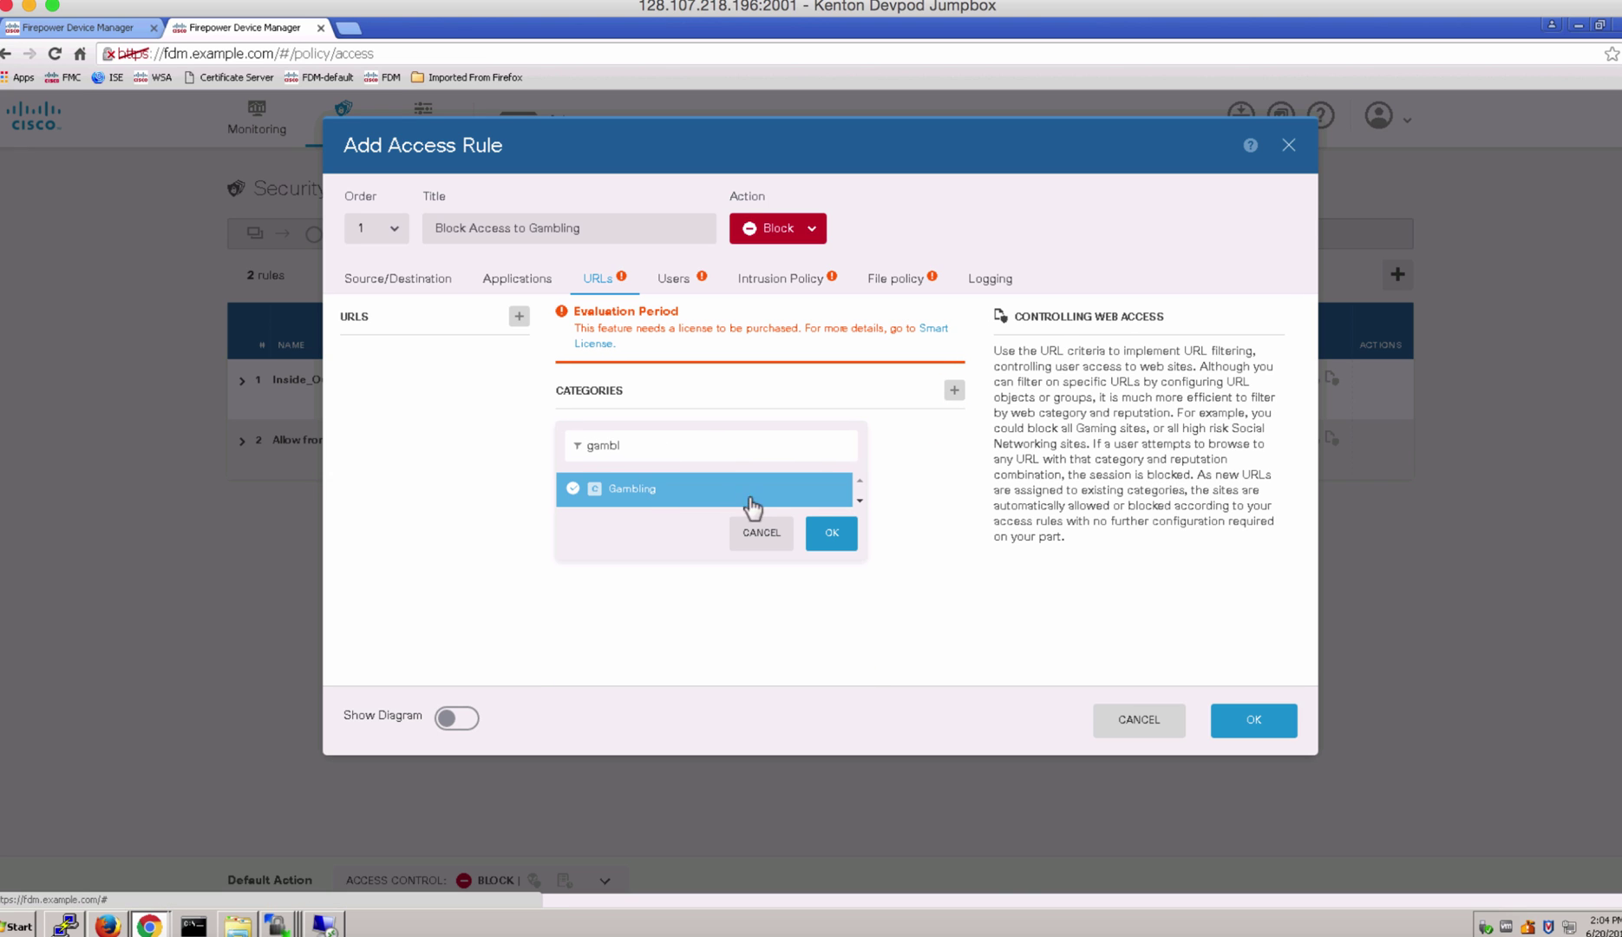
{"action": "left_click", "coordinate": [829, 533]}
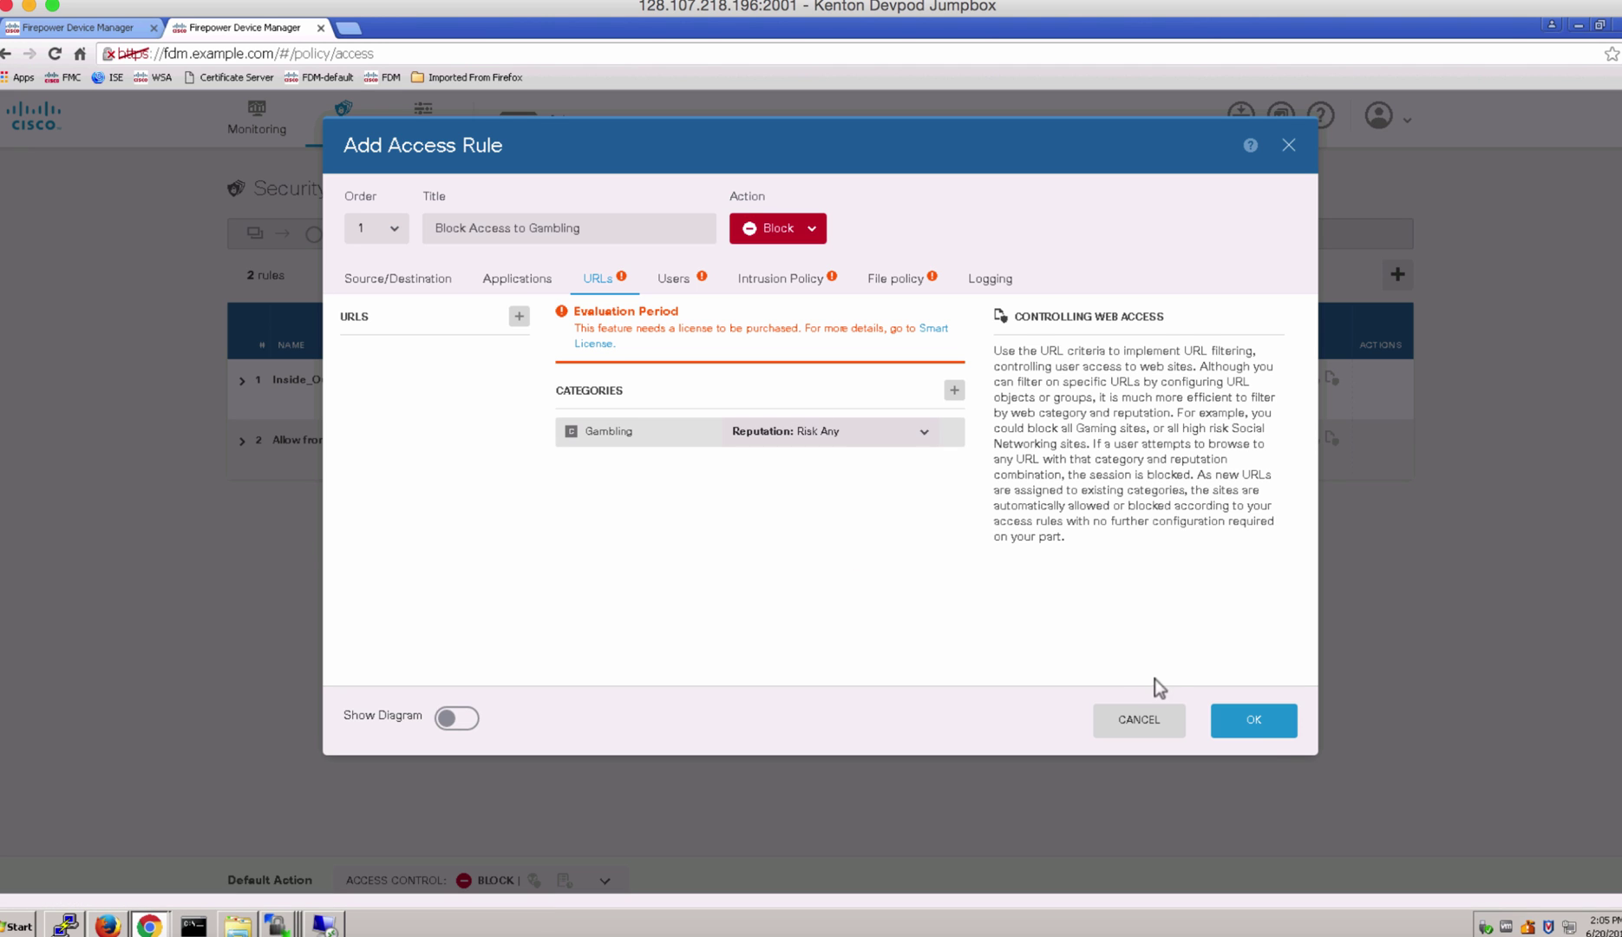
{"action": "left_click", "coordinate": [1270, 739]}
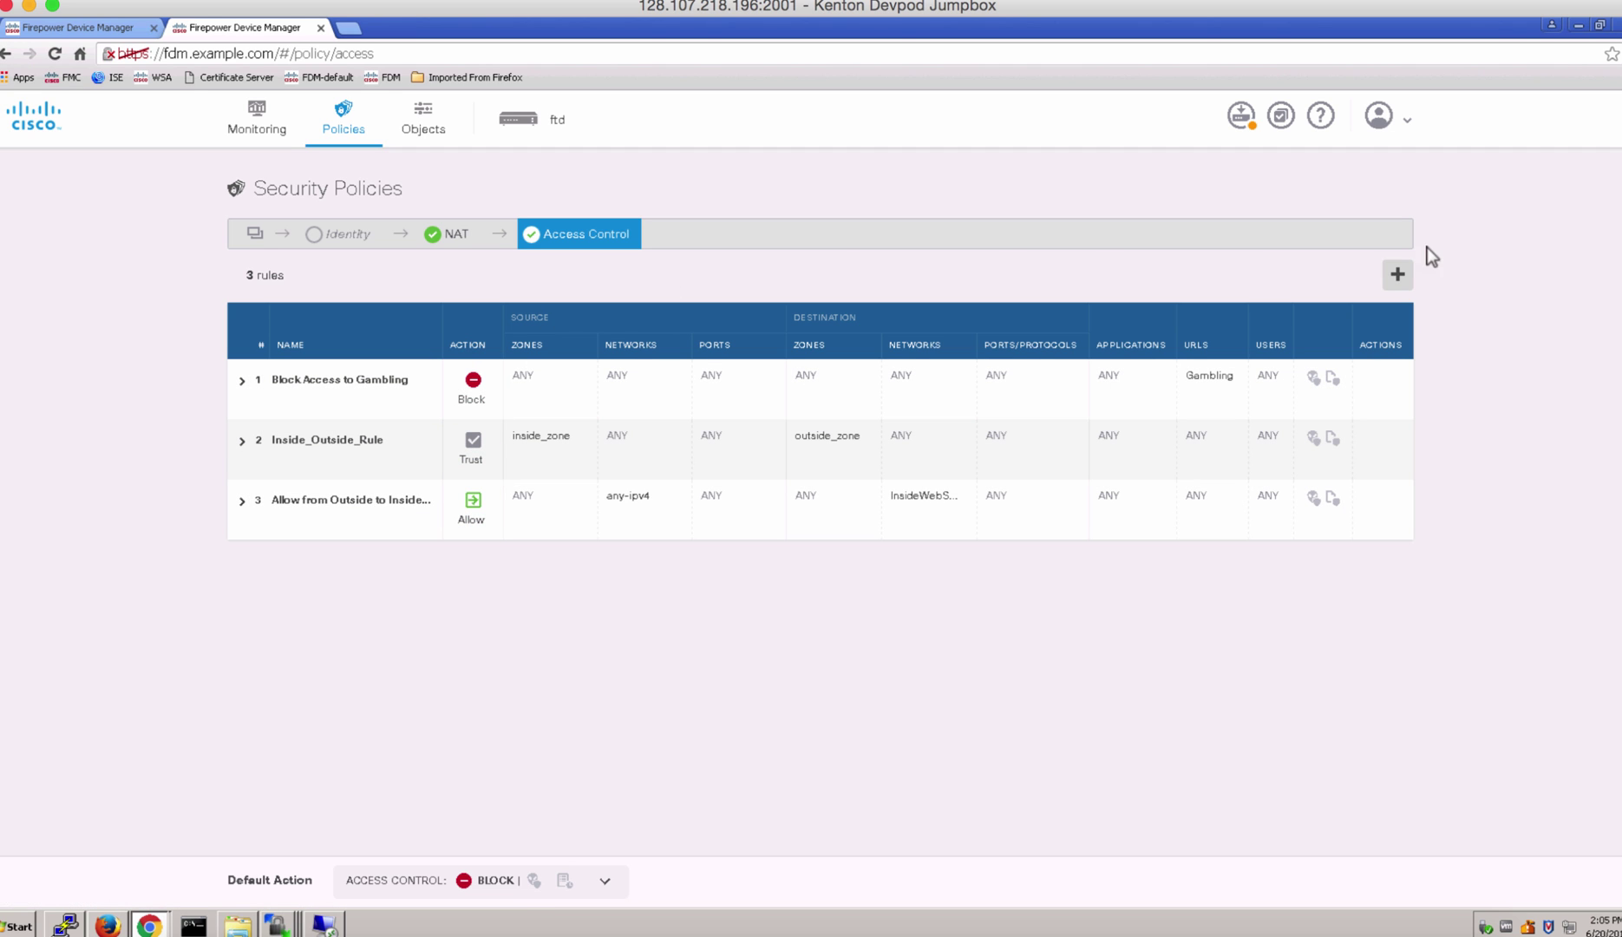
- Start access rule 'Block PC1 access to Youtube' with a Block action and go to its source networks
{"action": "left_click", "coordinate": [1398, 276]}
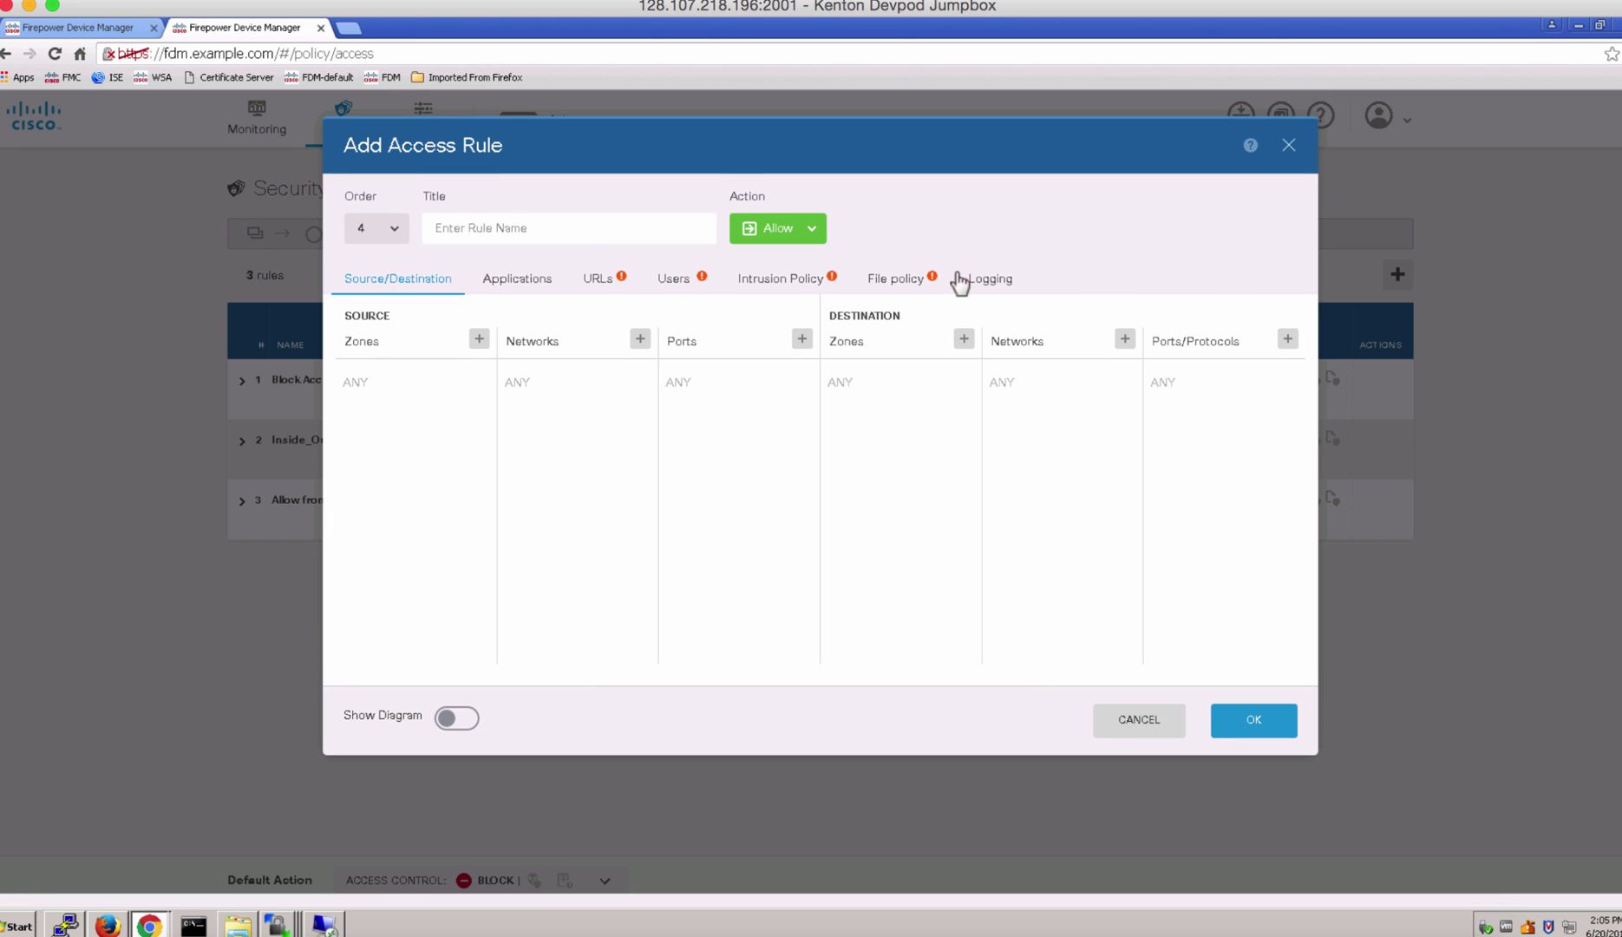
{"action": "left_click", "coordinate": [577, 230]}
{"action": "type", "text": "Block PC1 access to Youtube"}
{"action": "left_click", "coordinate": [778, 228]}
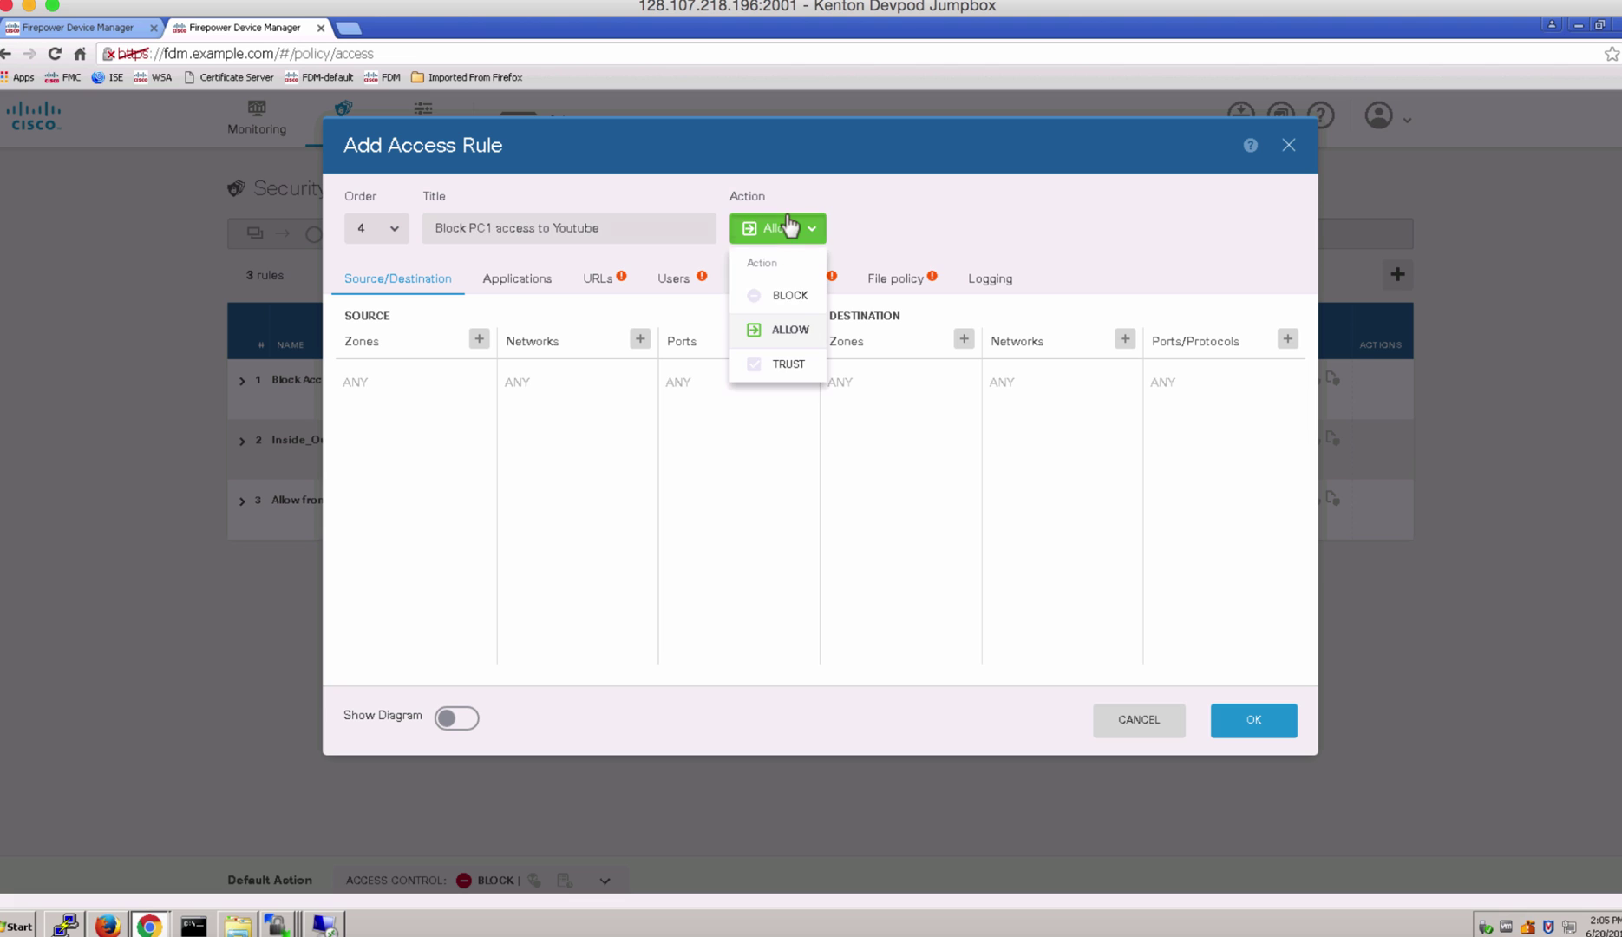
{"action": "left_click", "coordinate": [791, 296]}
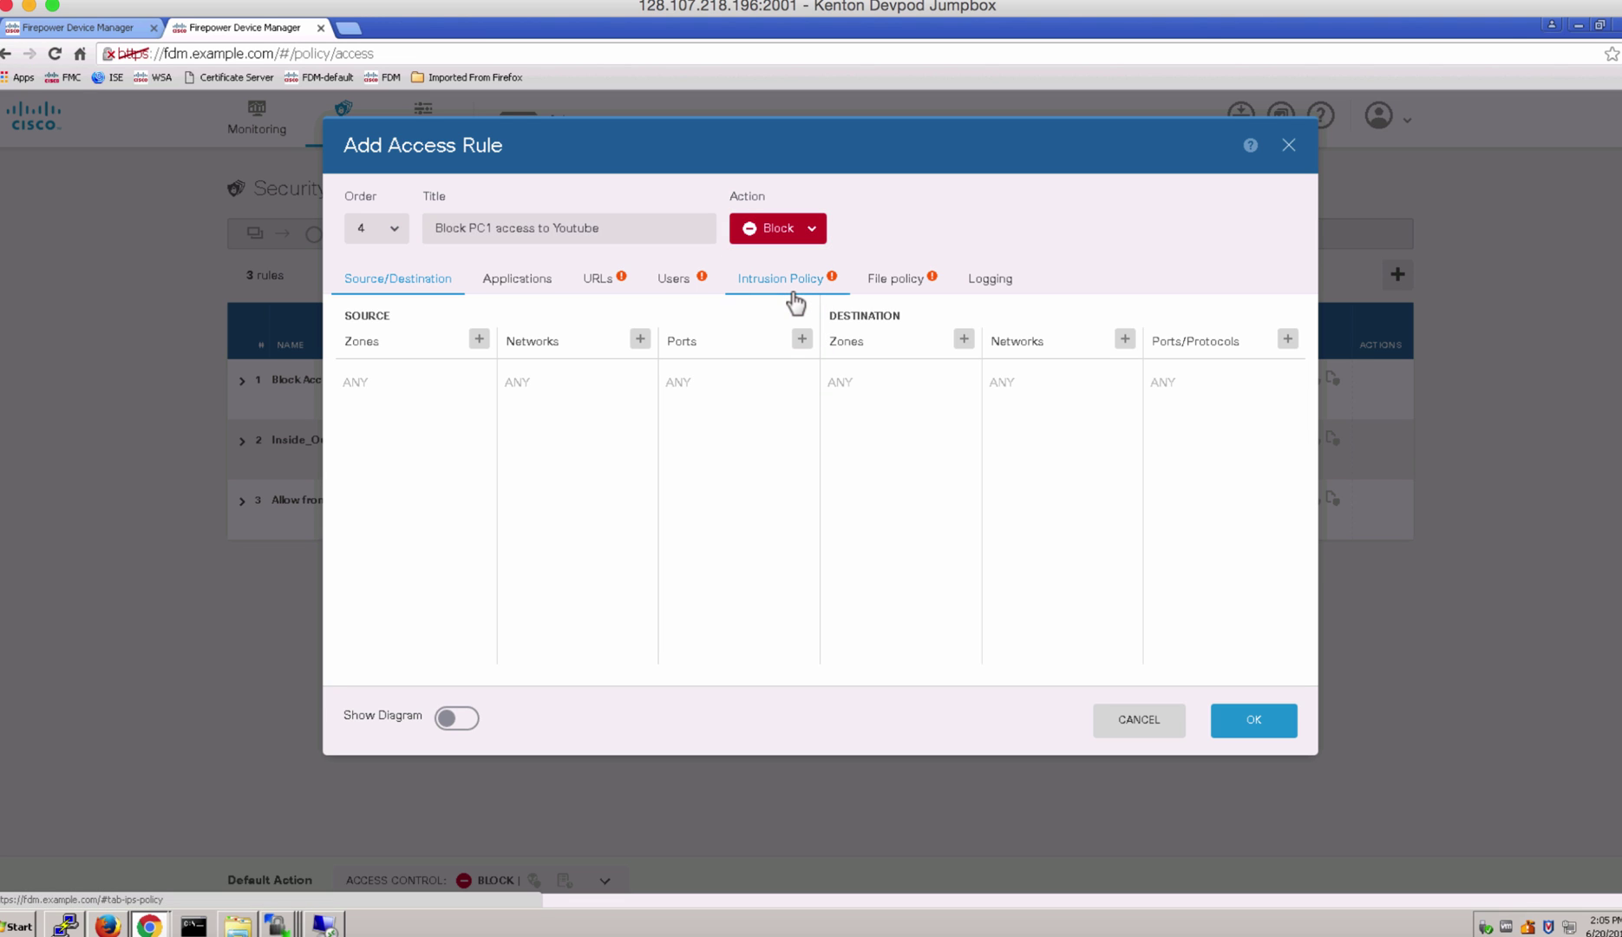
{"action": "left_click", "coordinate": [640, 340]}
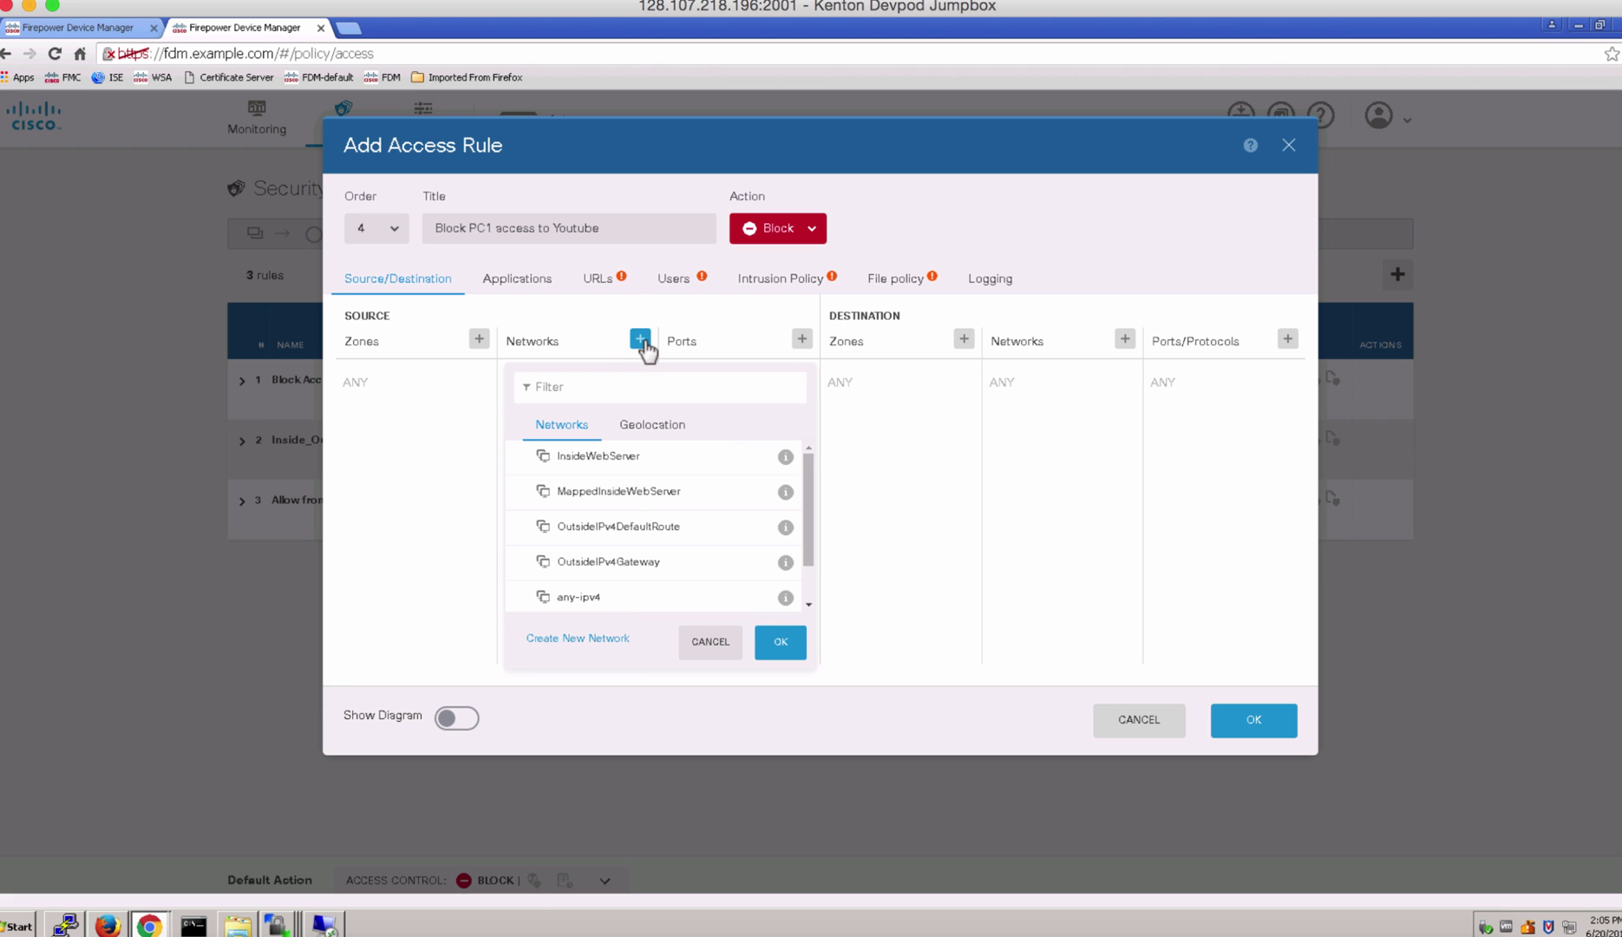
- Create the Host object PC1 (172.16.1.21) and select it as the Youtube rule's source network
{"action": "left_click", "coordinate": [575, 640]}
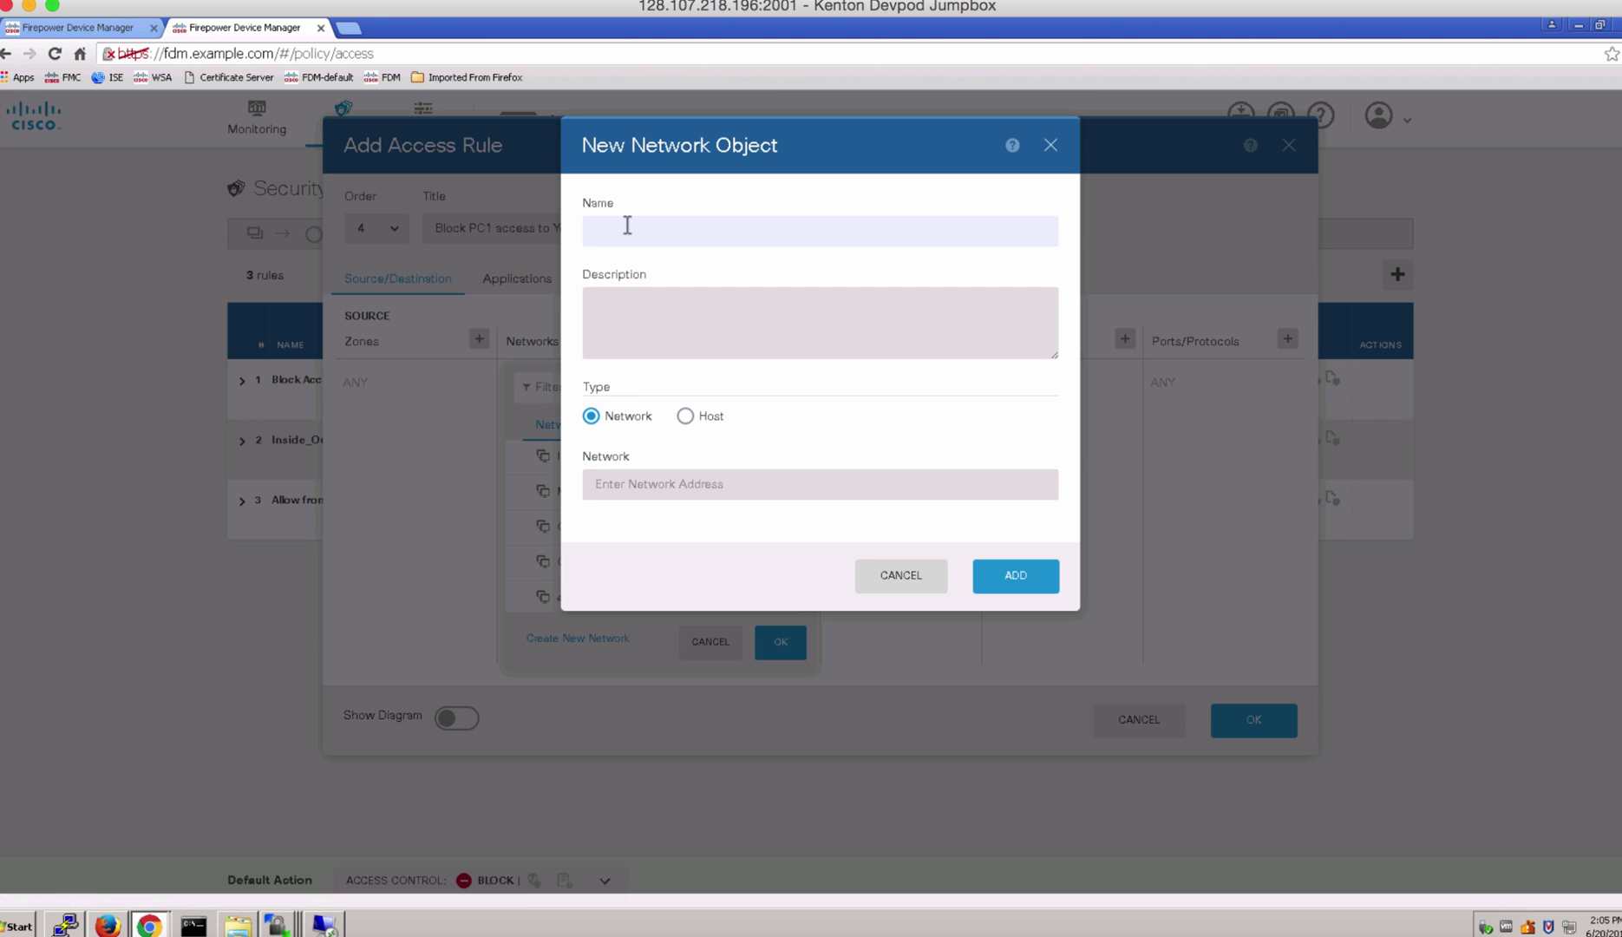
{"action": "type", "text": "PC1"}
{"action": "left_click", "coordinate": [627, 484]}
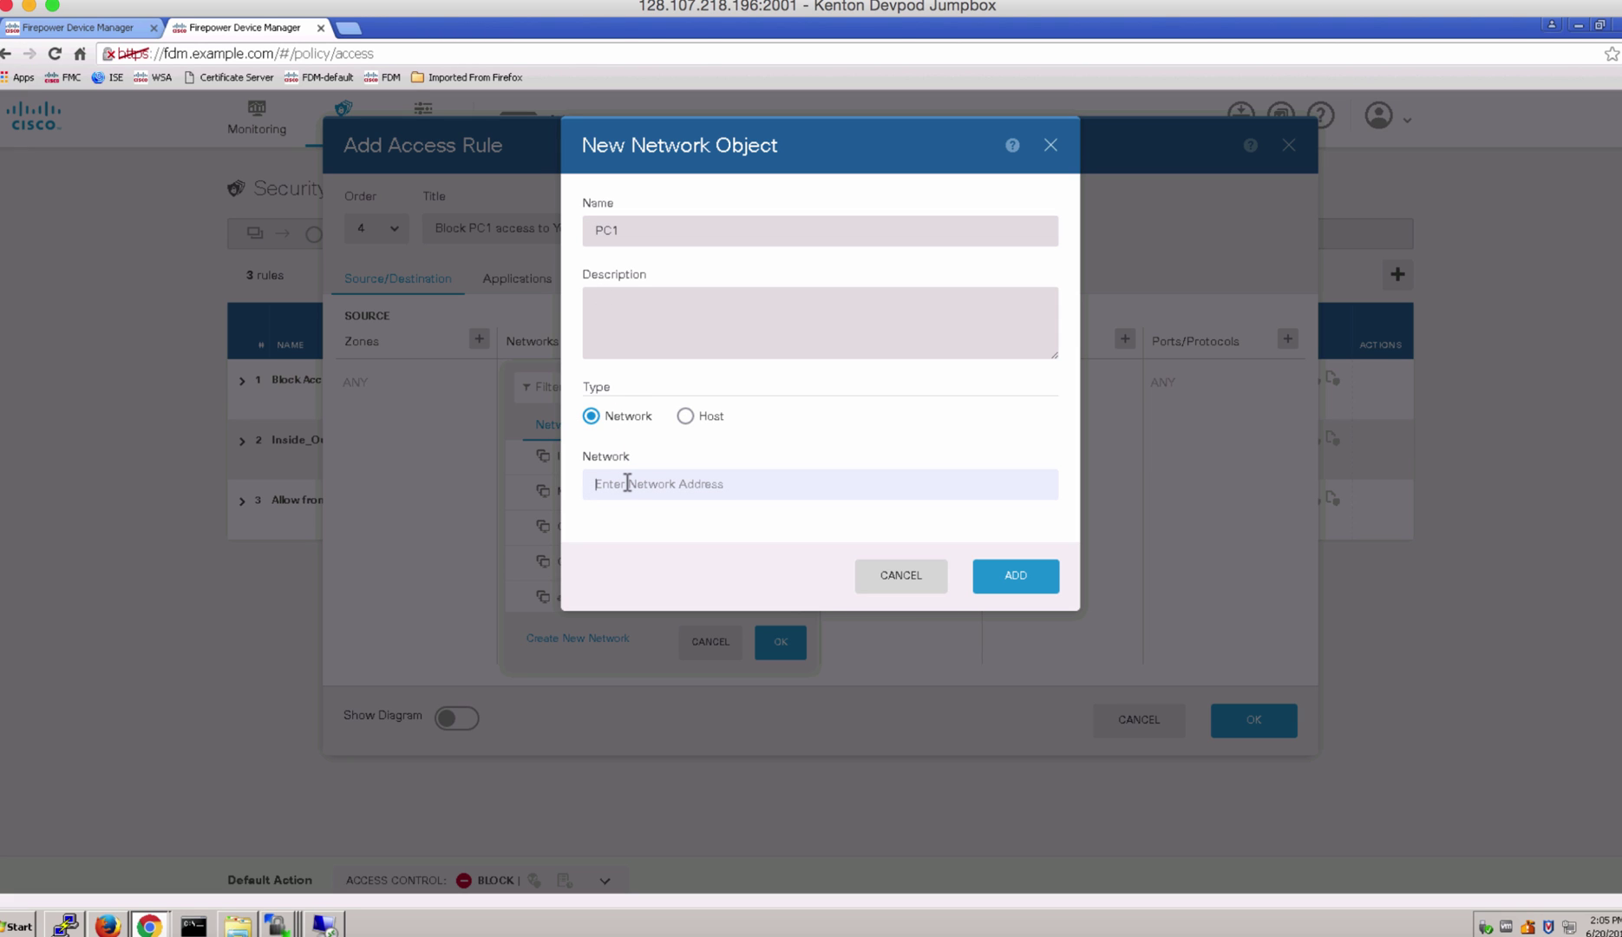
{"action": "type", "text": "172.16.1.21"}
{"action": "left_click", "coordinate": [685, 416]}
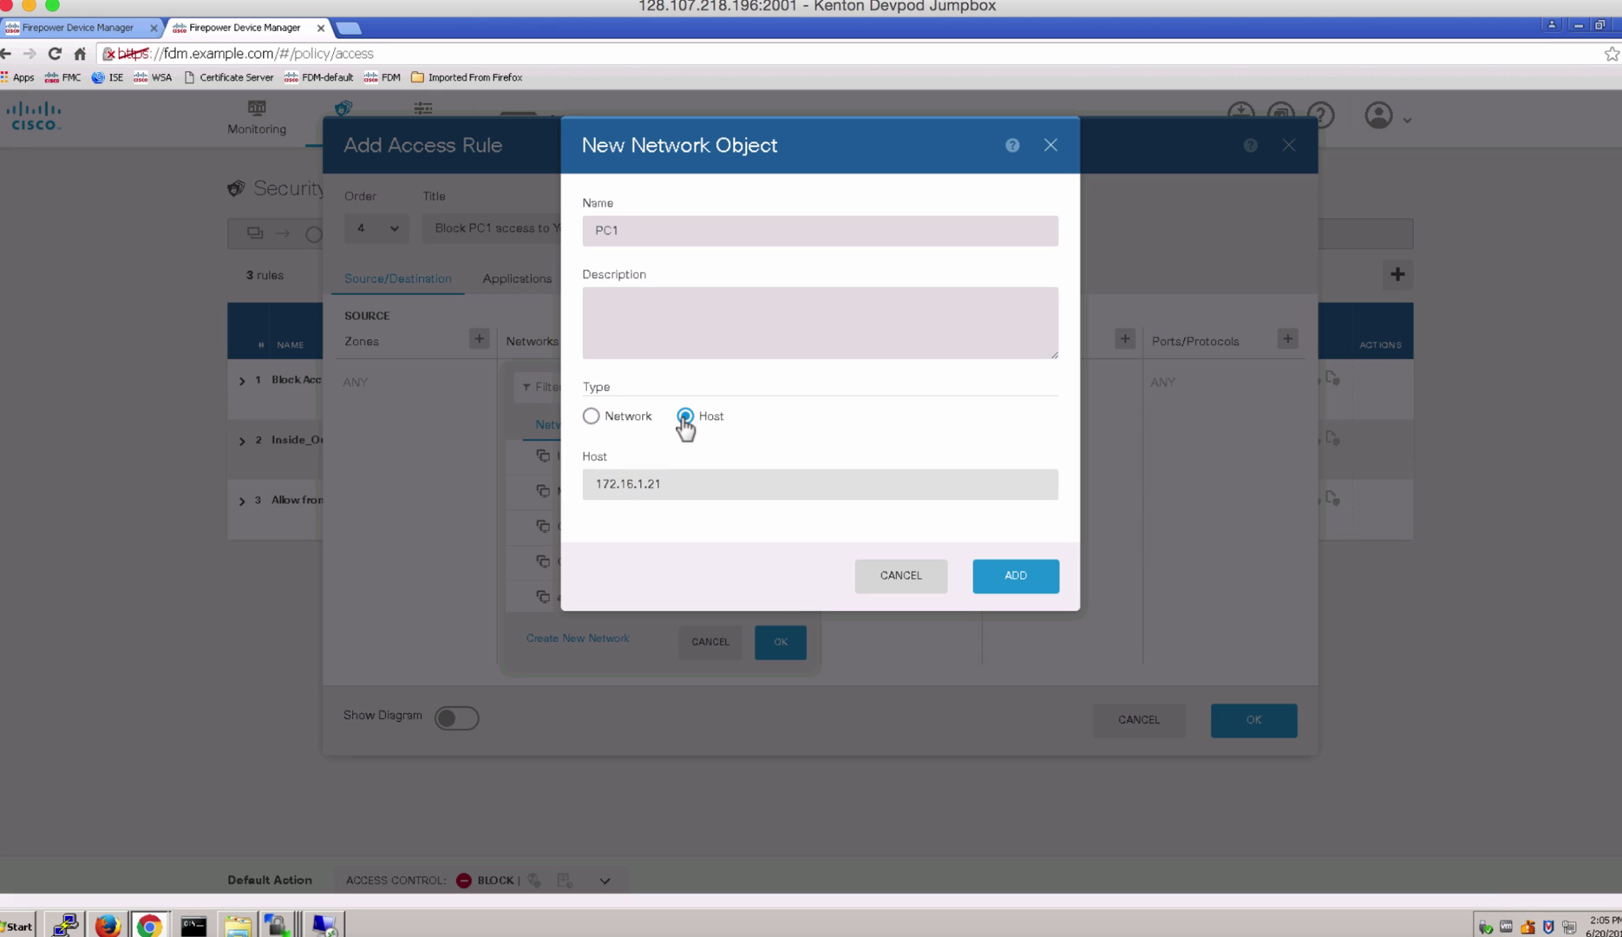
{"action": "left_click", "coordinate": [1005, 587]}
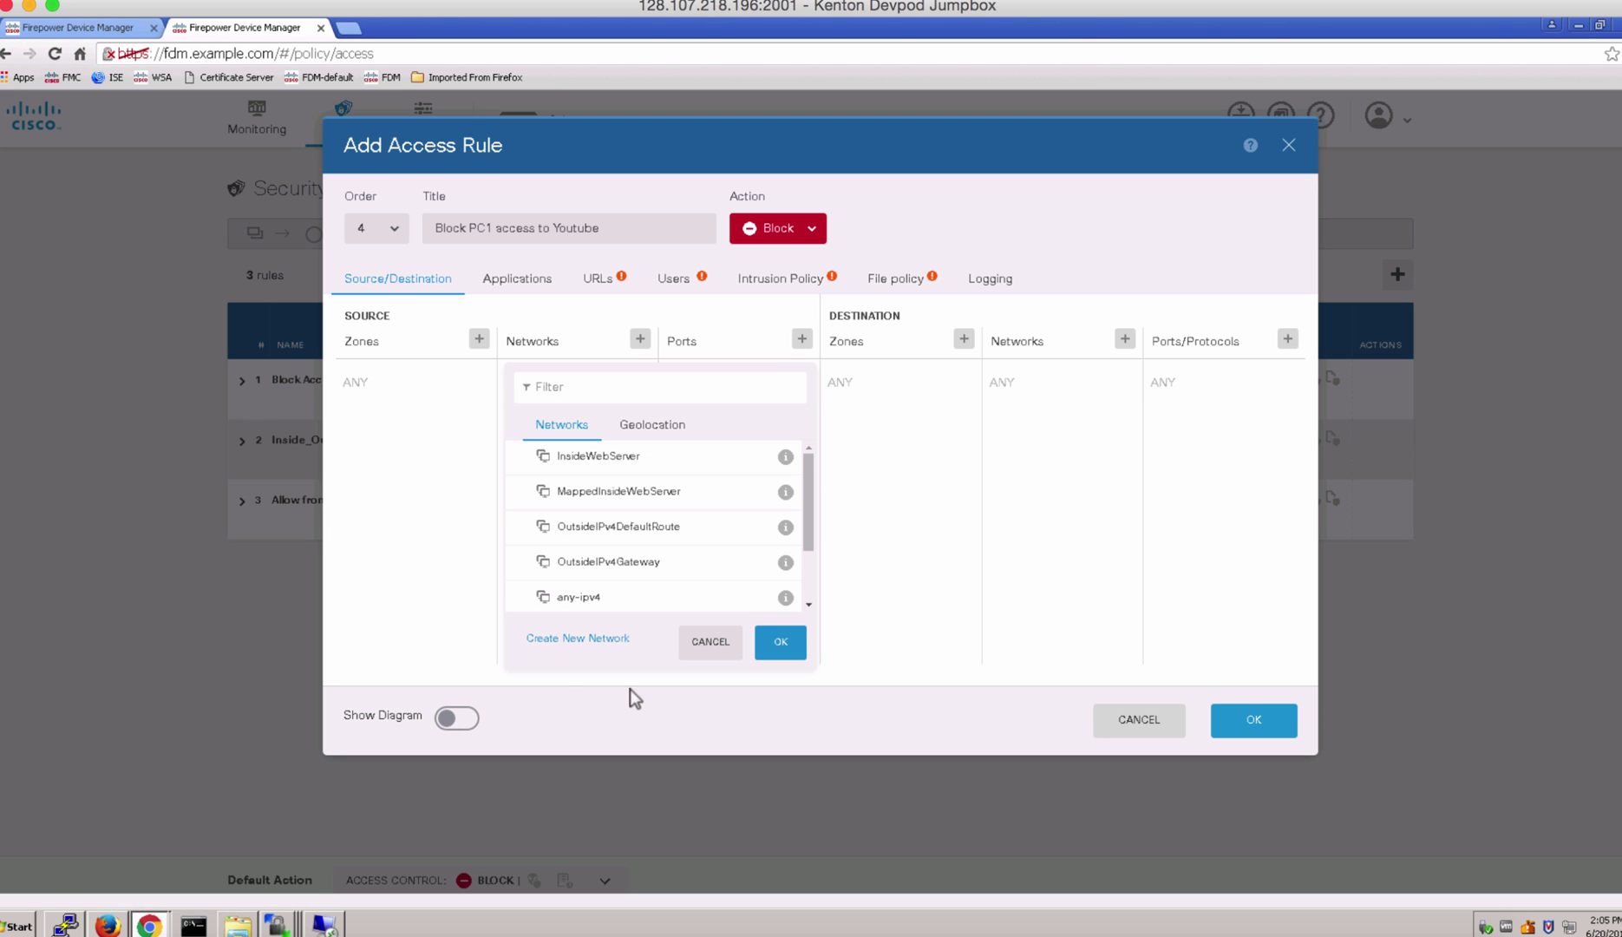
{"action": "scroll", "coordinate": [607, 546], "scroll_direction": "down", "scroll_amount": 1}
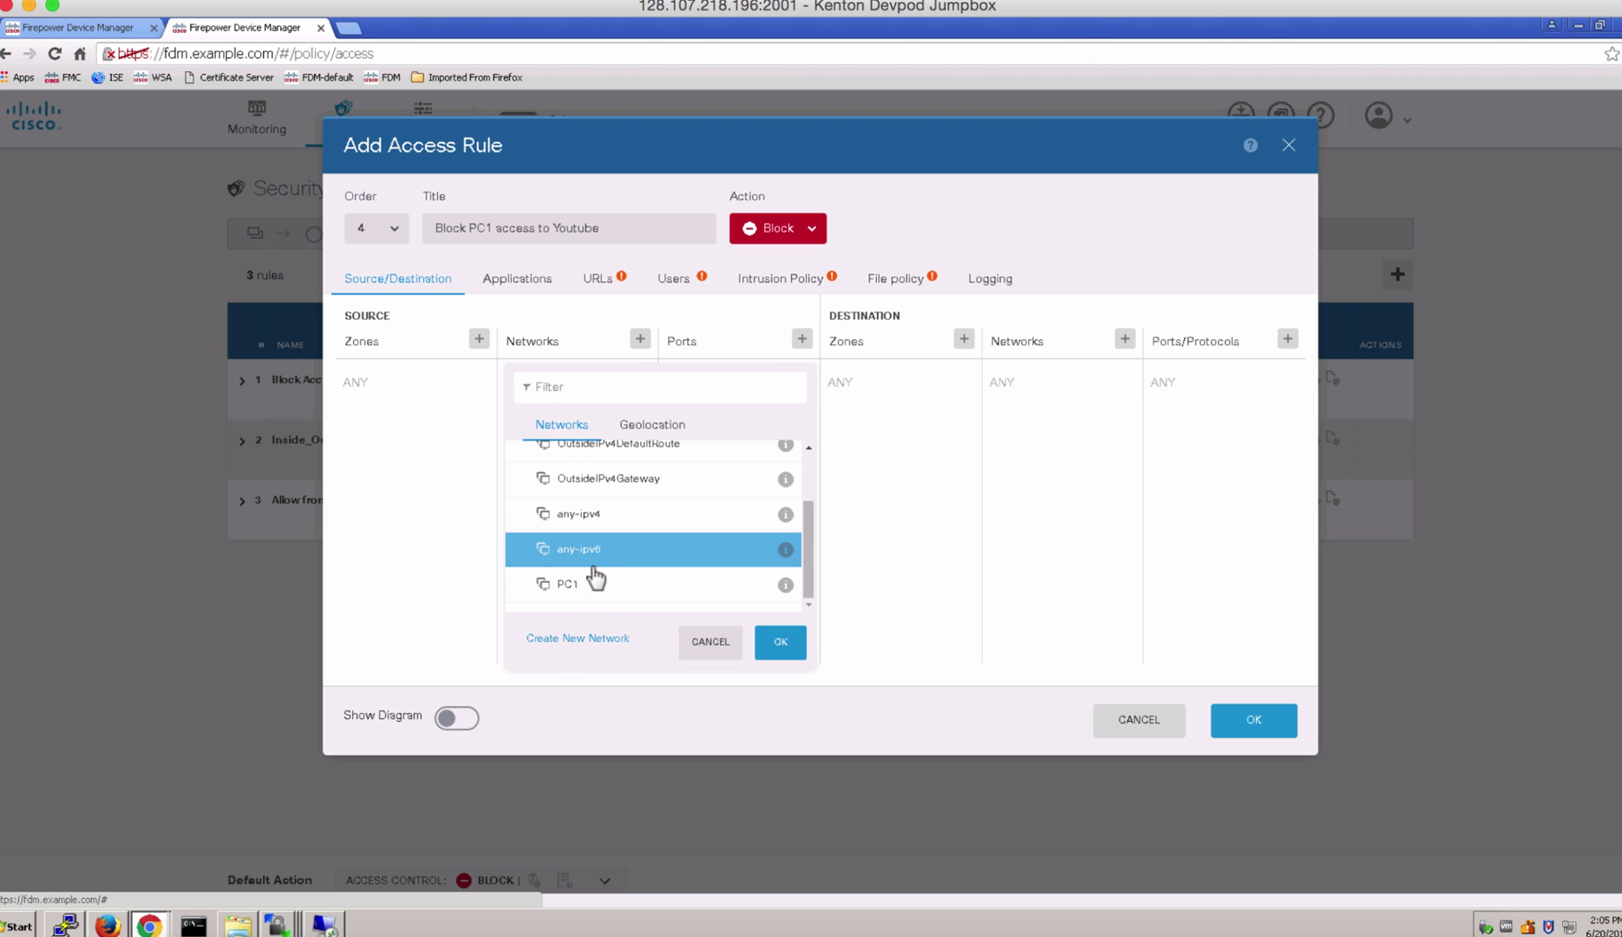
{"action": "left_click", "coordinate": [593, 583]}
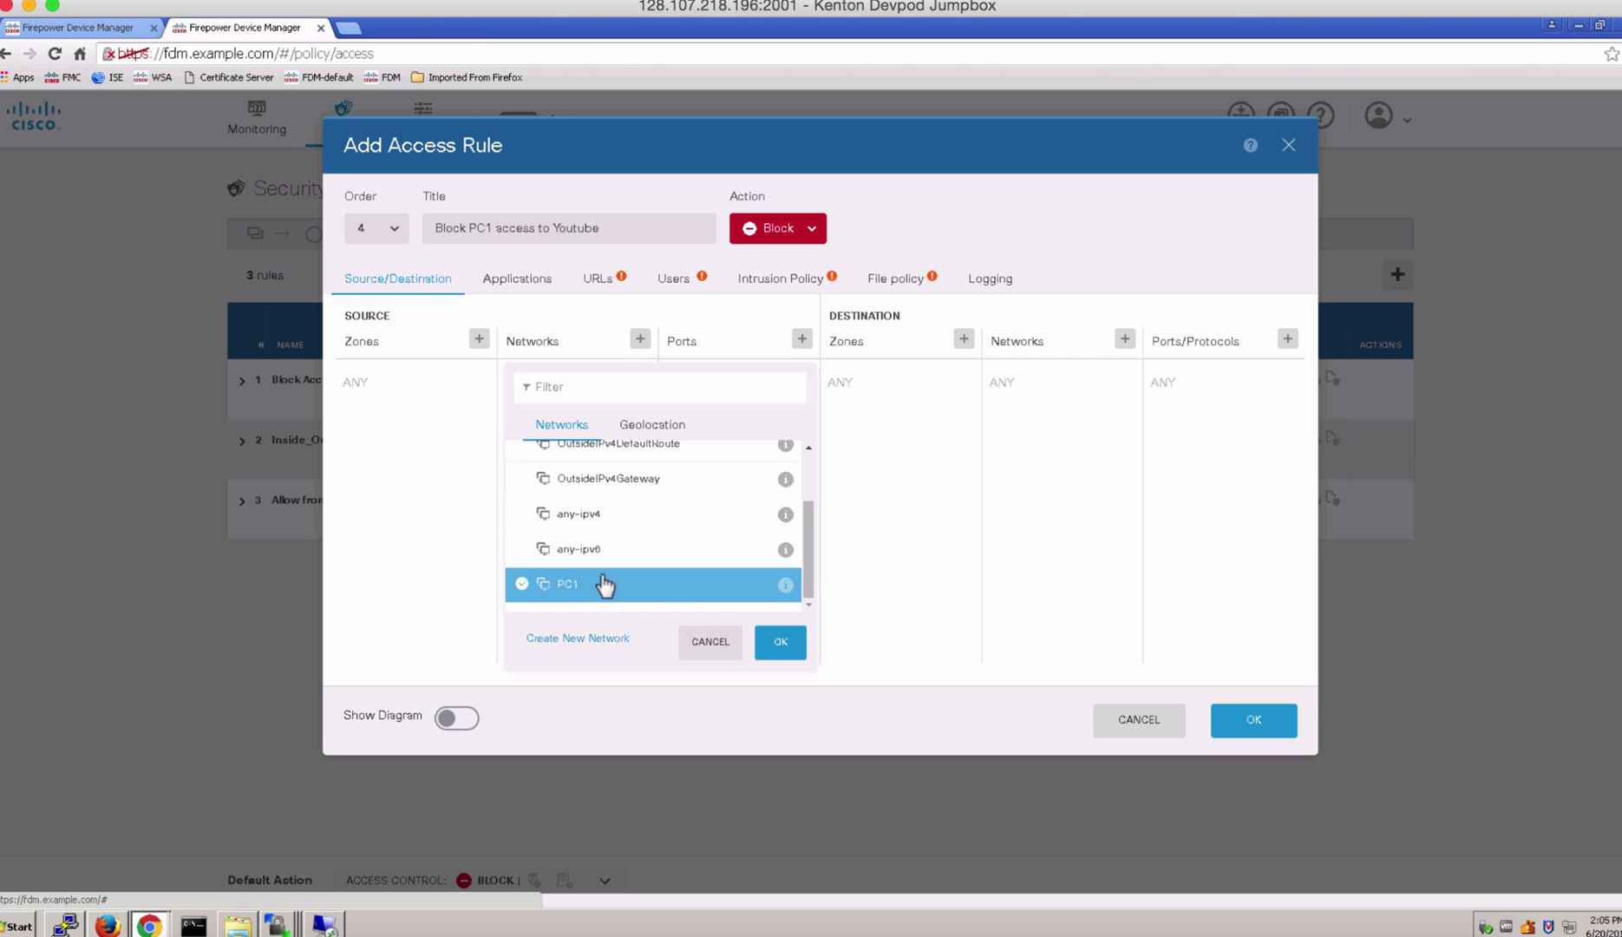
{"action": "left_click", "coordinate": [781, 642]}
- Limit the rule's applications to YouTube, found by filtering for 'youtub'
{"action": "left_click", "coordinate": [531, 278]}
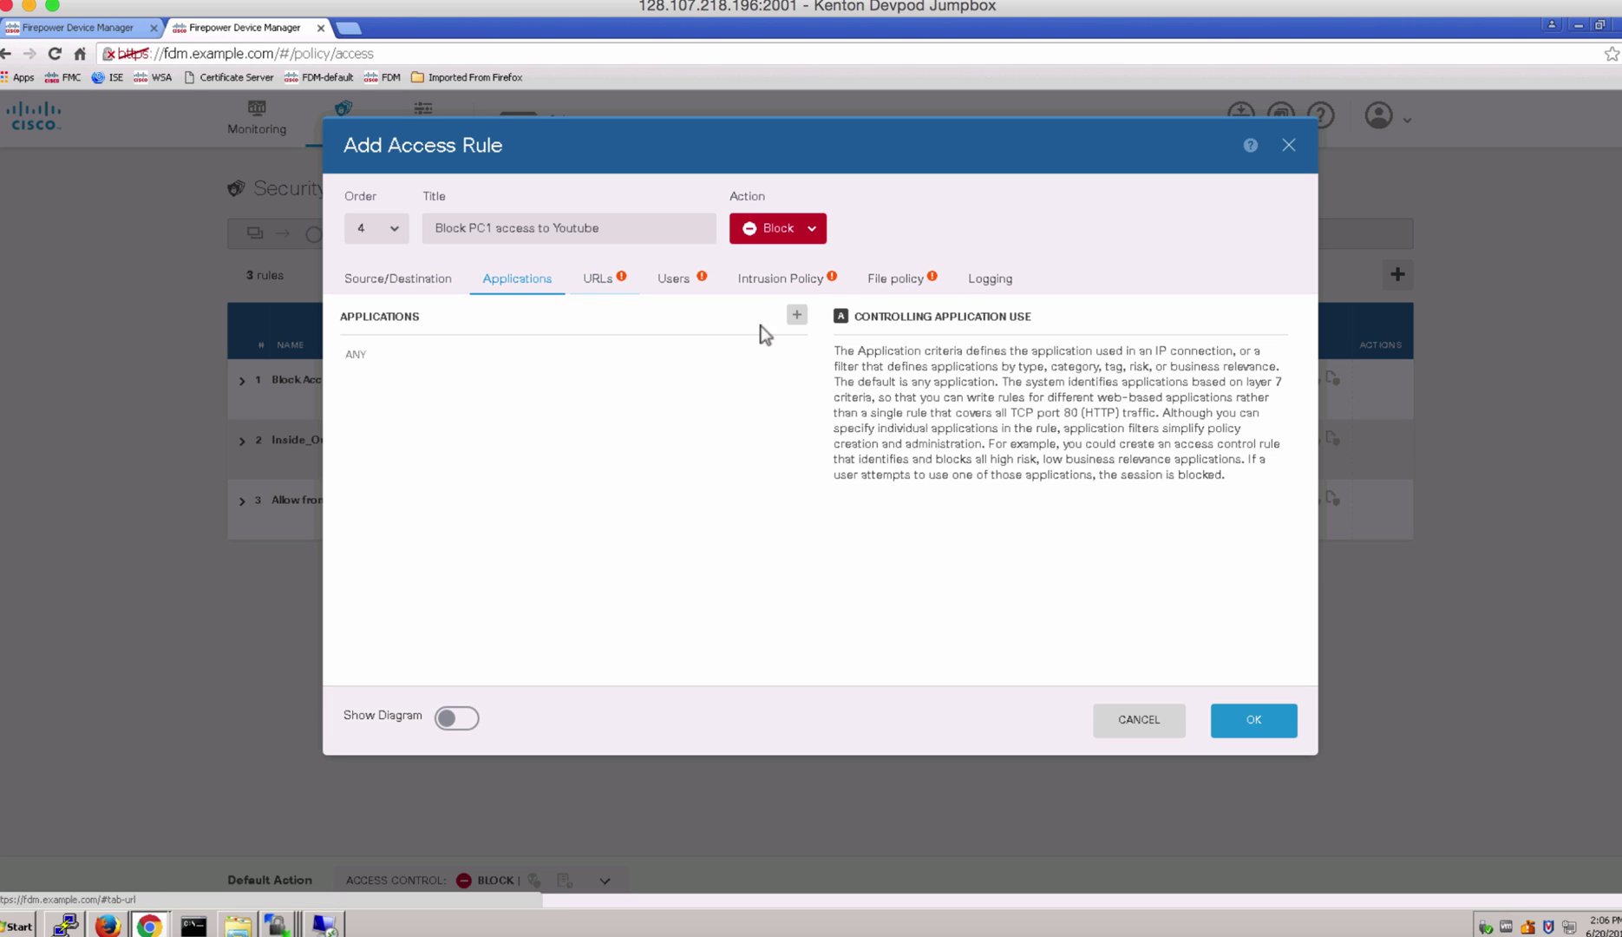
{"action": "left_click", "coordinate": [797, 315]}
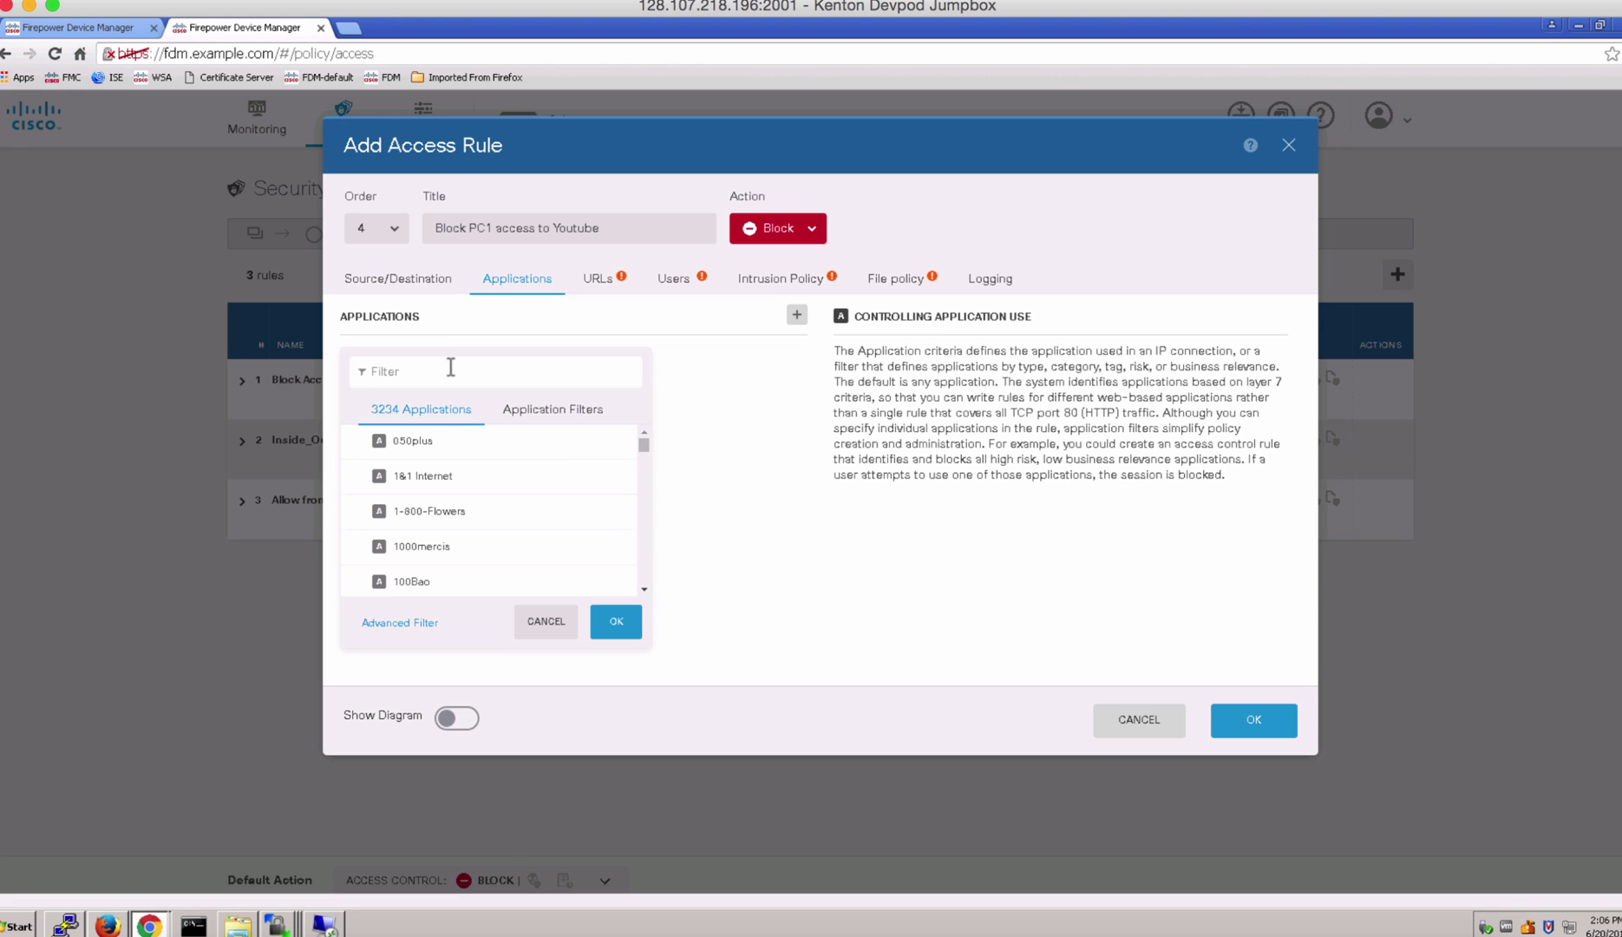
{"action": "type", "text": "youtub"}
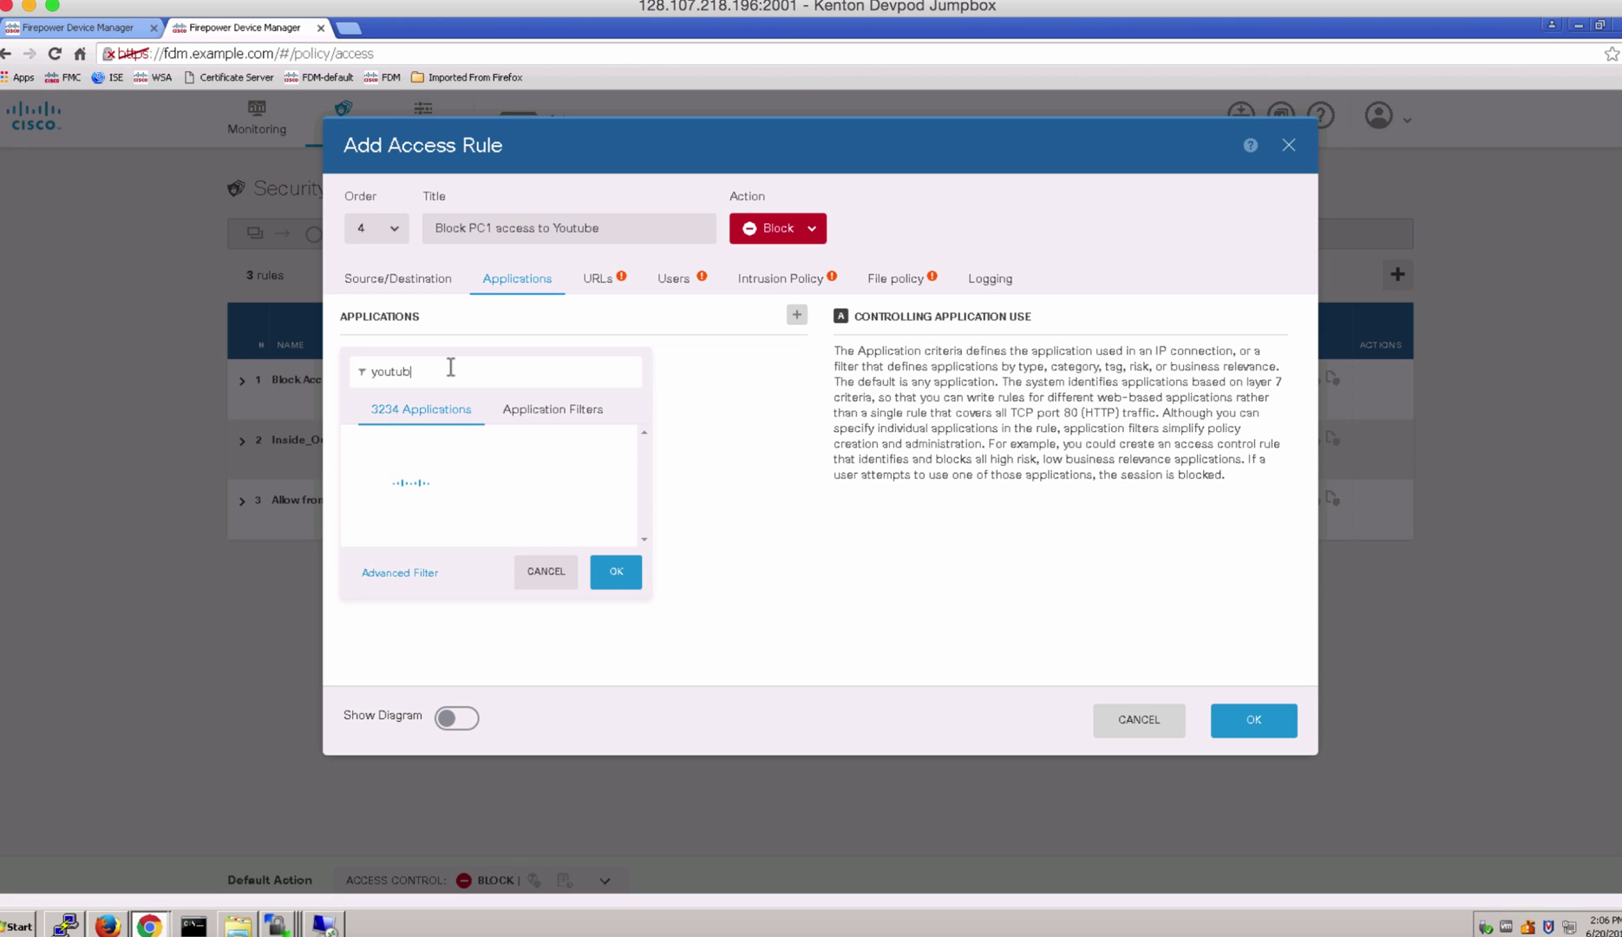
{"action": "left_click", "coordinate": [463, 440]}
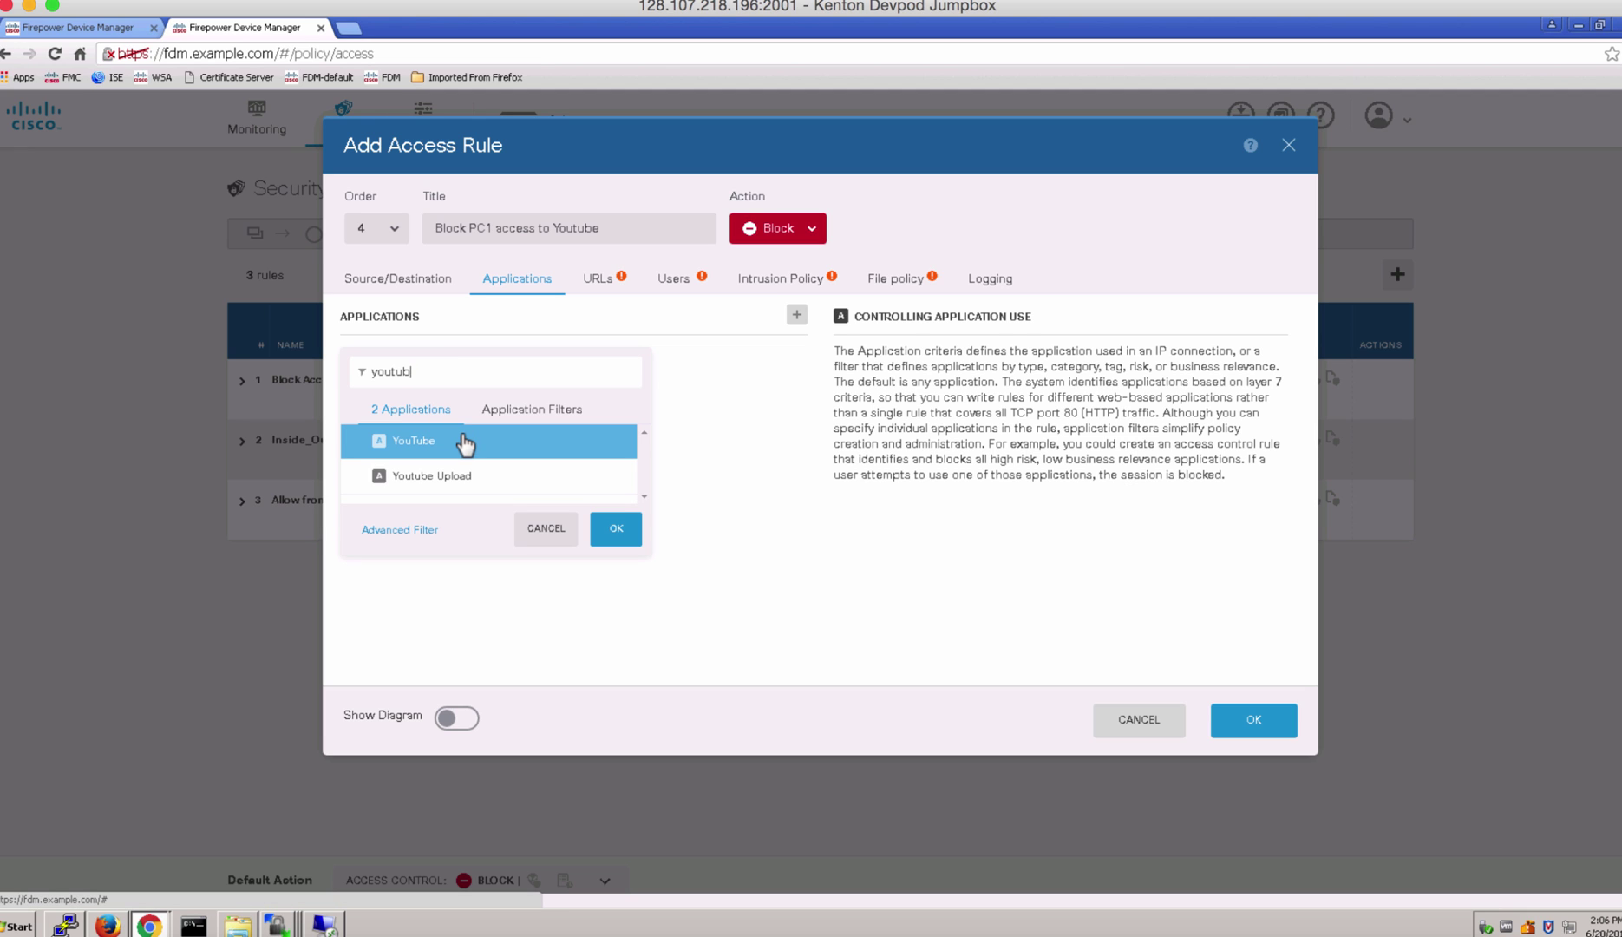
{"action": "left_click", "coordinate": [616, 529]}
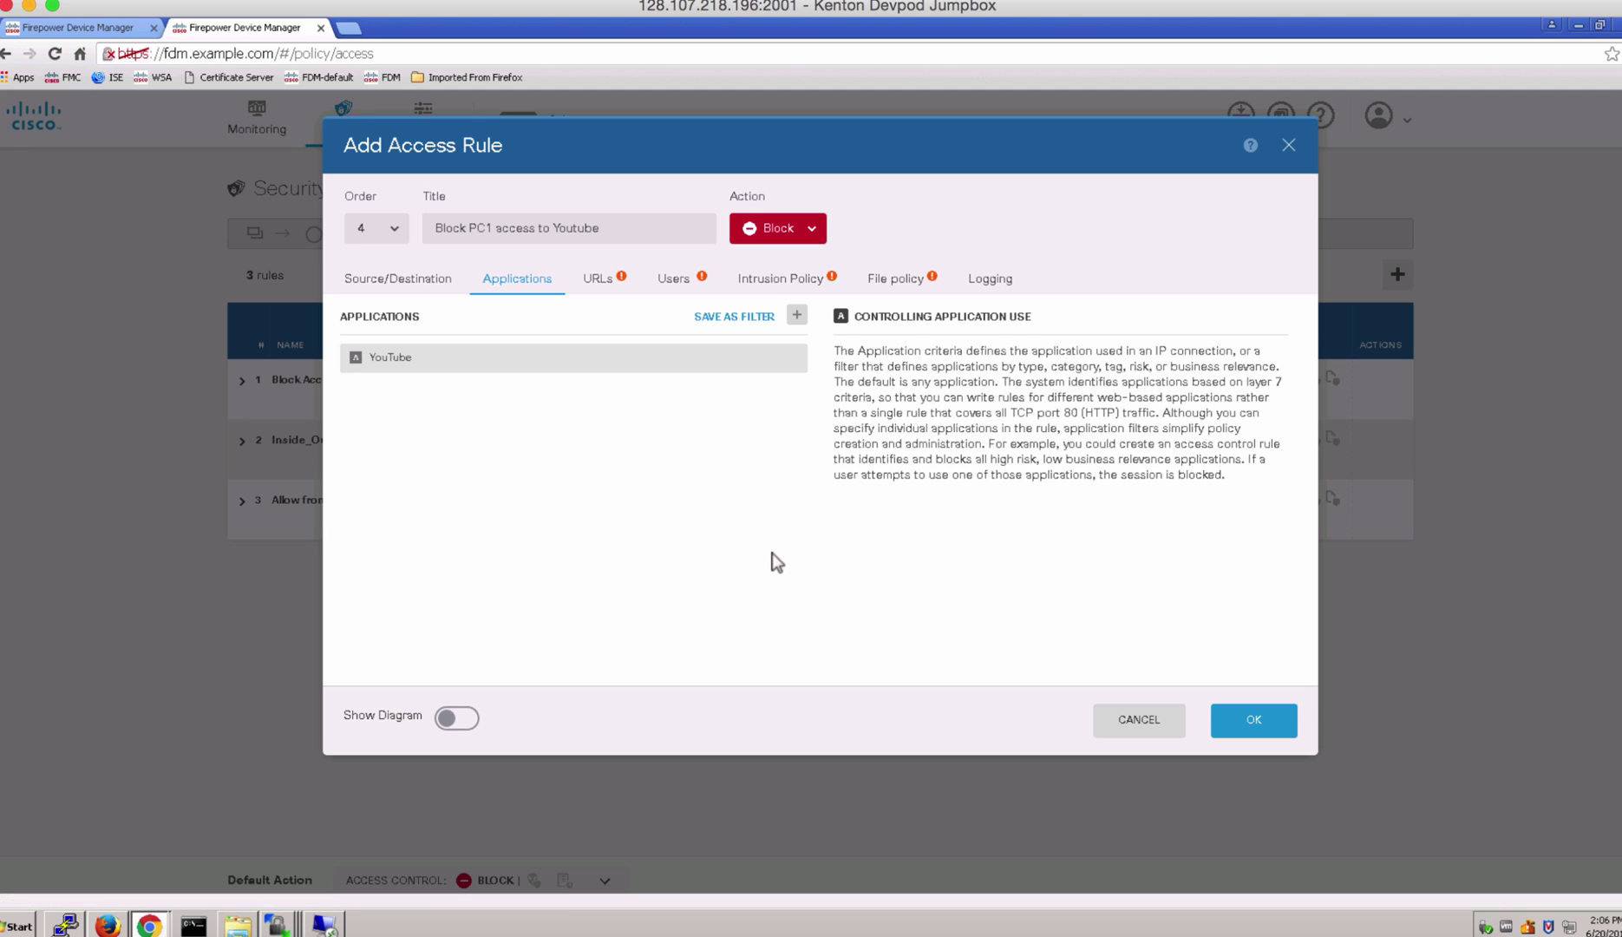
- Log connections at beginning and end, show the diagram, and save the Block PC1 access to Youtube rule
{"action": "left_click", "coordinate": [1002, 284]}
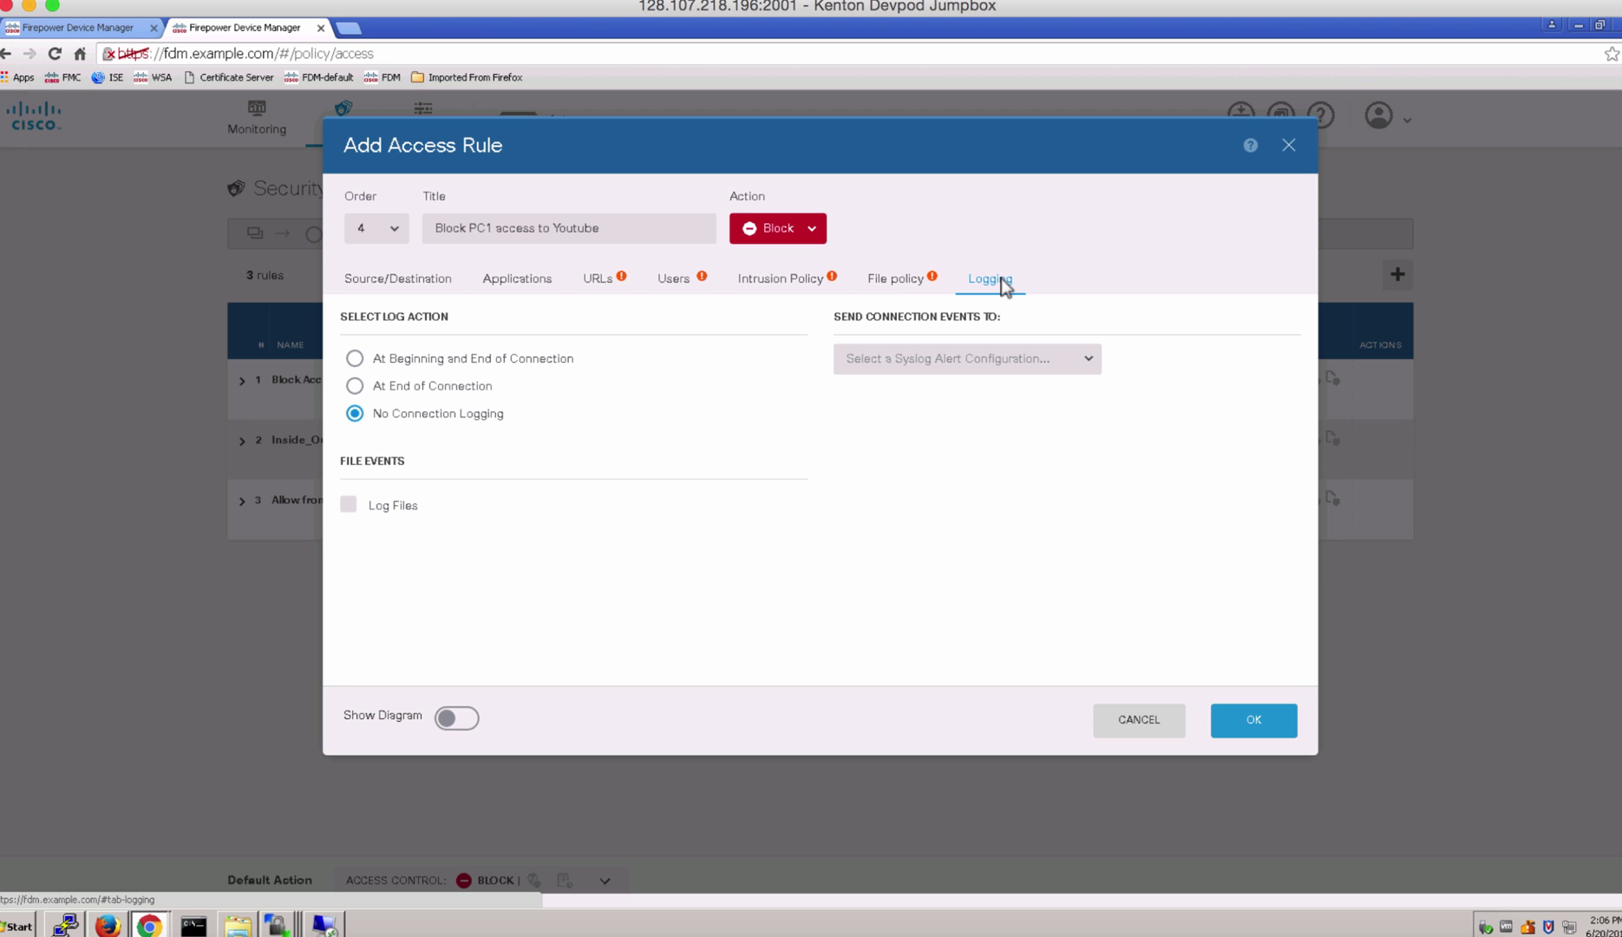
{"action": "left_click", "coordinate": [416, 359]}
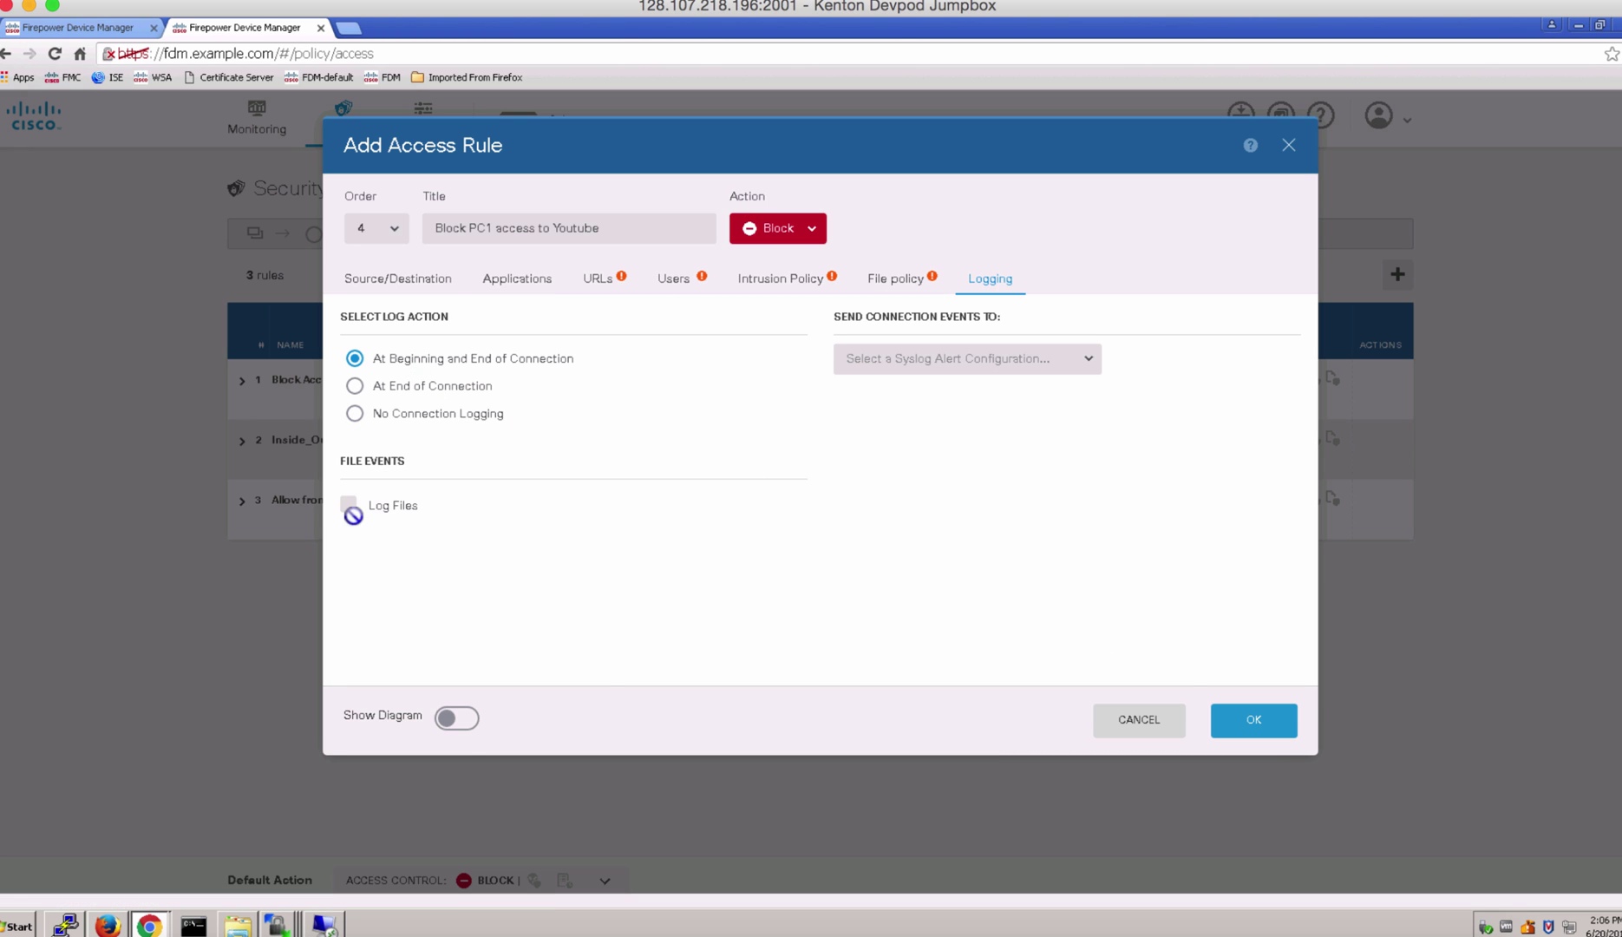
{"action": "left_click", "coordinate": [460, 723]}
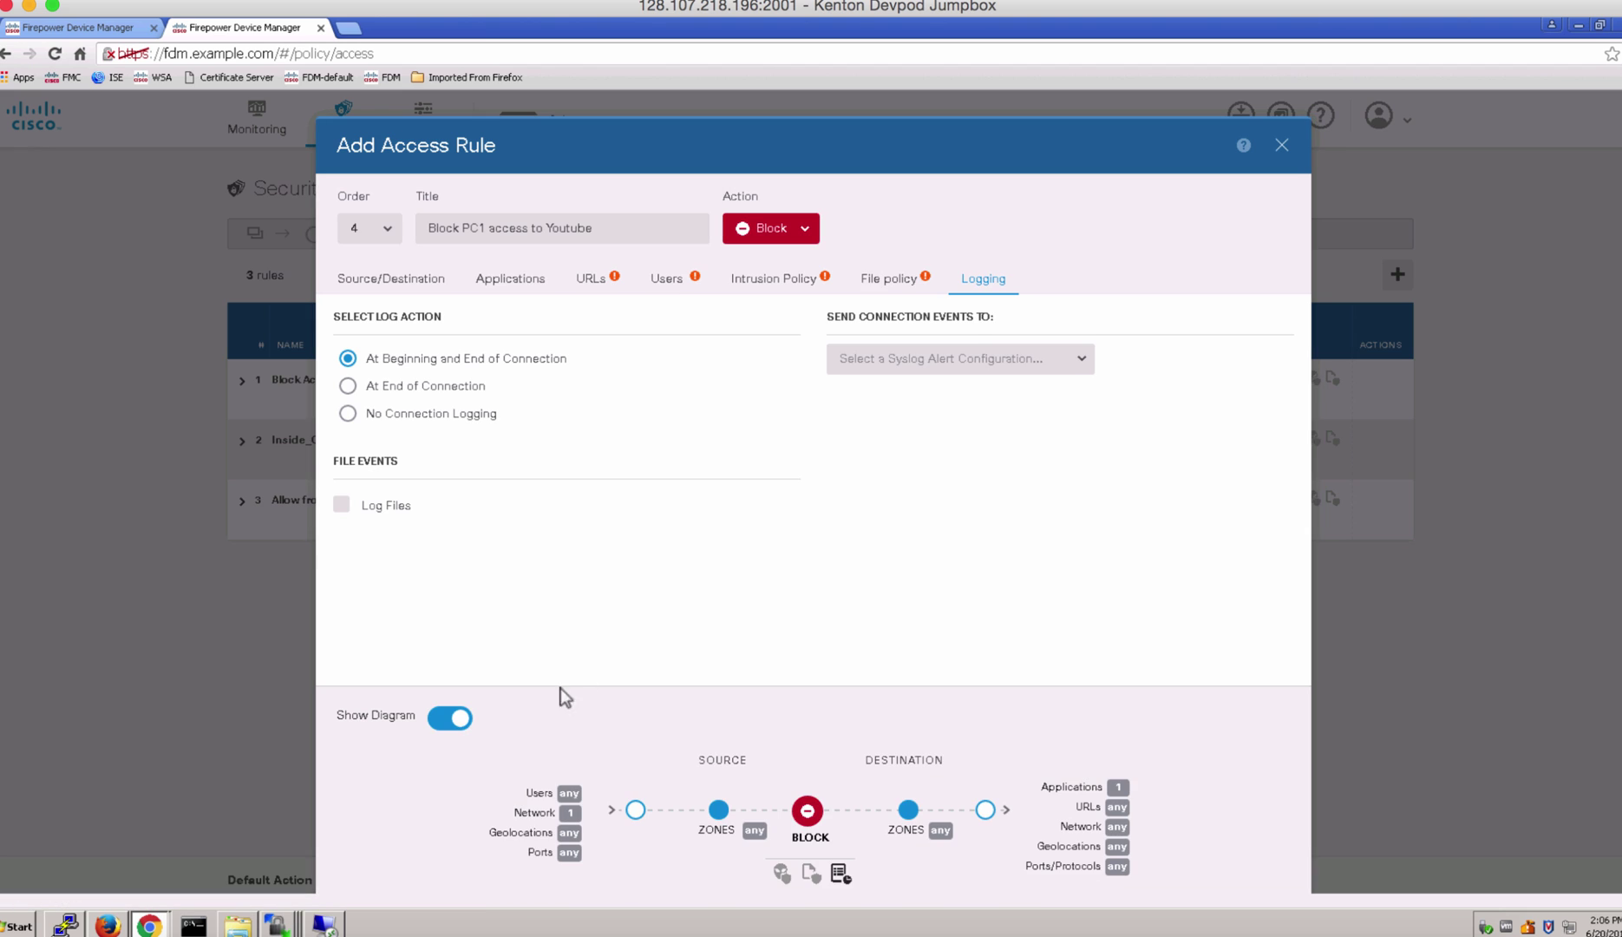
{"action": "scroll", "coordinate": [622, 608], "scroll_direction": "down", "scroll_amount": 2}
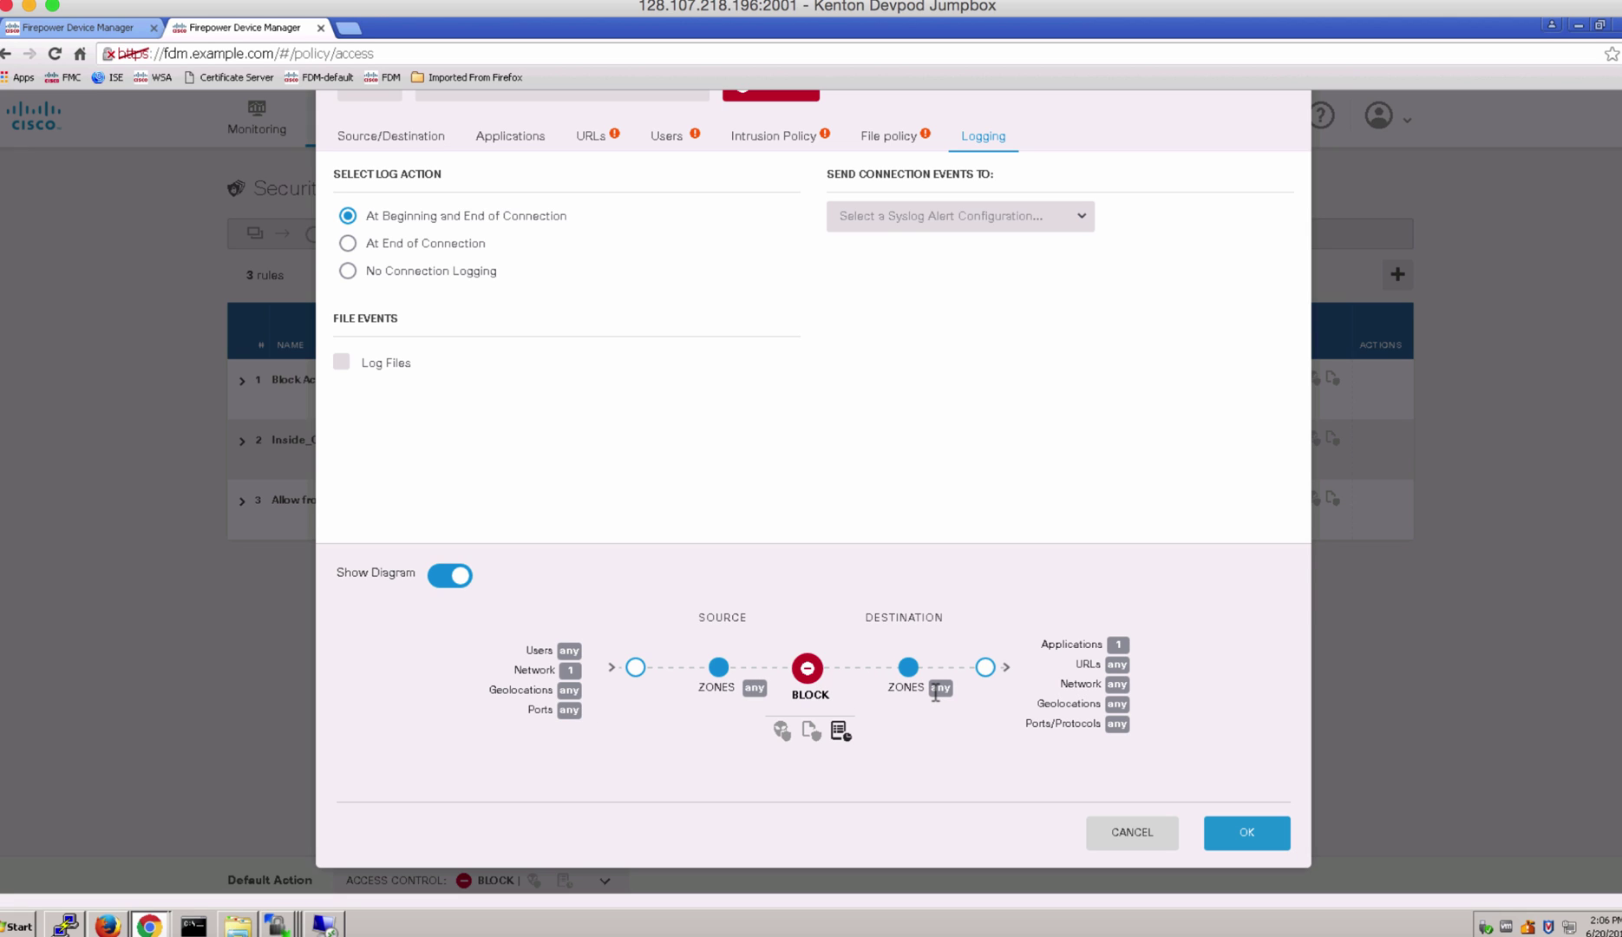
{"action": "left_click", "coordinate": [1258, 835]}
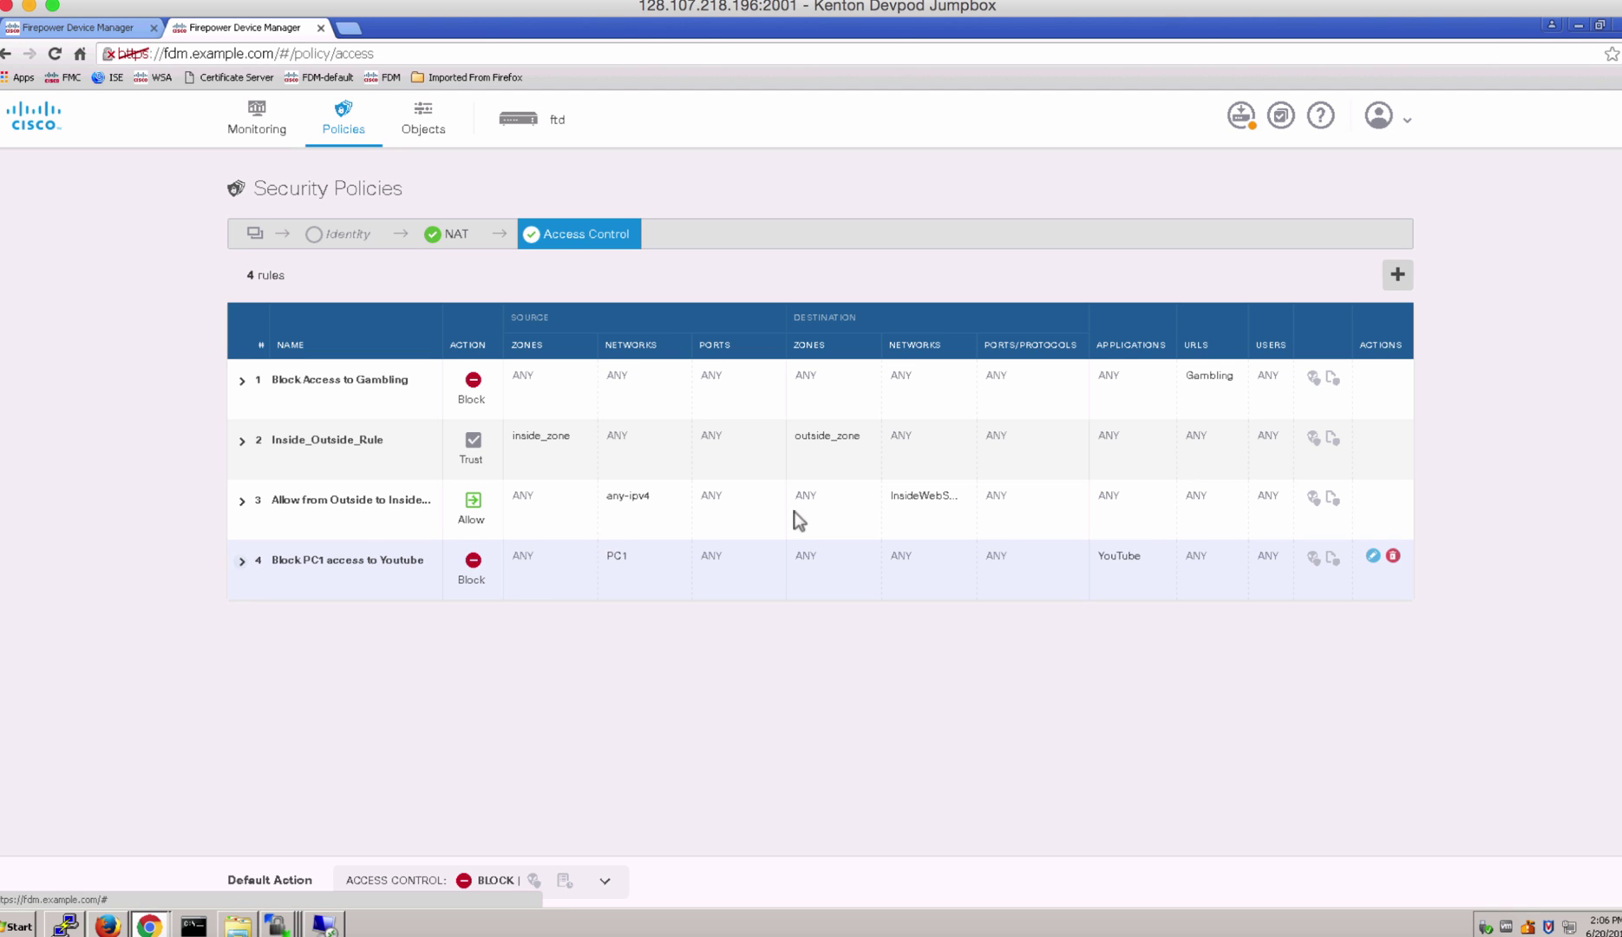
- Move the Block PC1 access to Youtube rule to order position 1
{"action": "left_click", "coordinate": [1375, 555]}
{"action": "left_click", "coordinate": [389, 228]}
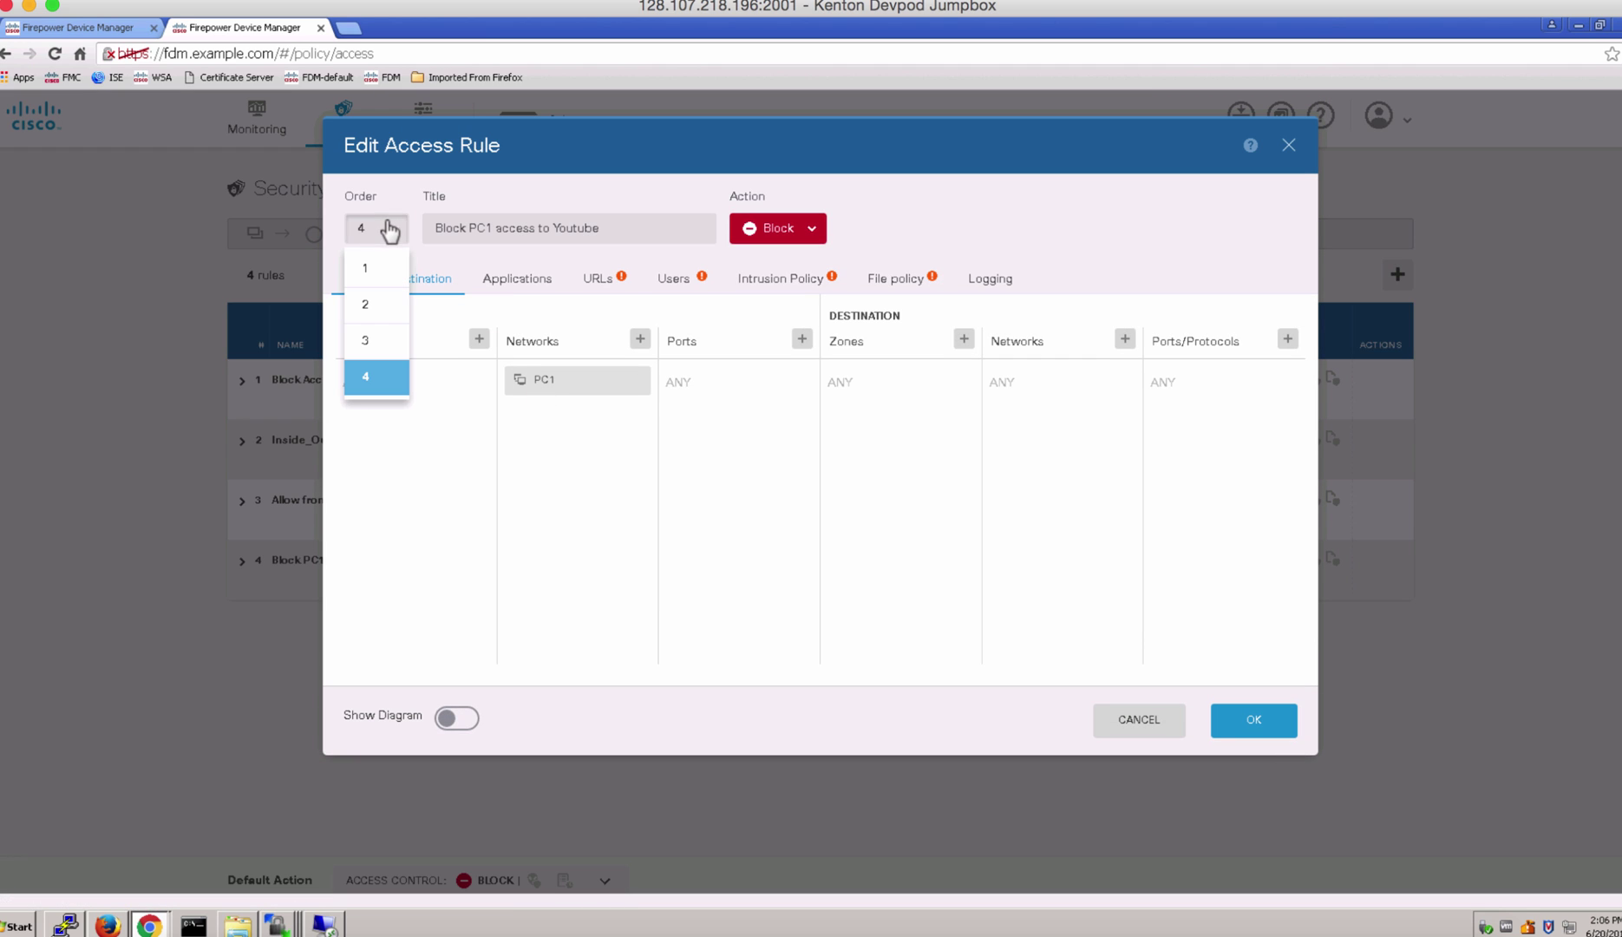
{"action": "left_click", "coordinate": [377, 270]}
{"action": "left_click", "coordinate": [1279, 729]}
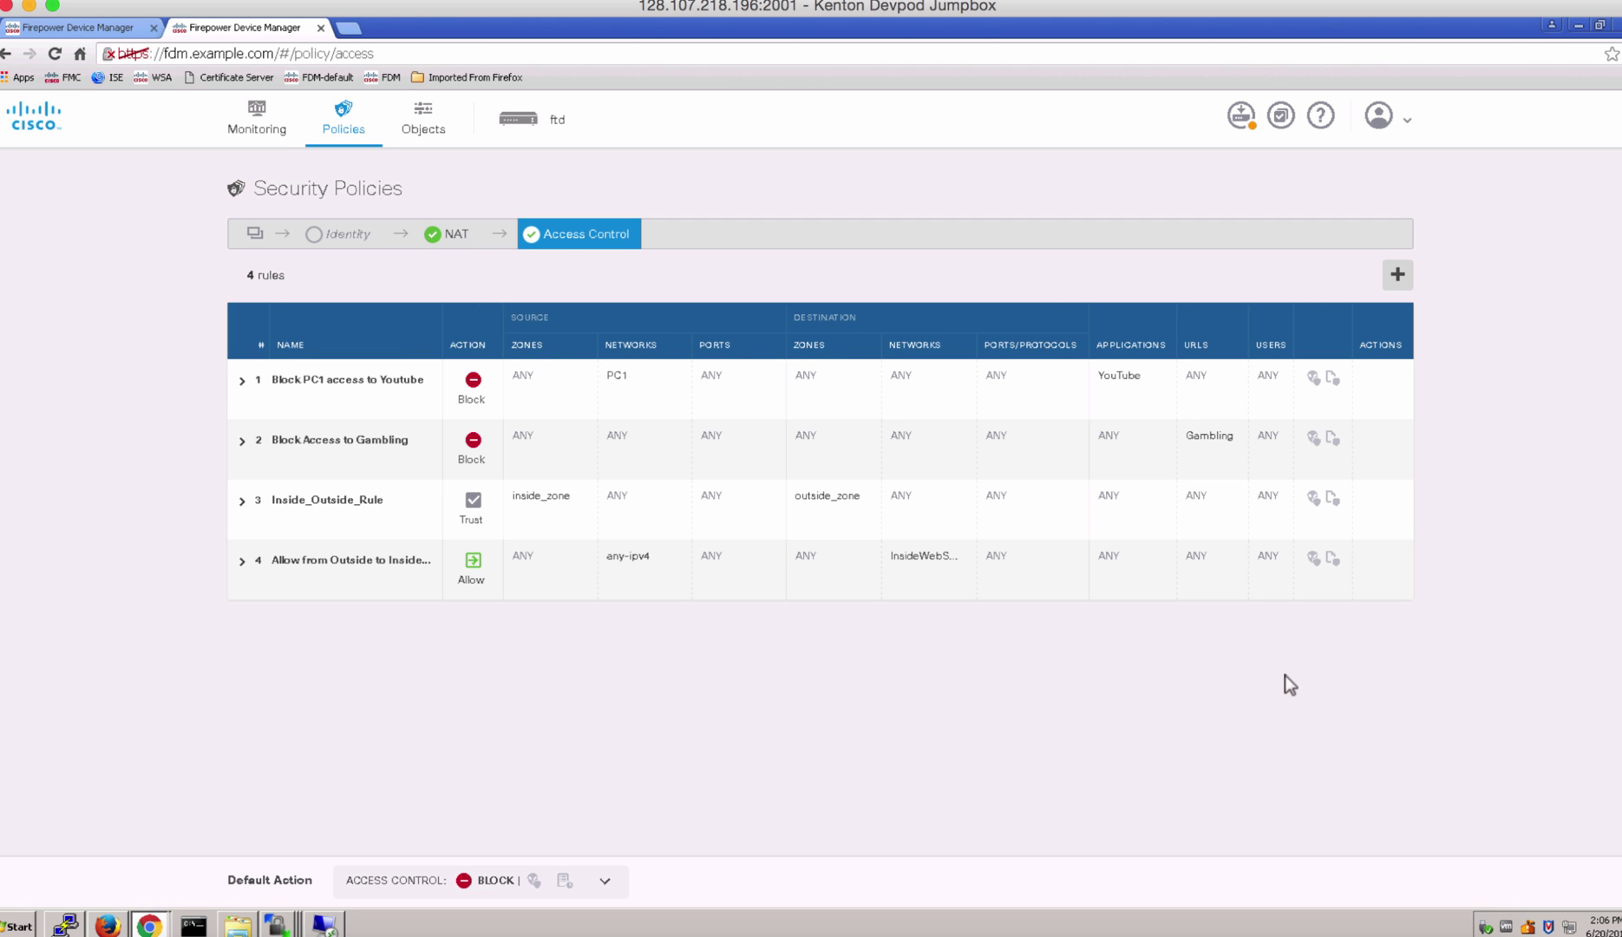
- Deploy the pending policy changes to the device
{"action": "mouse_move", "coordinate": [1363, 445]}
{"action": "left_click", "coordinate": [1240, 120]}
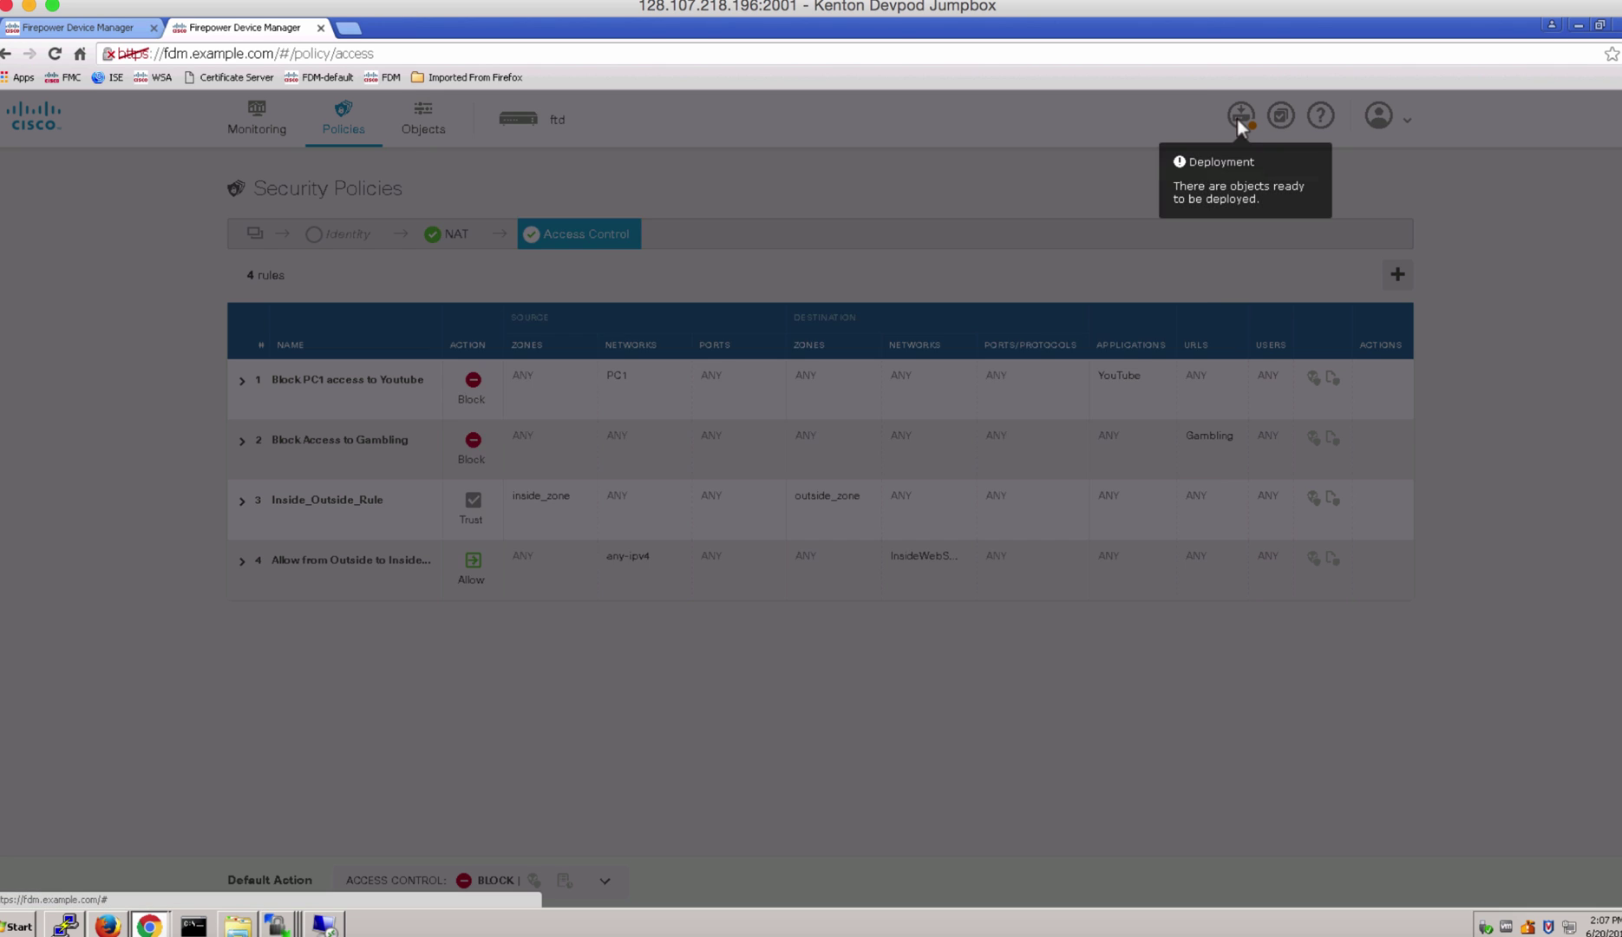
{"action": "left_click", "coordinate": [576, 218]}
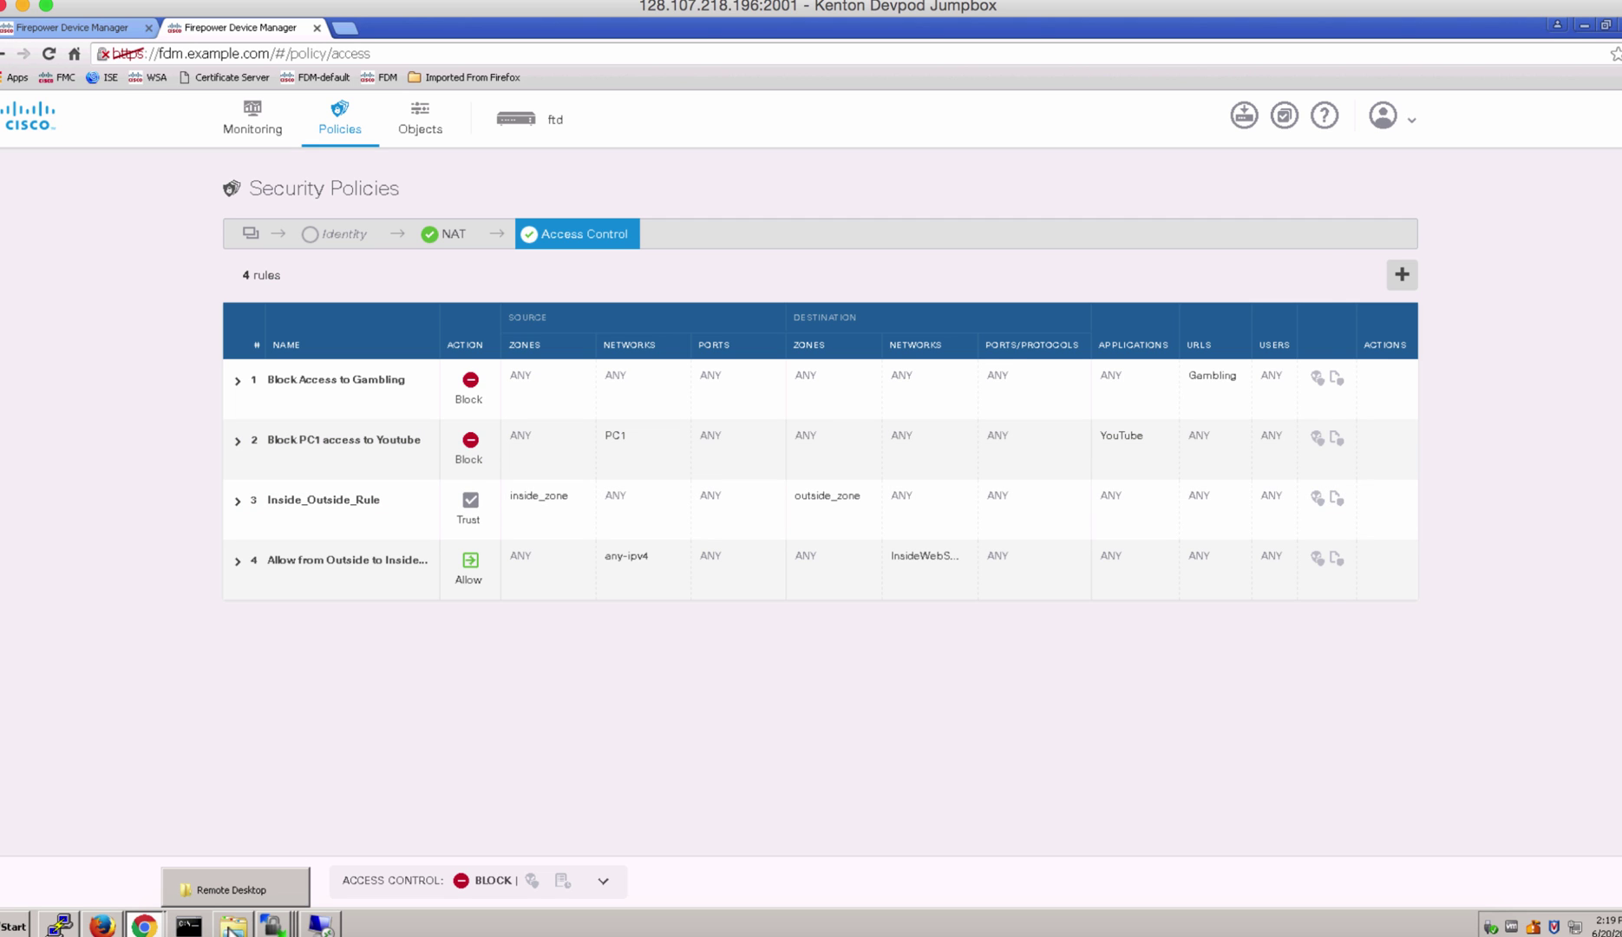
- Connect to PC1 over Remote Desktop, accepting the certificate, and launch Firefox
{"action": "left_click", "coordinate": [235, 887]}
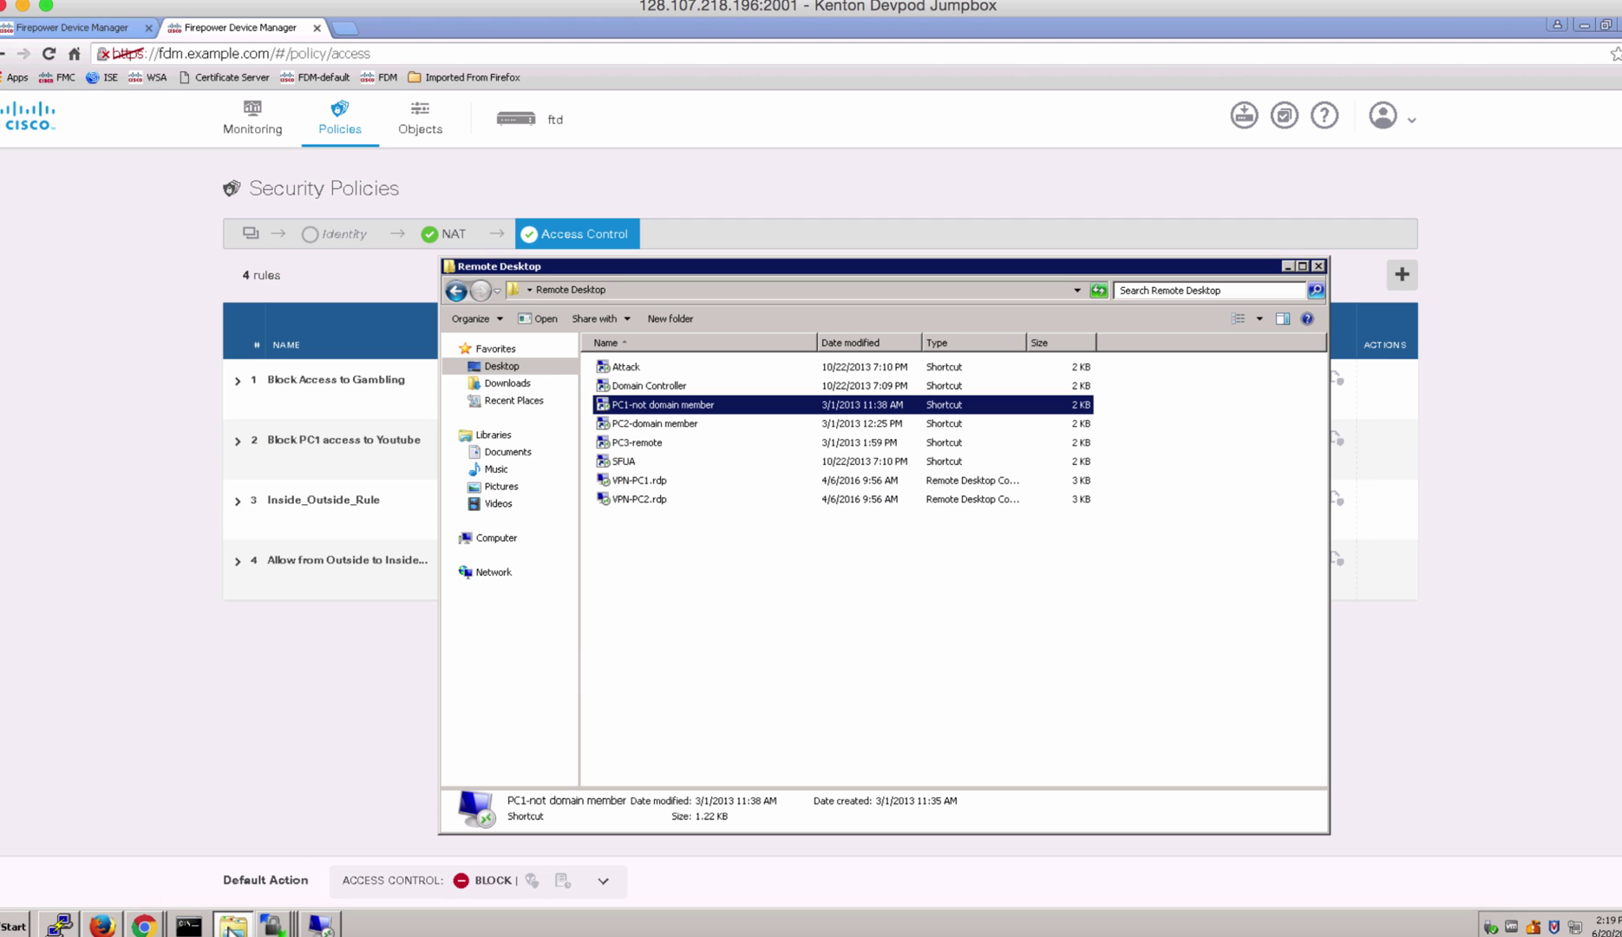
{"action": "double_click", "coordinate": [678, 412]}
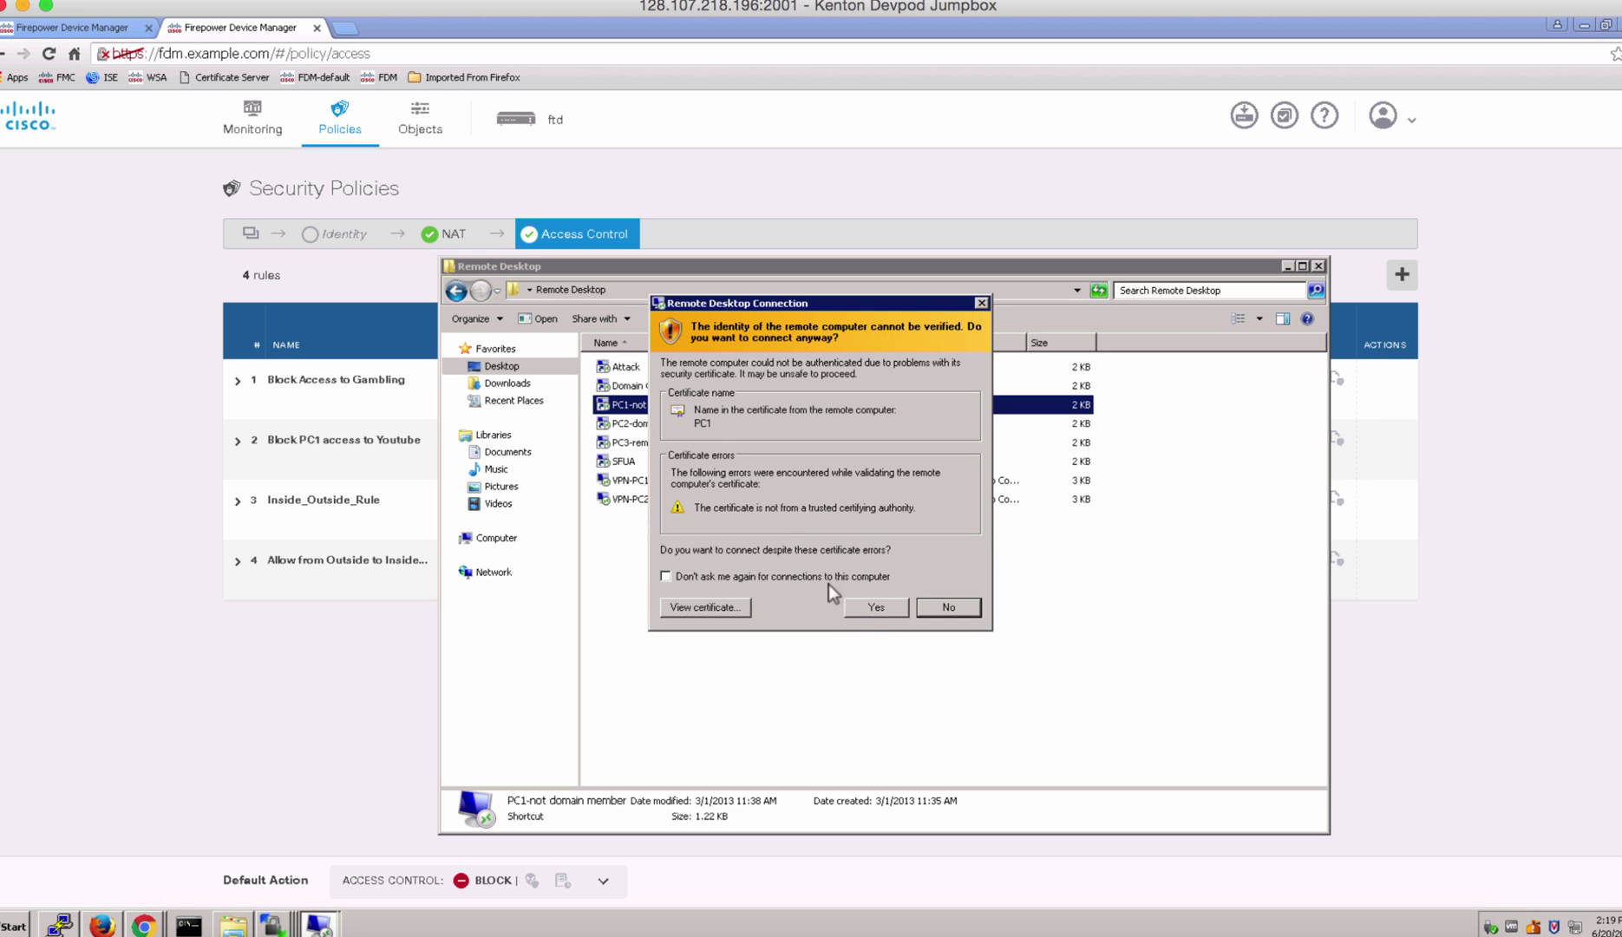
{"action": "left_click", "coordinate": [873, 608]}
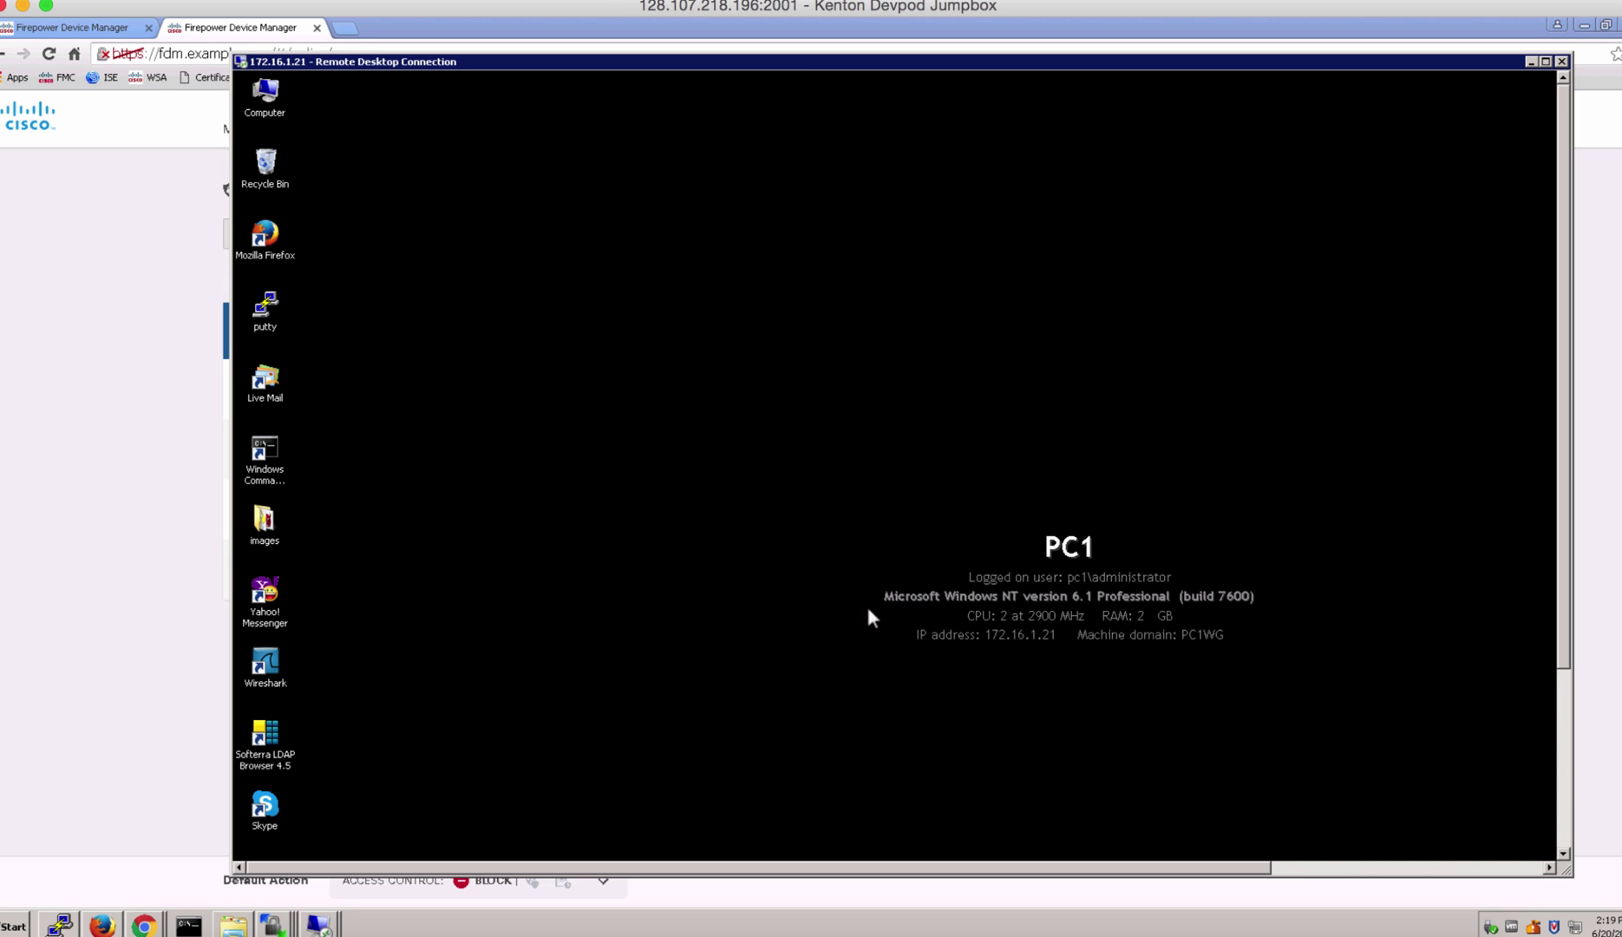
{"action": "double_click", "coordinate": [266, 234]}
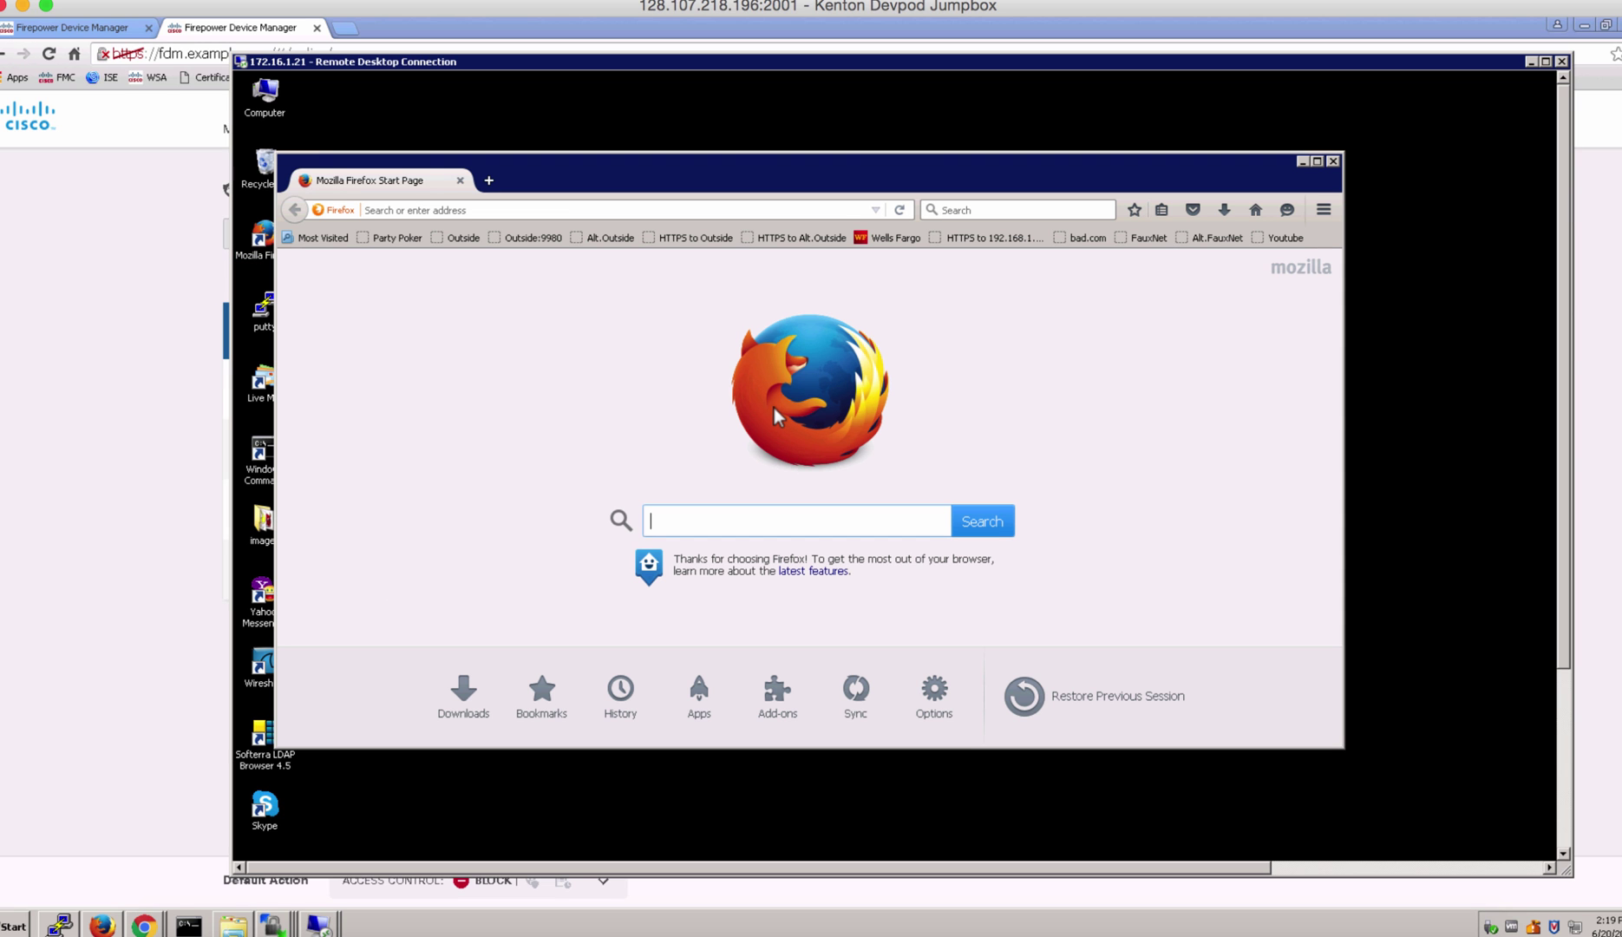
- Load partypoker.com and YouTube in separate tabs and confirm both show Access Denied
{"action": "left_click", "coordinate": [388, 232]}
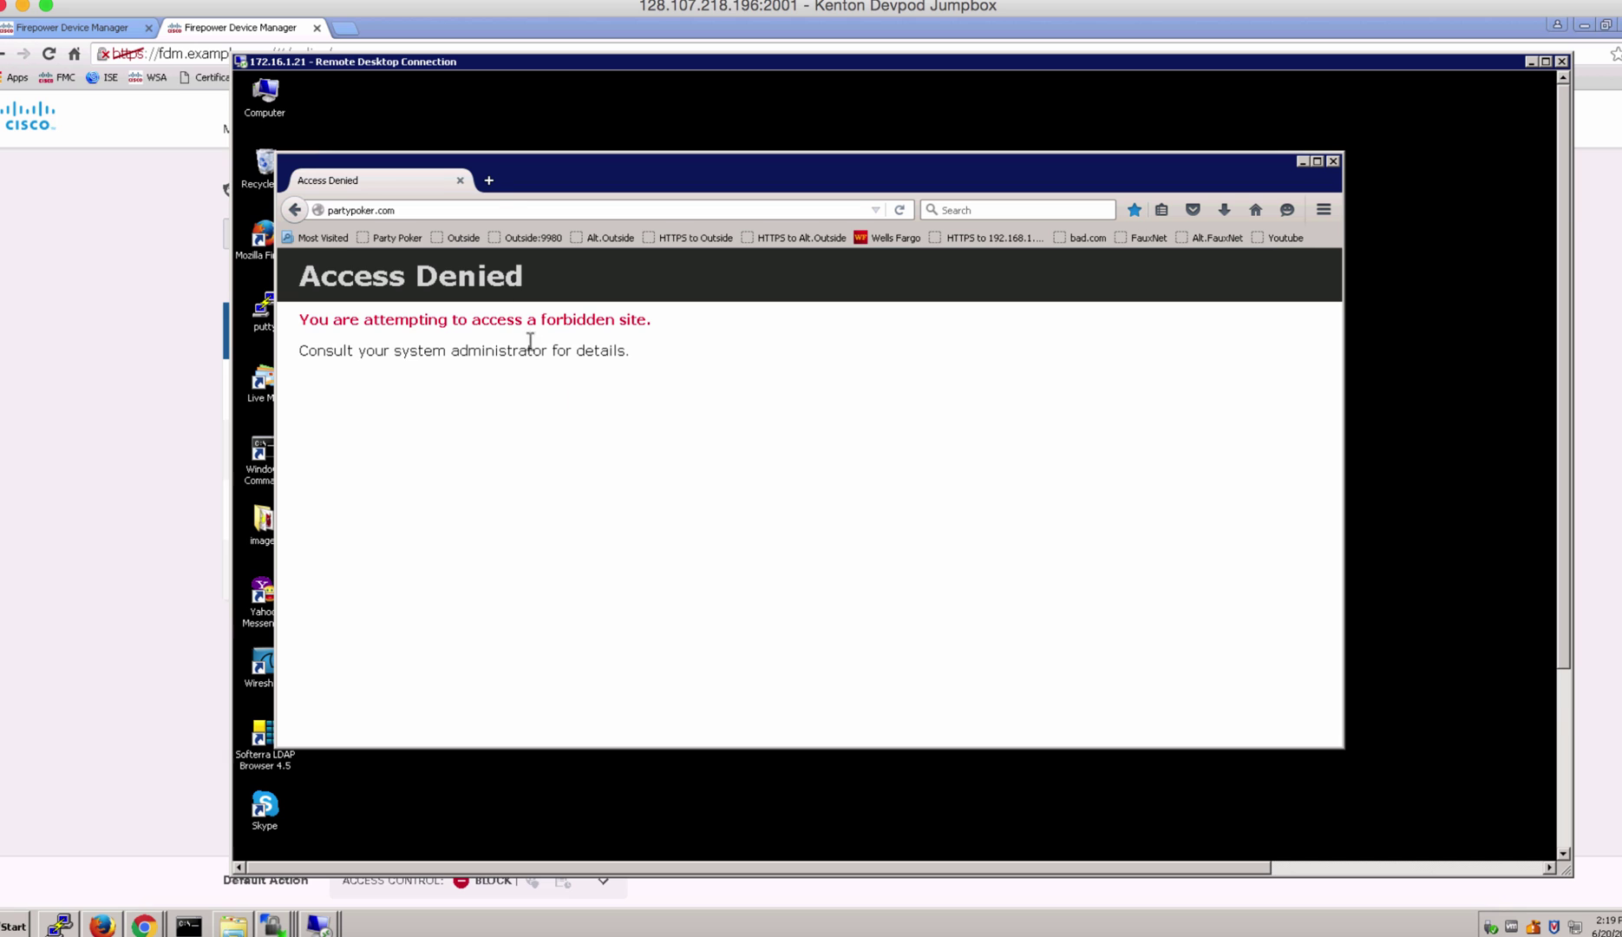
{"action": "left_click", "coordinate": [488, 182]}
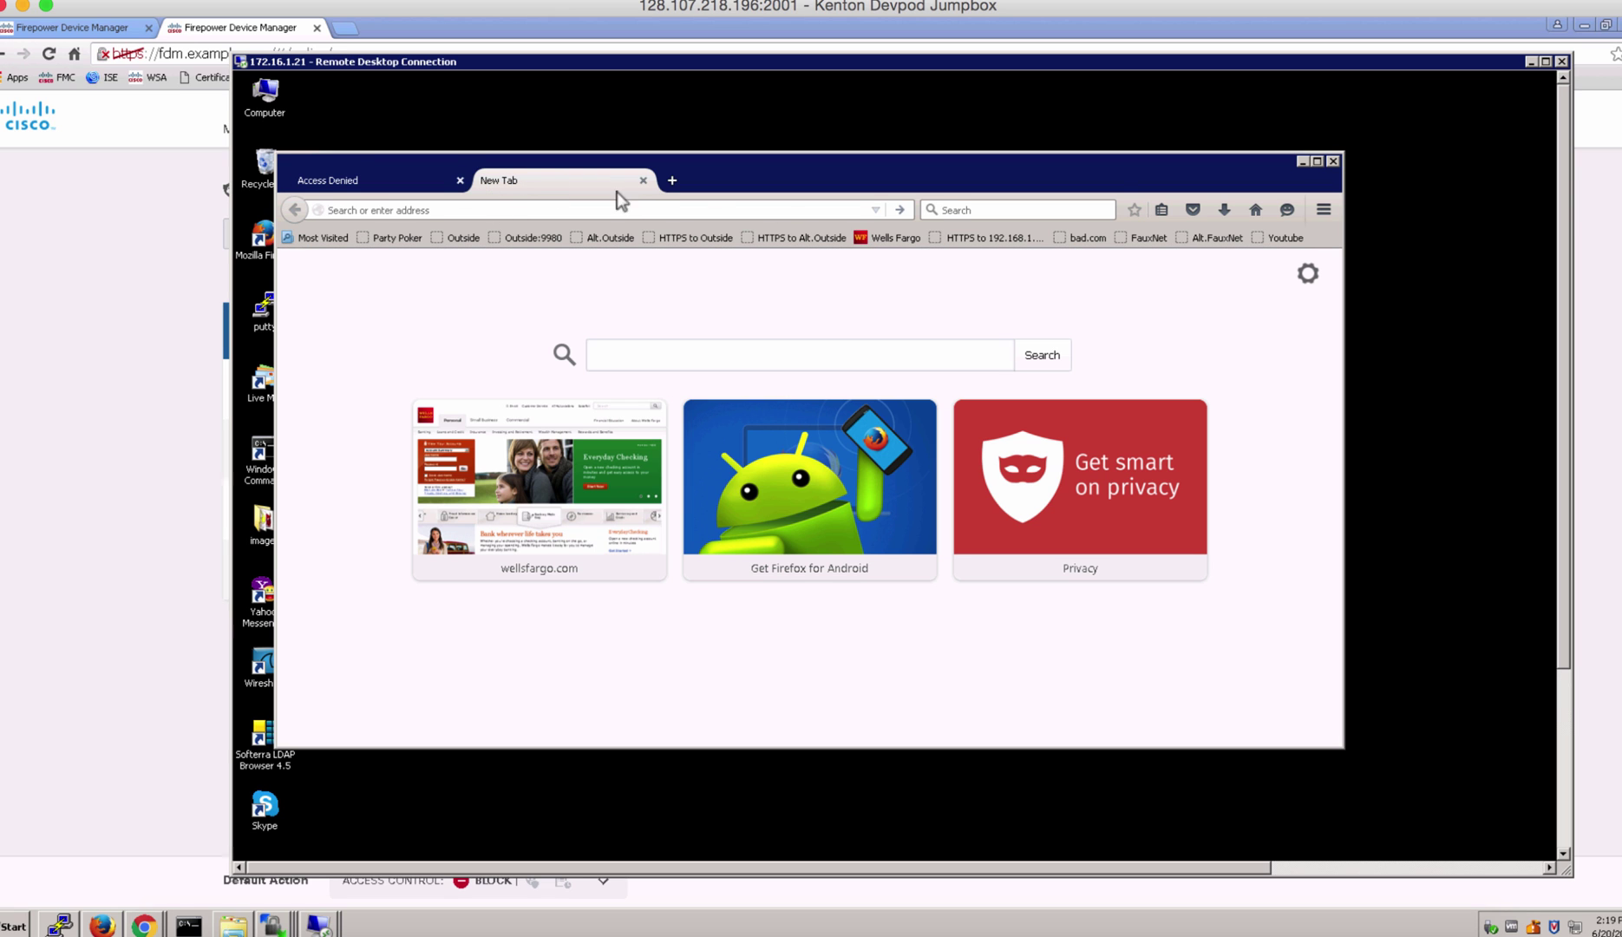
{"action": "left_click", "coordinate": [1285, 240]}
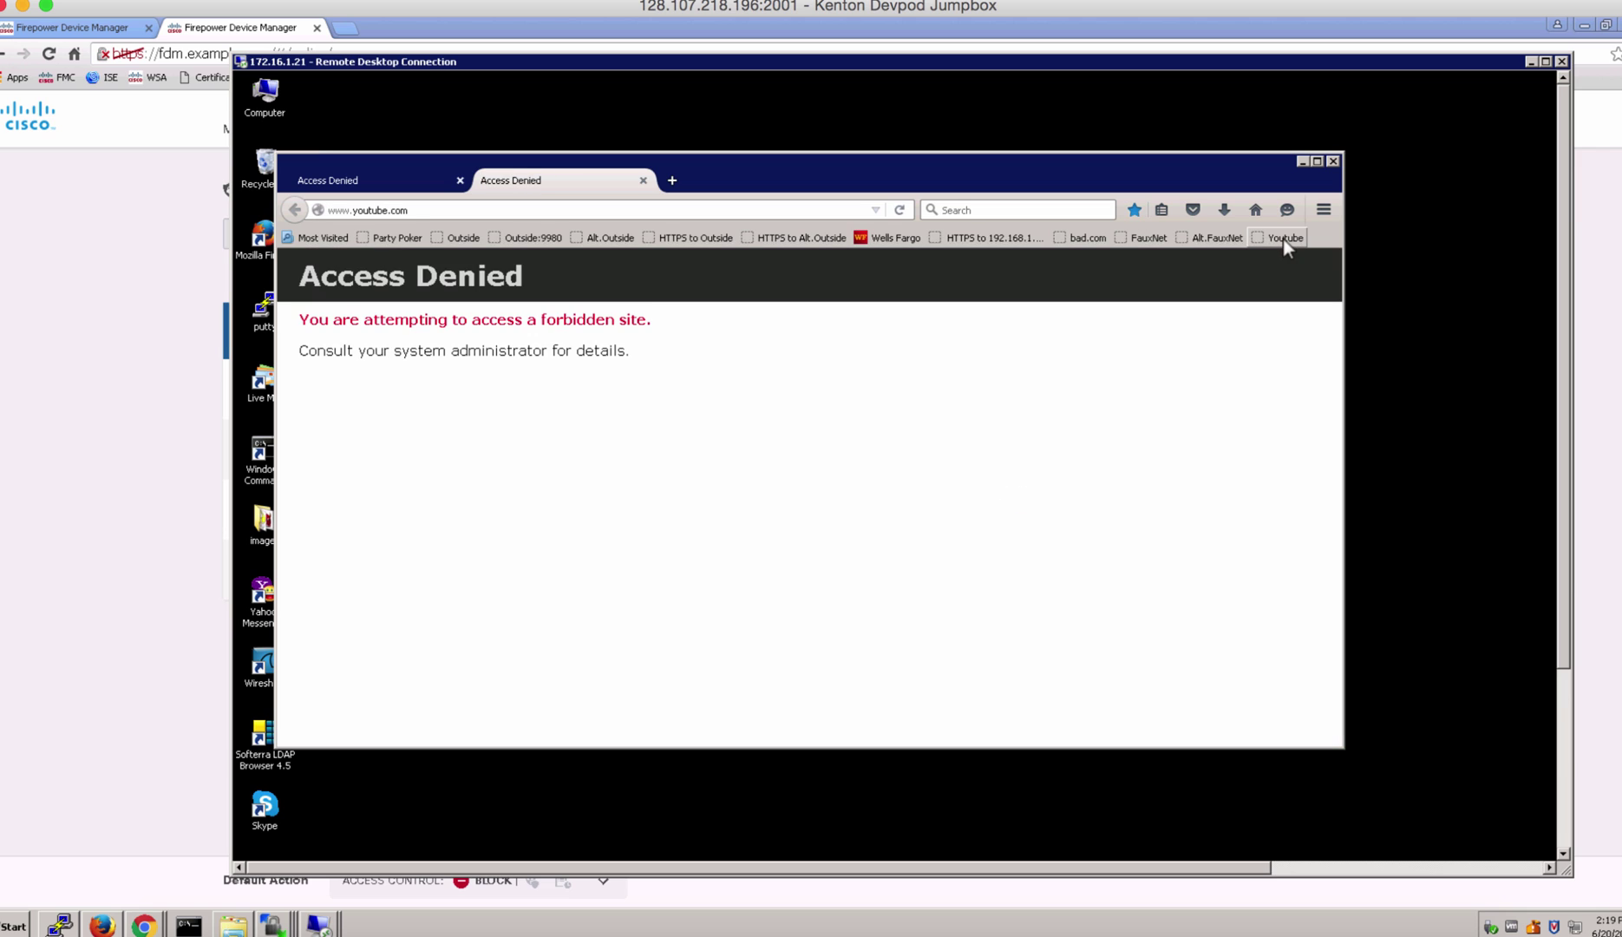
{"action": "left_click", "coordinate": [387, 184]}
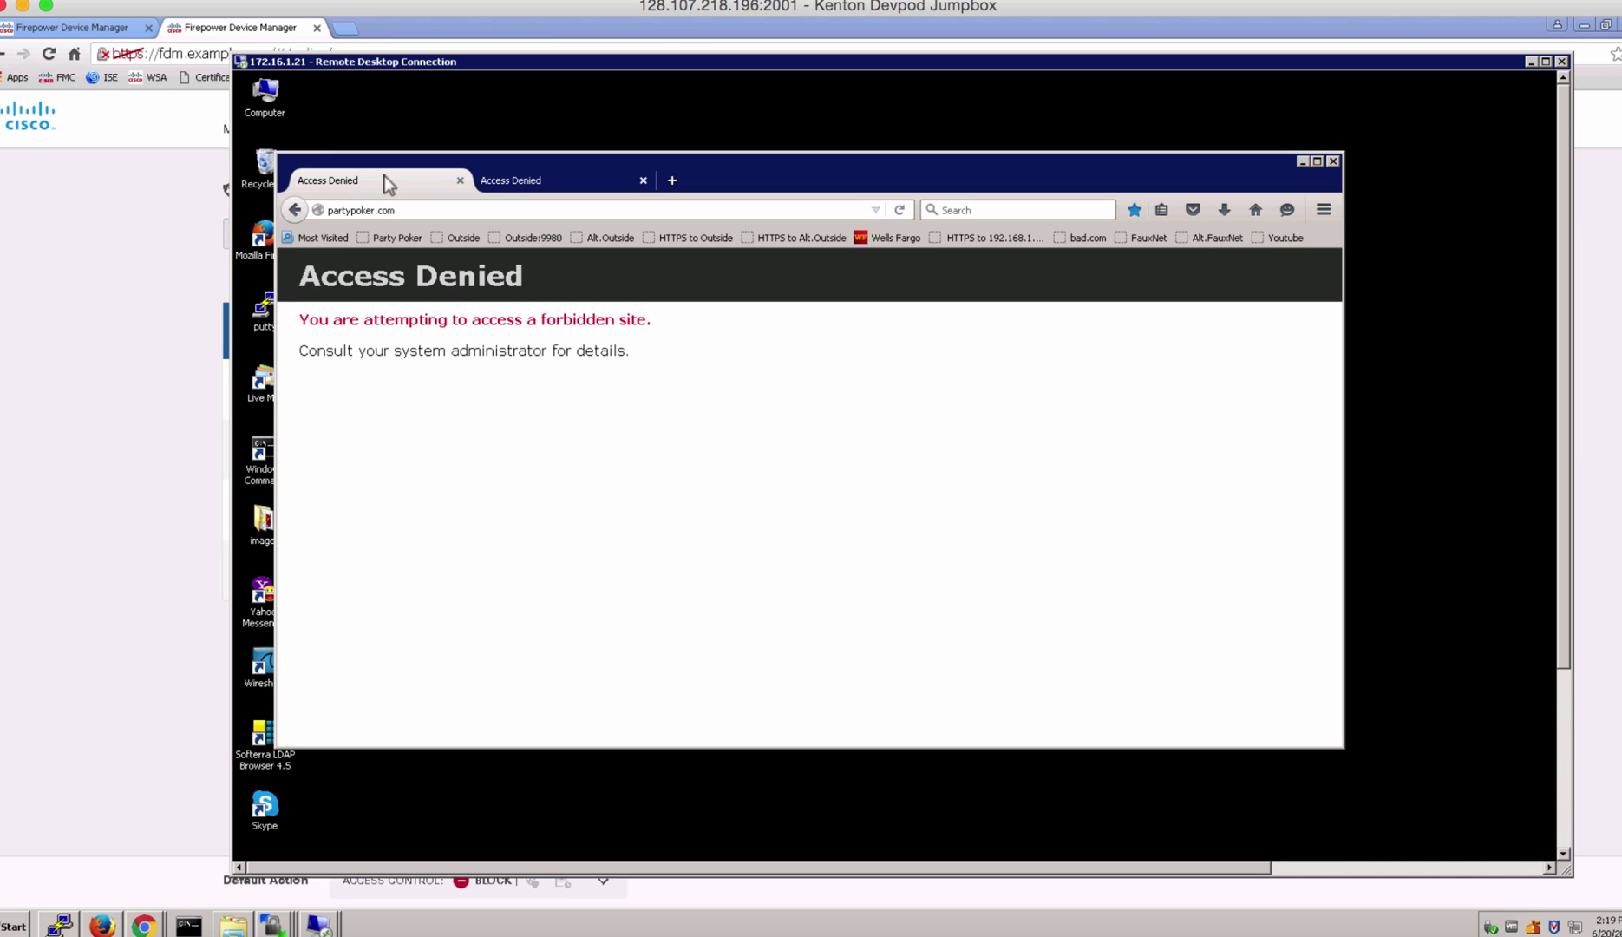
{"action": "left_click", "coordinate": [596, 181]}
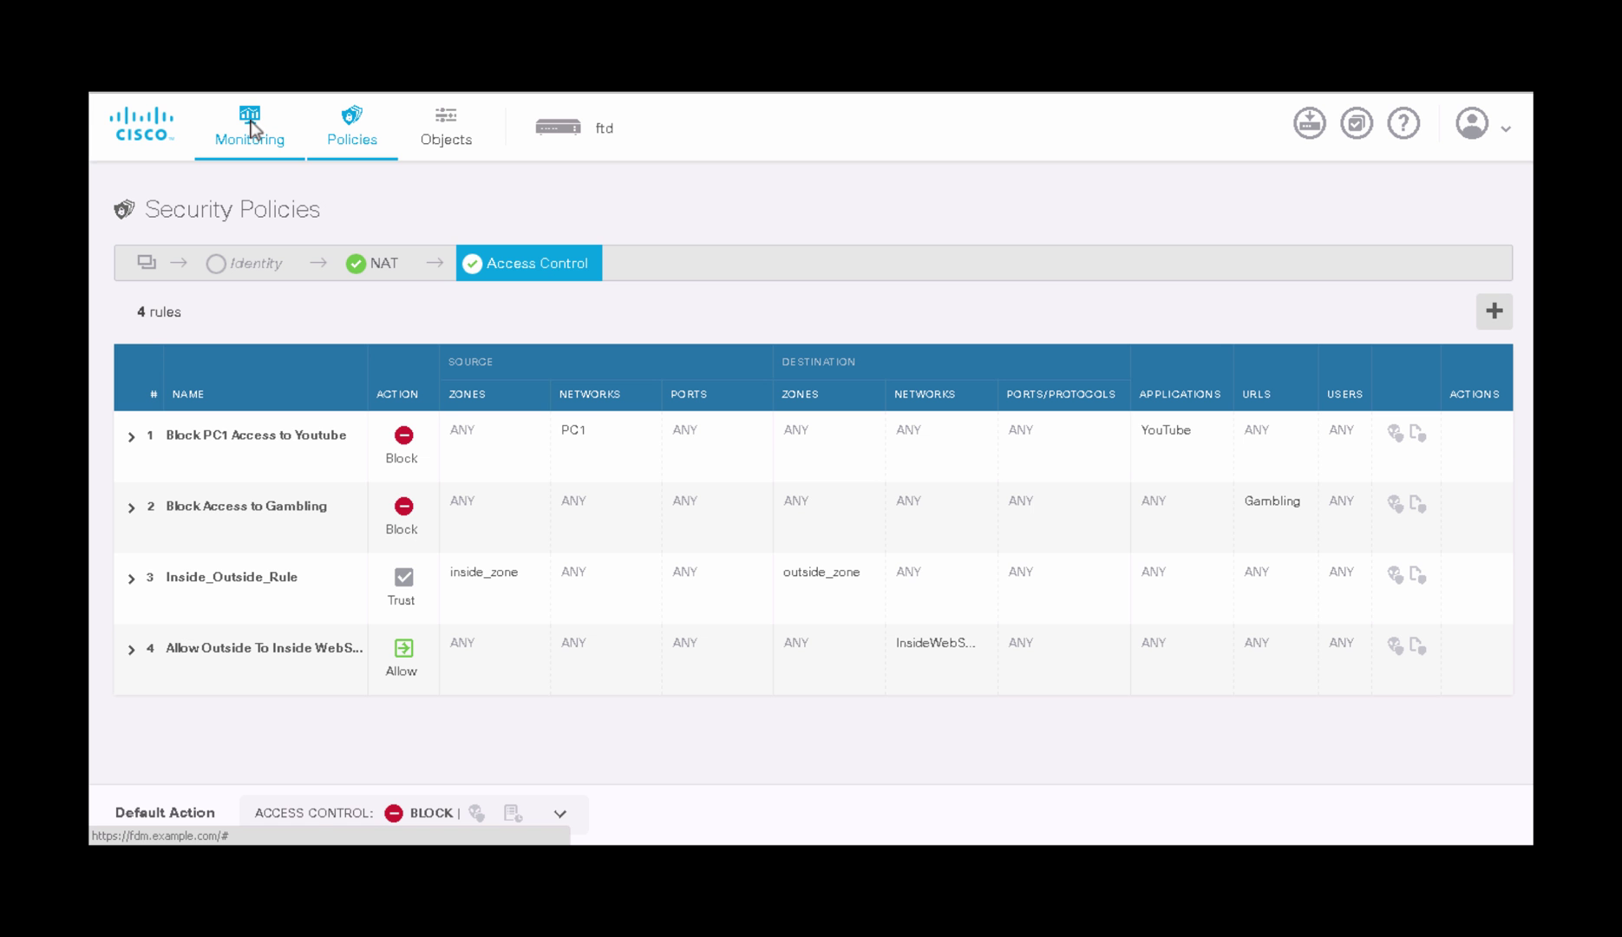
{"action": "left_click", "coordinate": [251, 130]}
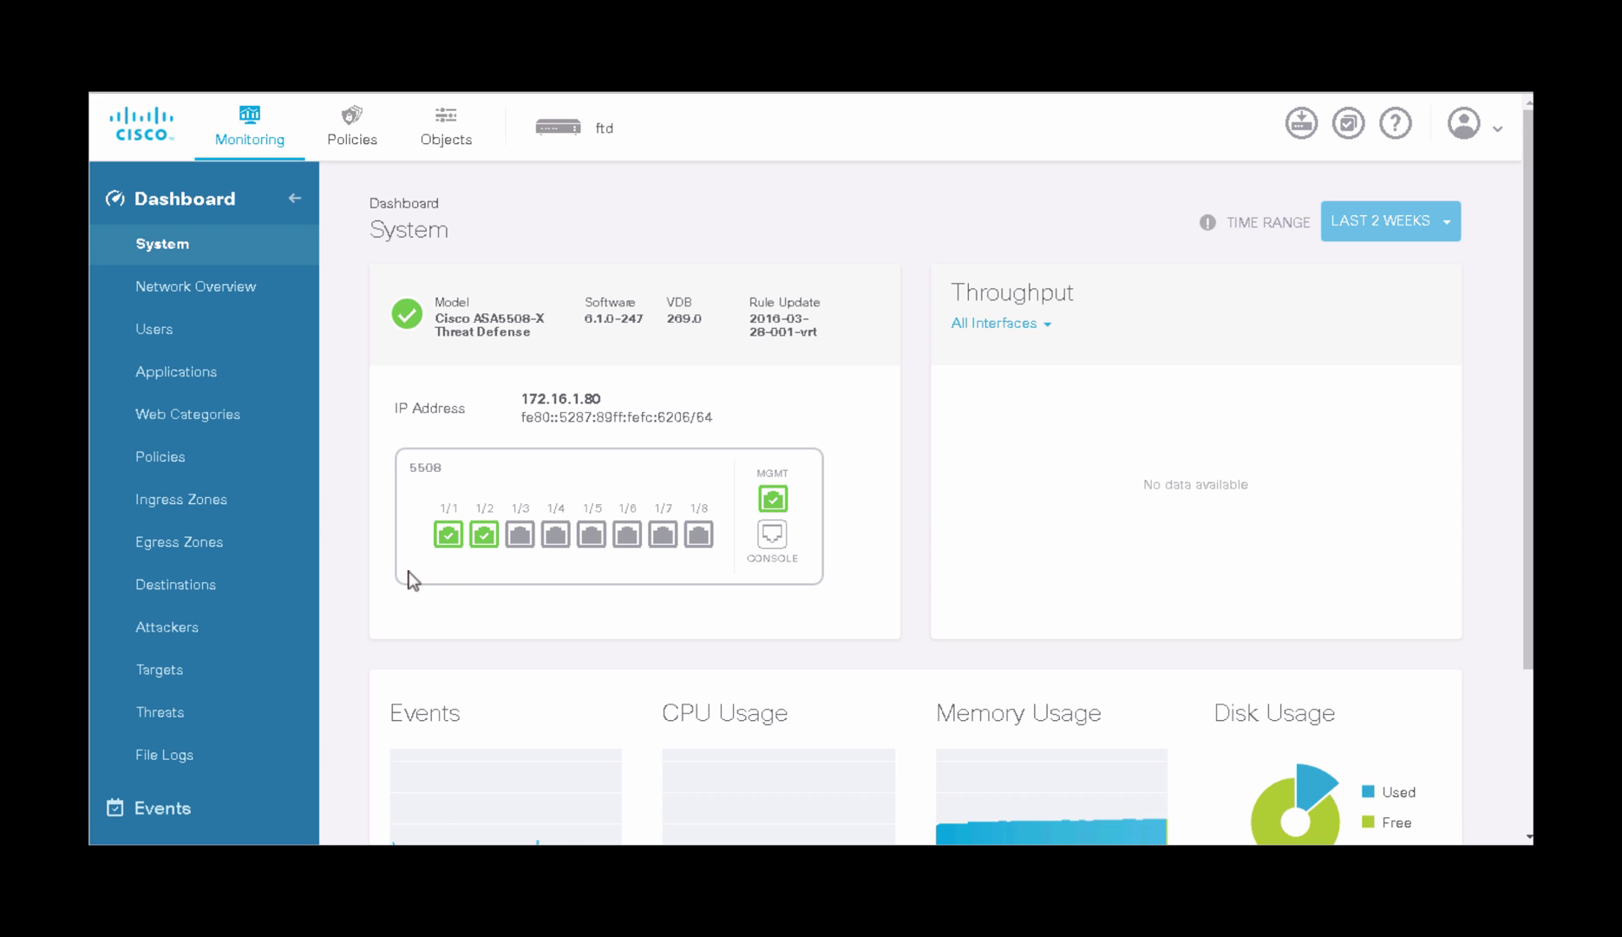
- Review the System dashboard, then view Network Overview hits: Gambling 12, YouTube block 18
{"action": "scroll", "coordinate": [413, 579], "scroll_direction": "down", "scroll_amount": 3}
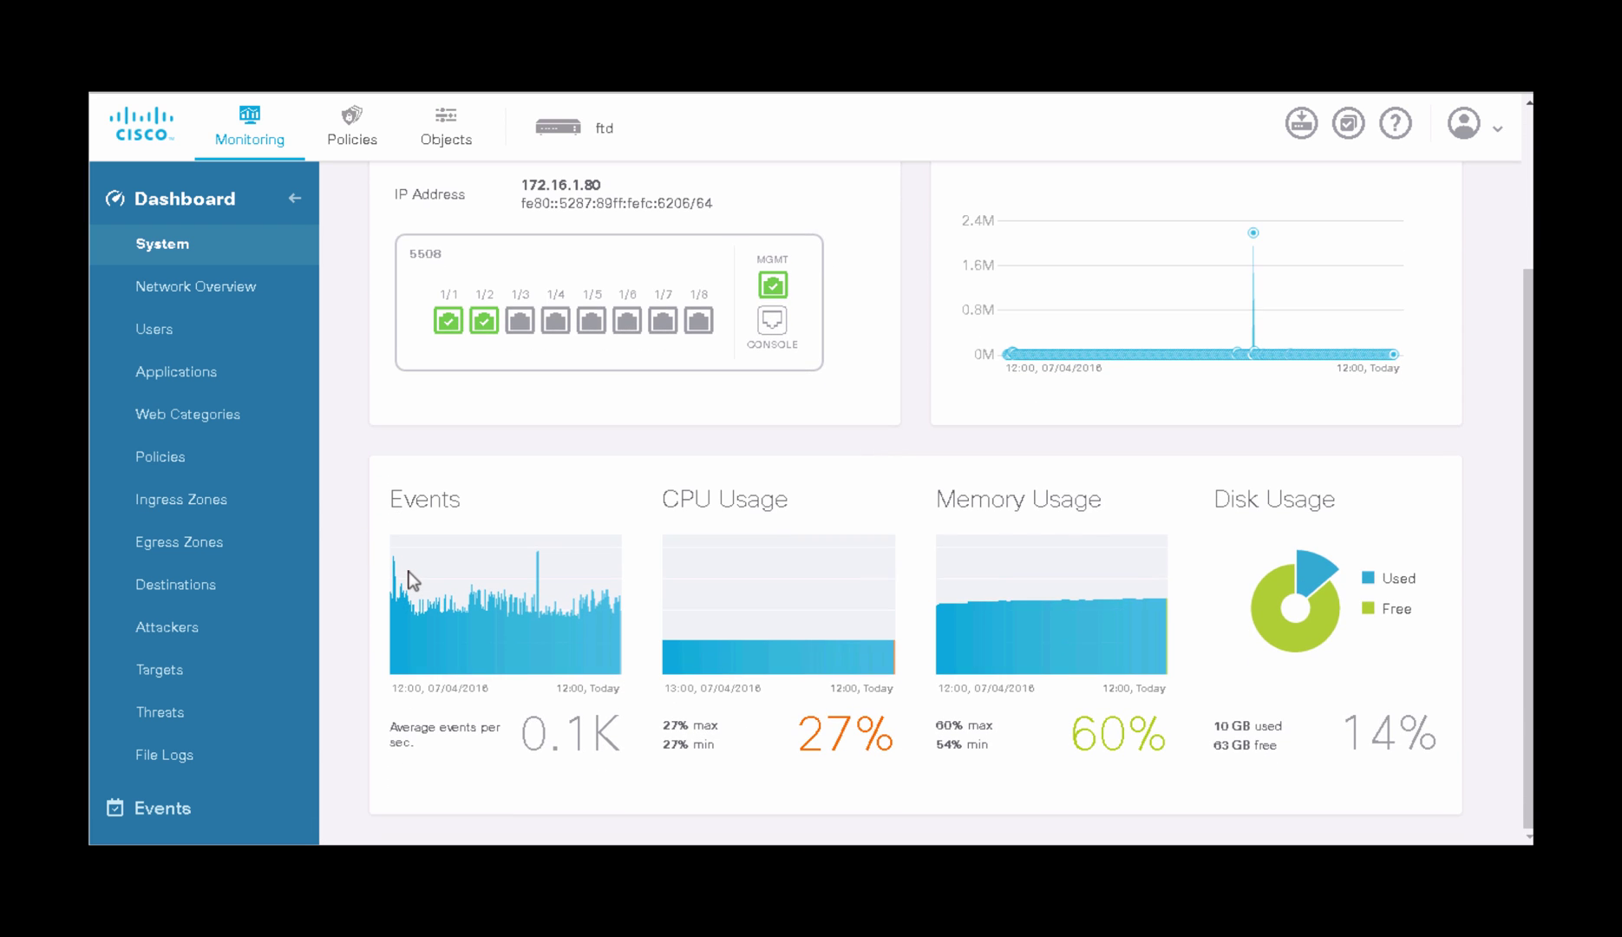
{"action": "scroll", "coordinate": [412, 579], "scroll_direction": "up", "scroll_amount": 3}
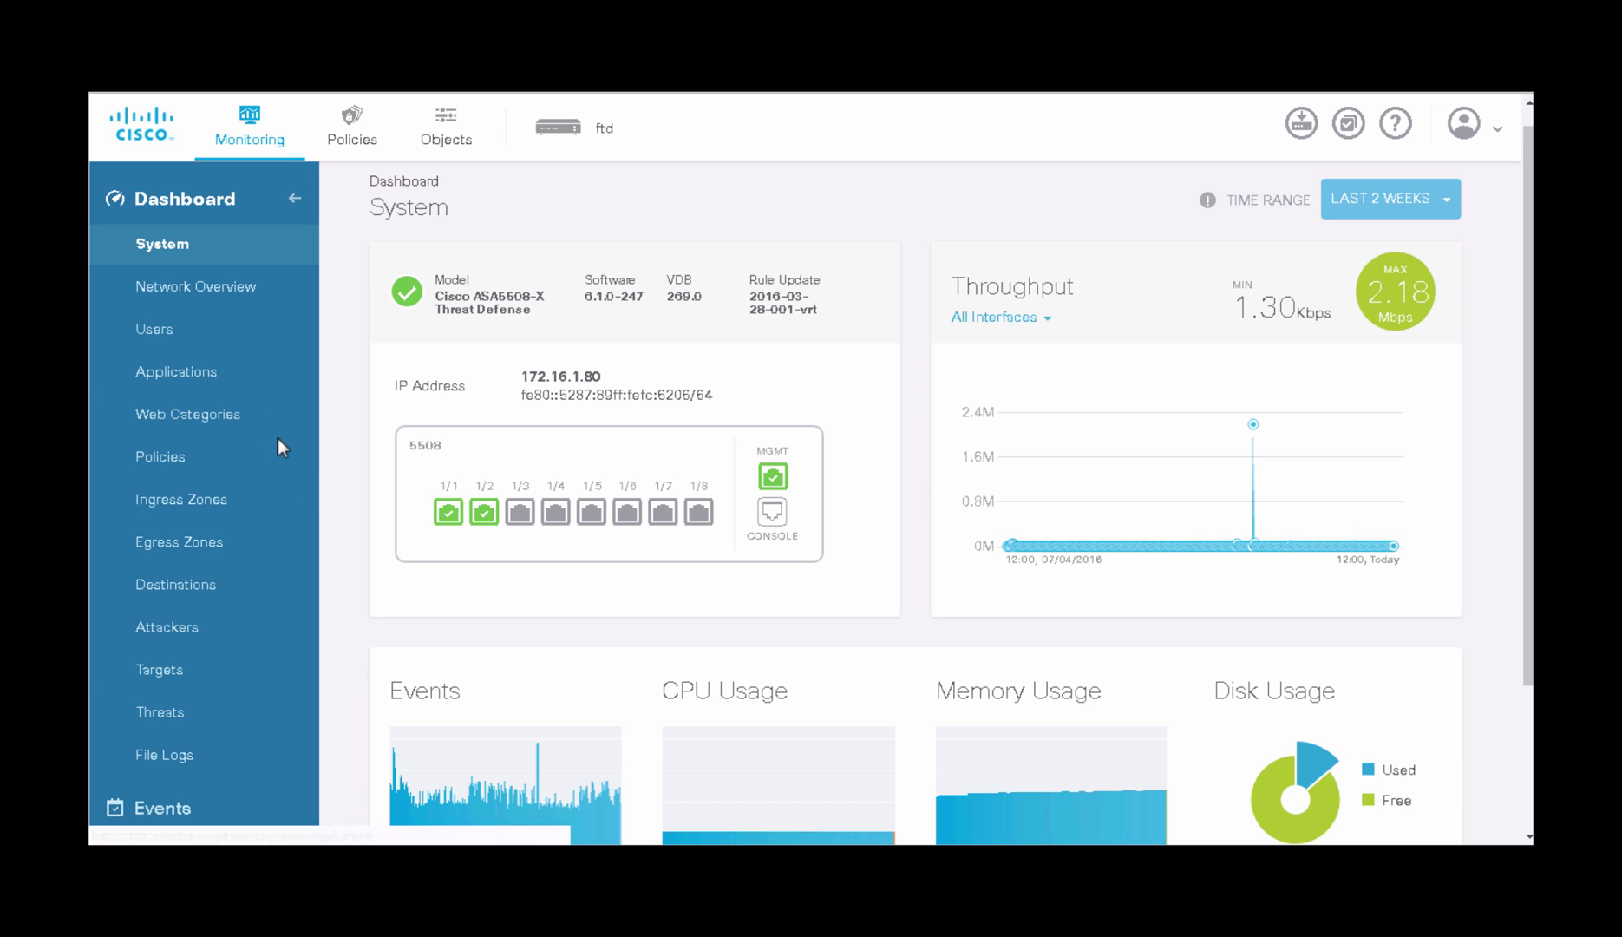
{"action": "left_click", "coordinate": [222, 290]}
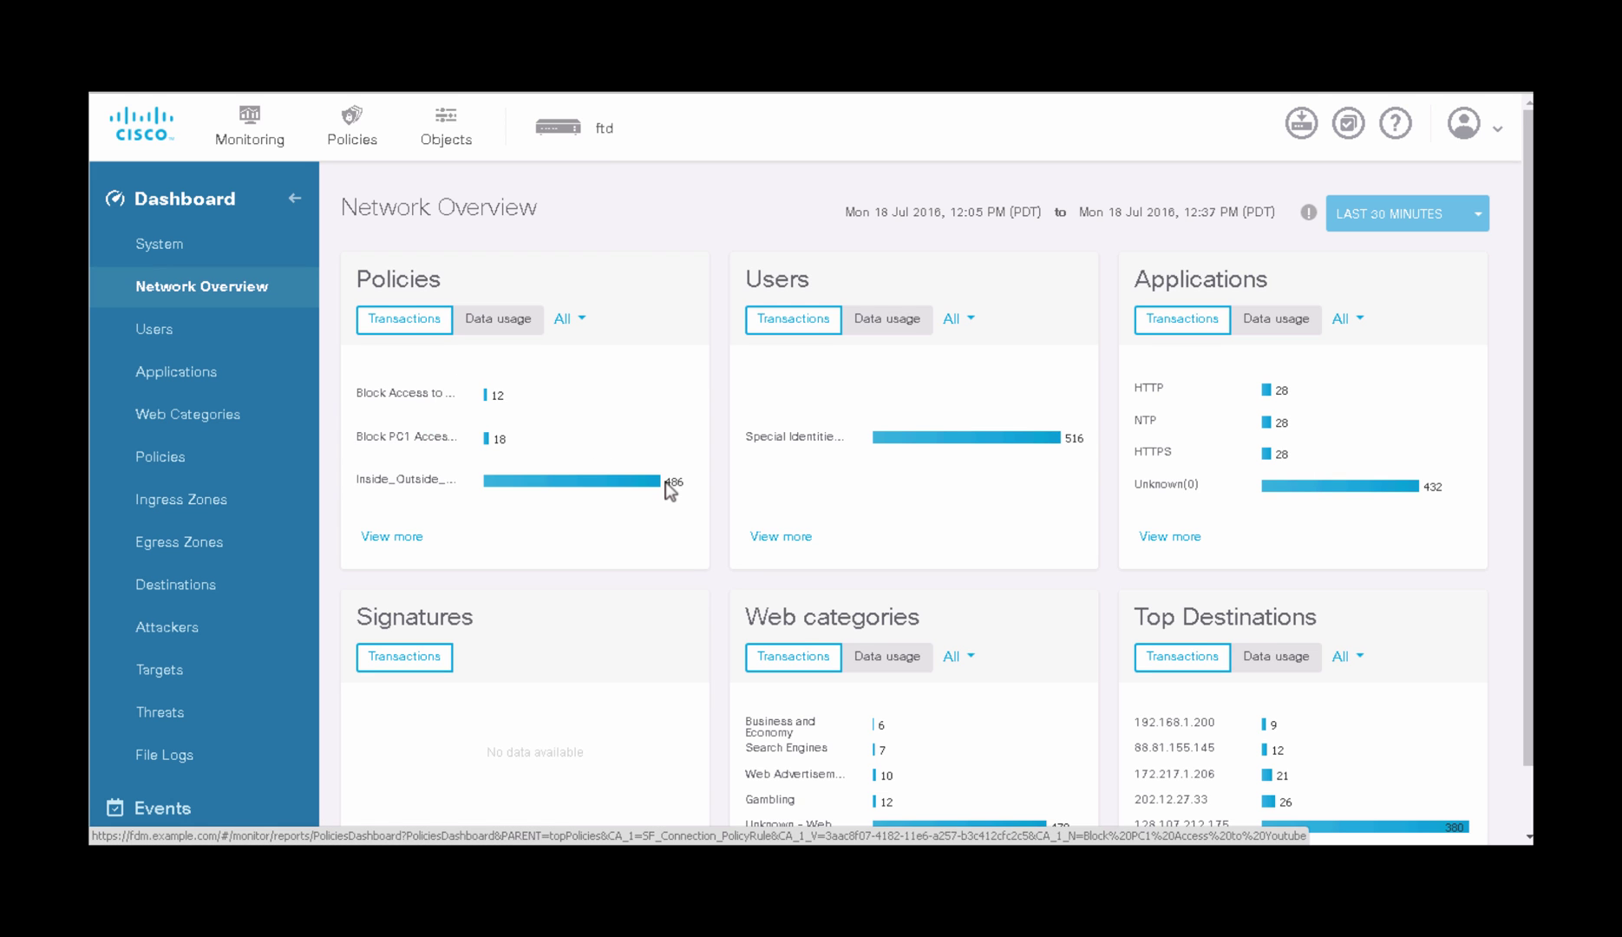
- Open the Gambling web category details showing 12 transactions, all denied
{"action": "scroll", "coordinate": [666, 482], "scroll_direction": "down", "scroll_amount": 1}
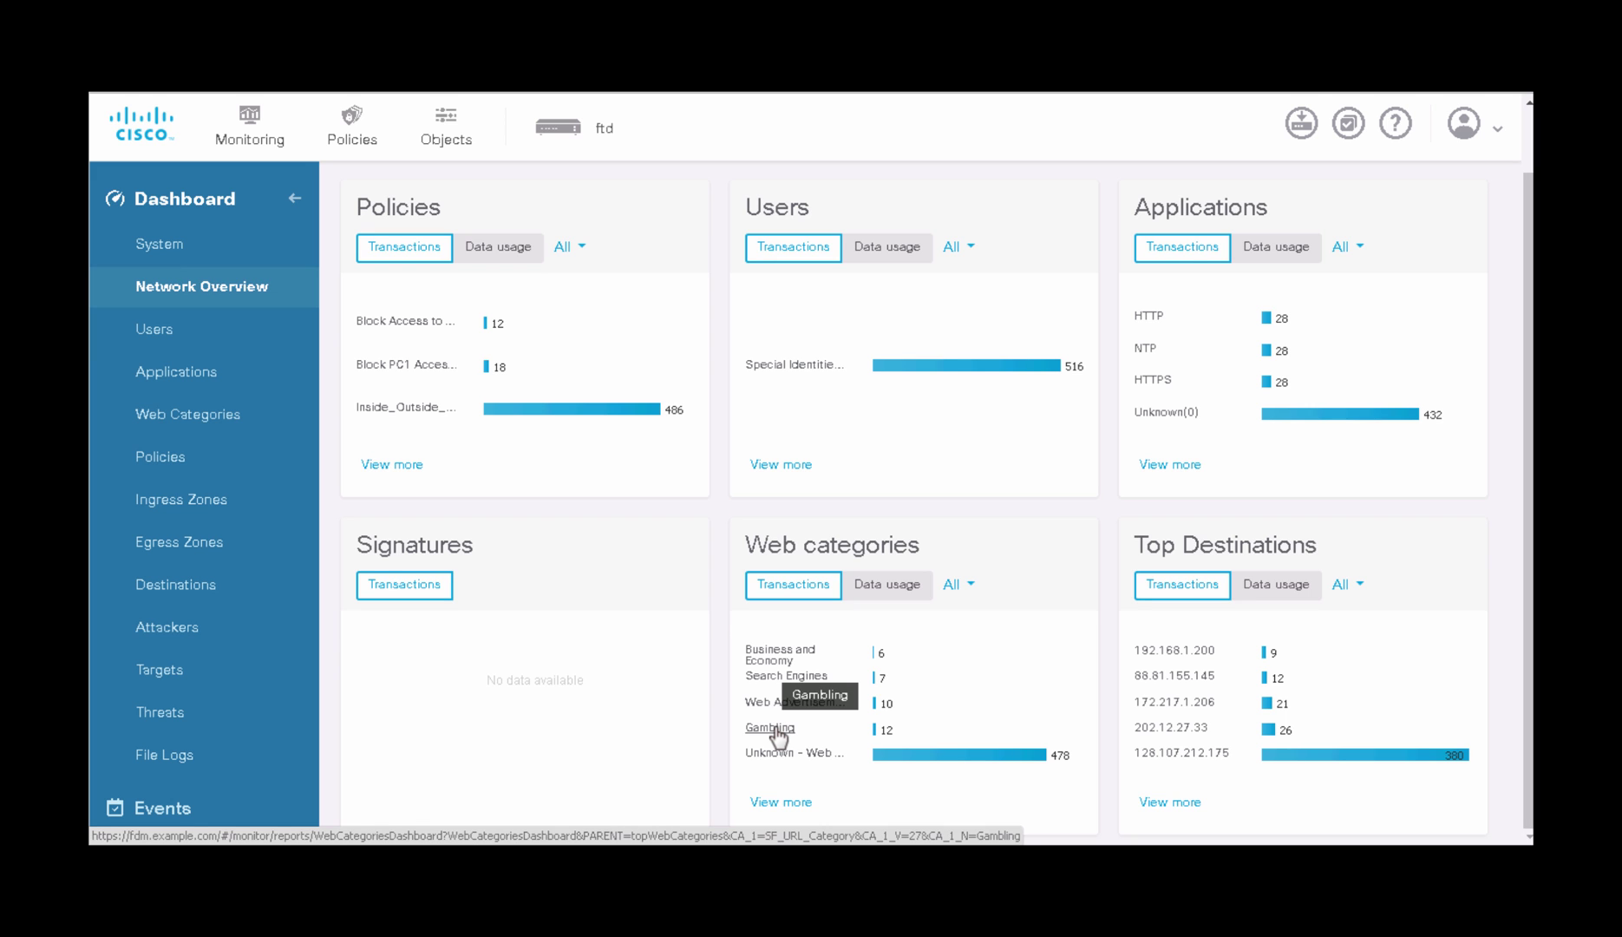
{"action": "left_click", "coordinate": [770, 728]}
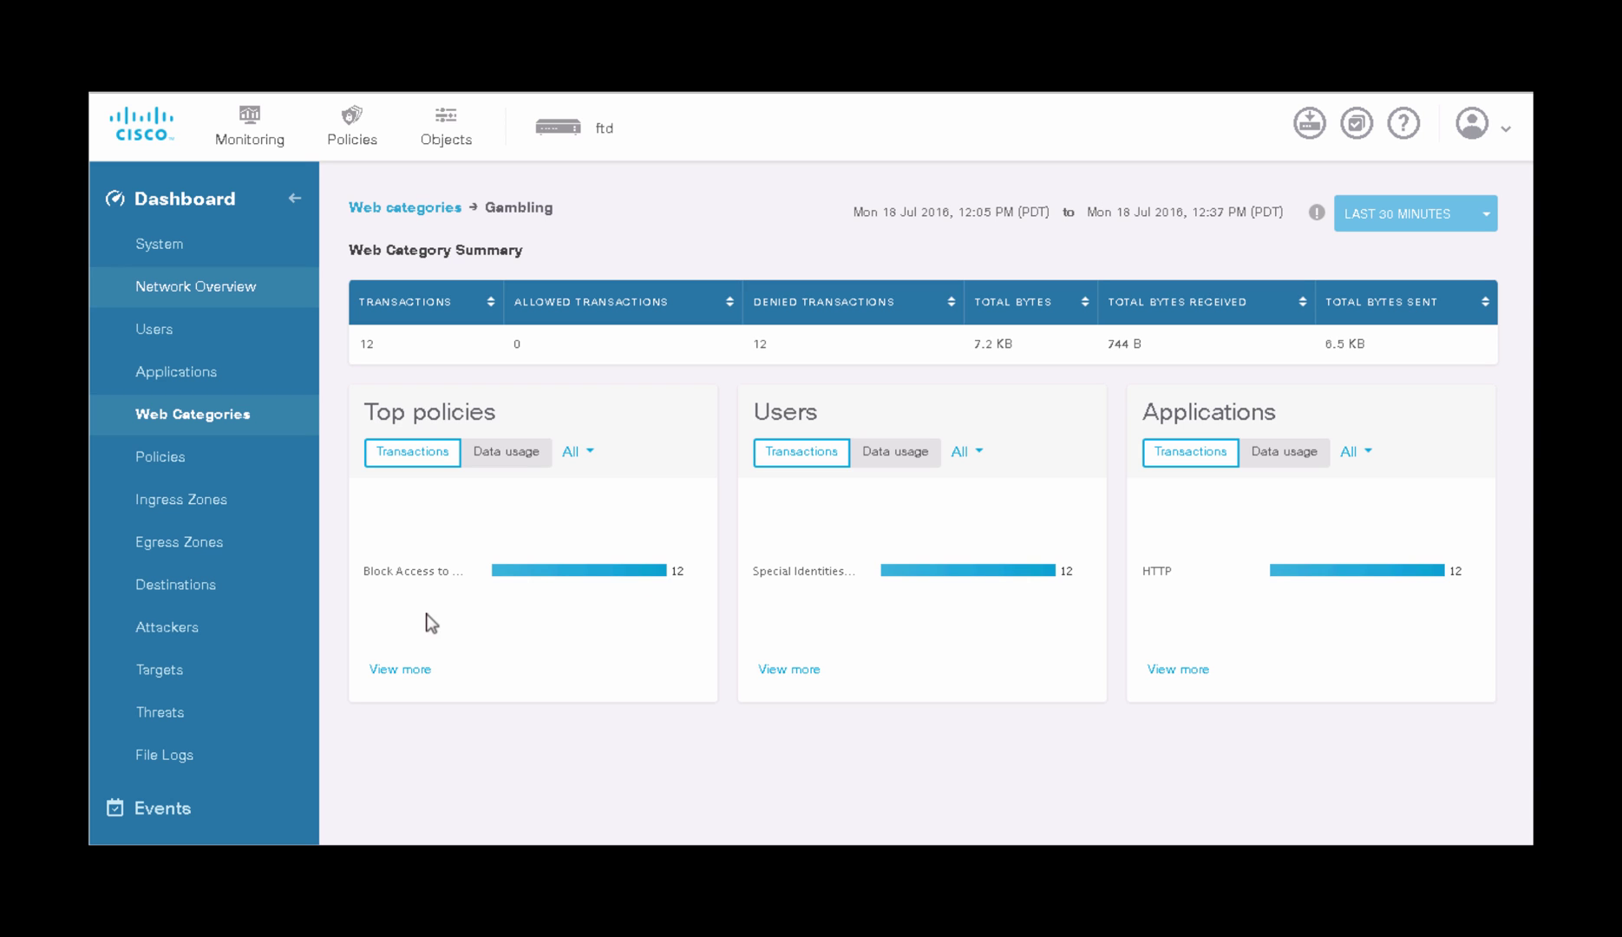
- Filter the connection events list to Rule Action = Block
{"action": "left_click", "coordinate": [159, 801]}
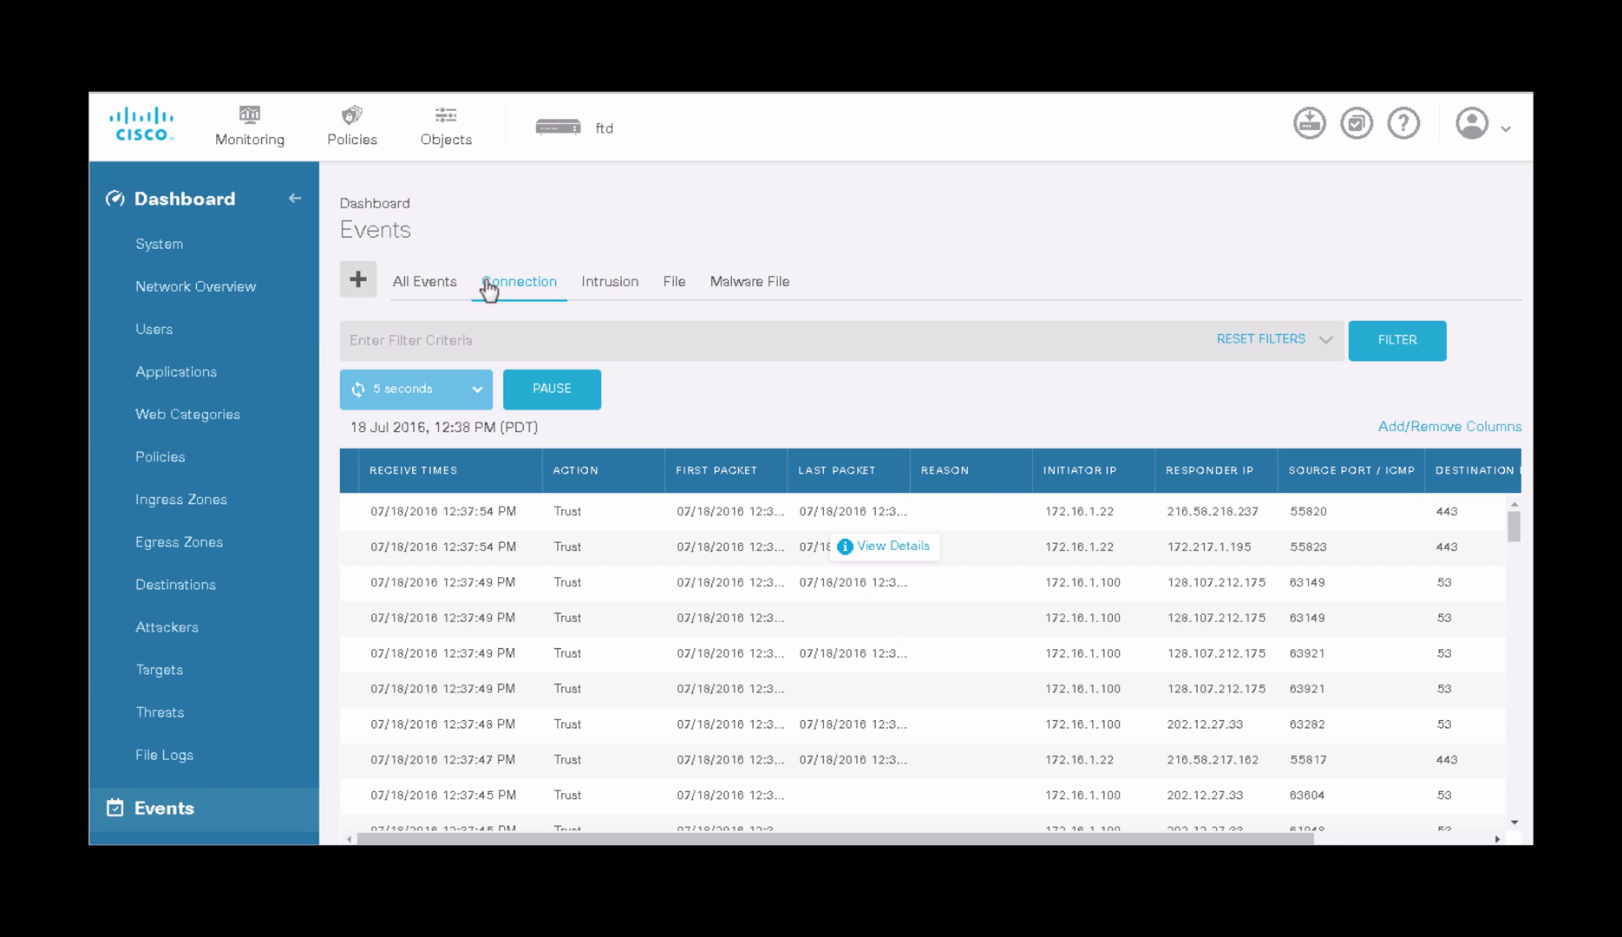
{"action": "left_click", "coordinate": [472, 345]}
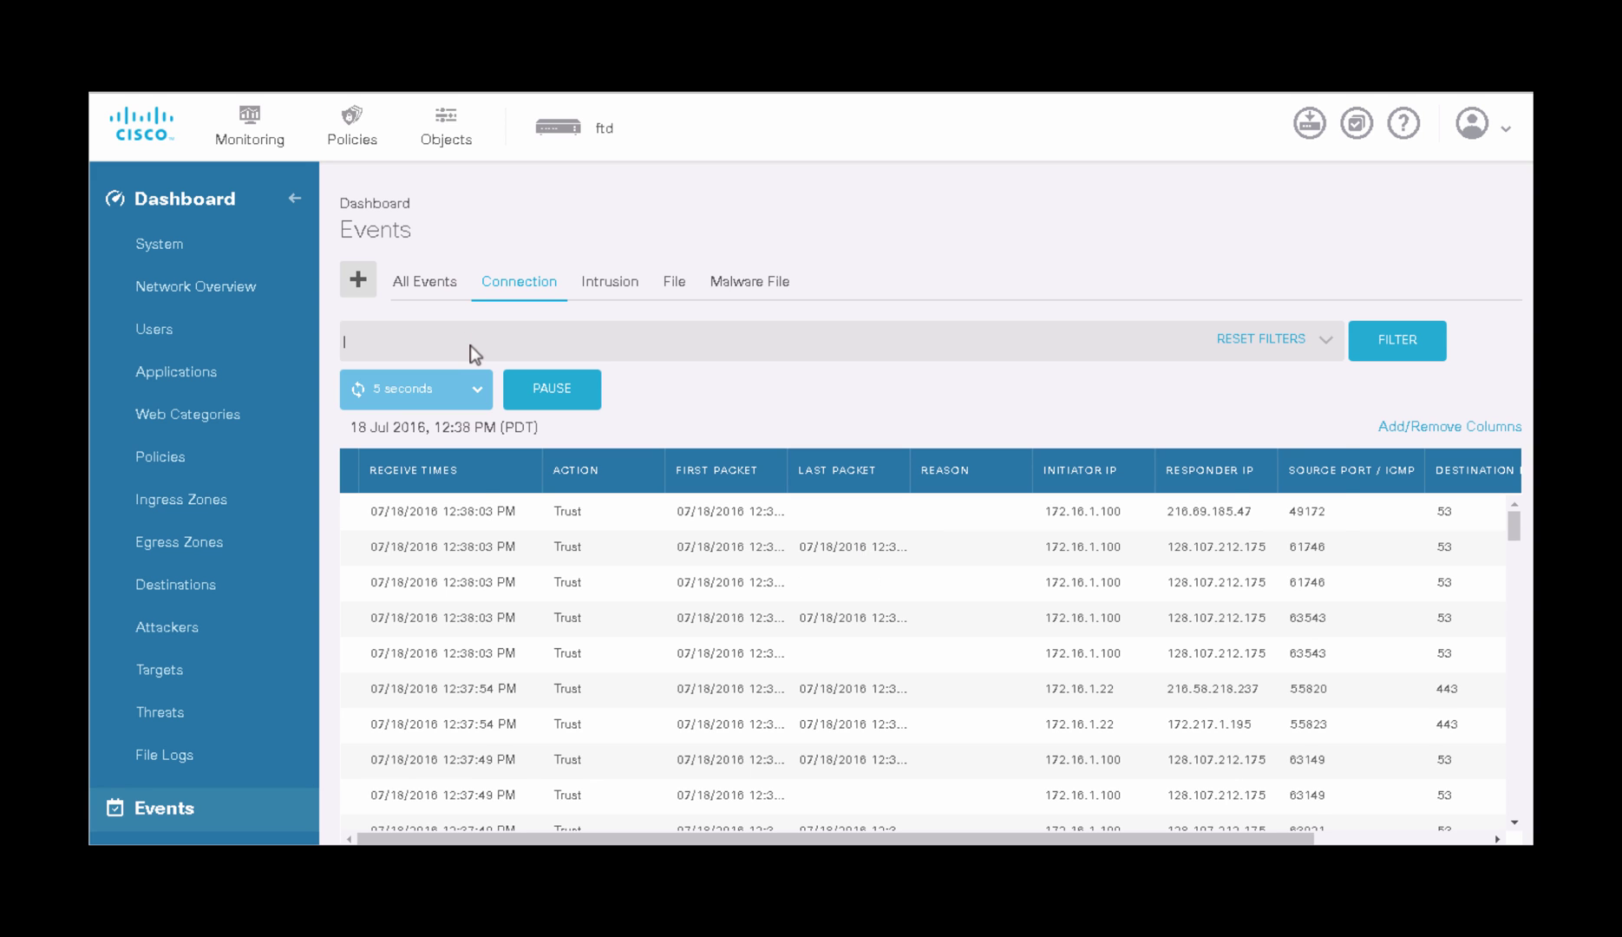
{"action": "scroll", "coordinate": [453, 516], "scroll_direction": "down", "scroll_amount": 10}
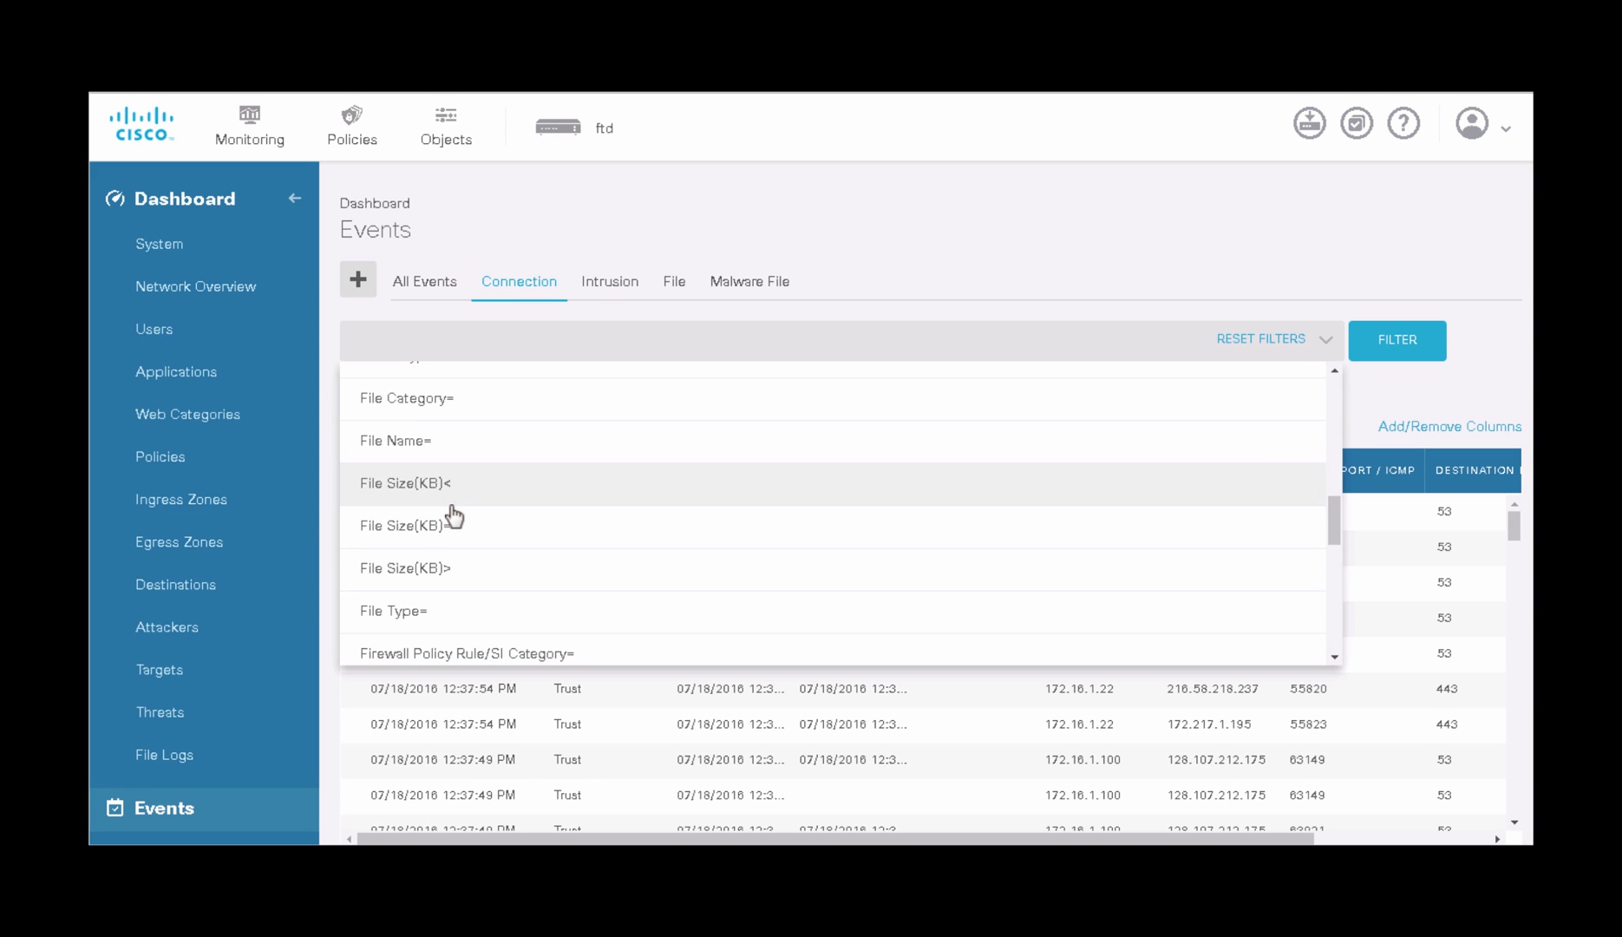
{"action": "scroll", "coordinate": [453, 516], "scroll_direction": "down", "scroll_amount": 5}
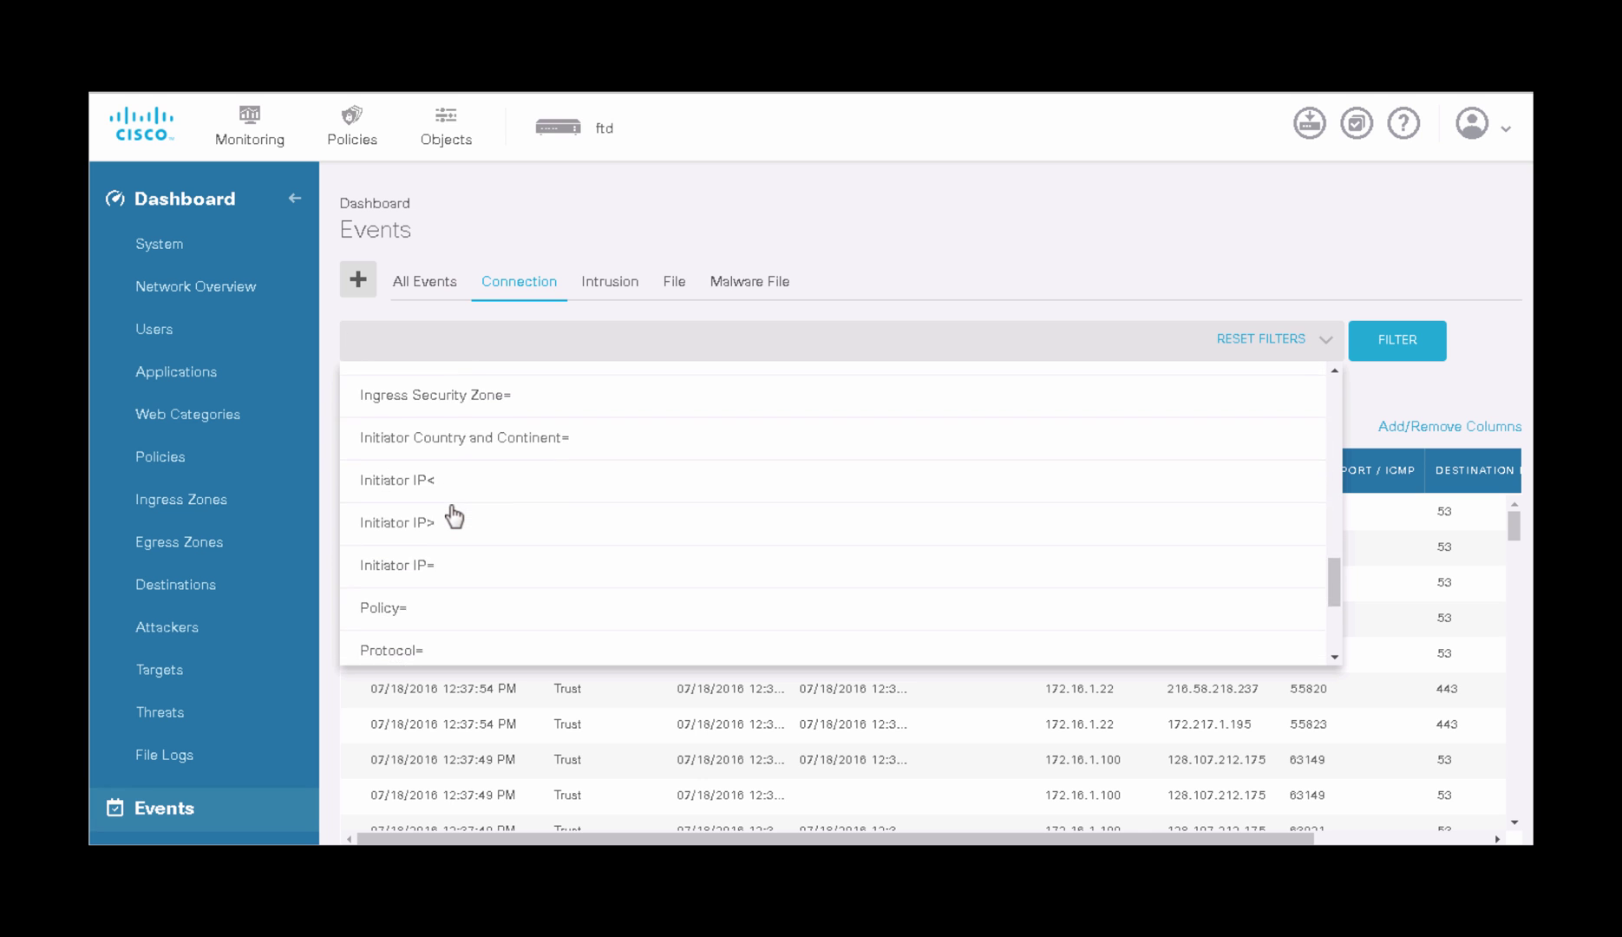
{"action": "scroll", "coordinate": [453, 516], "scroll_direction": "down", "scroll_amount": 4}
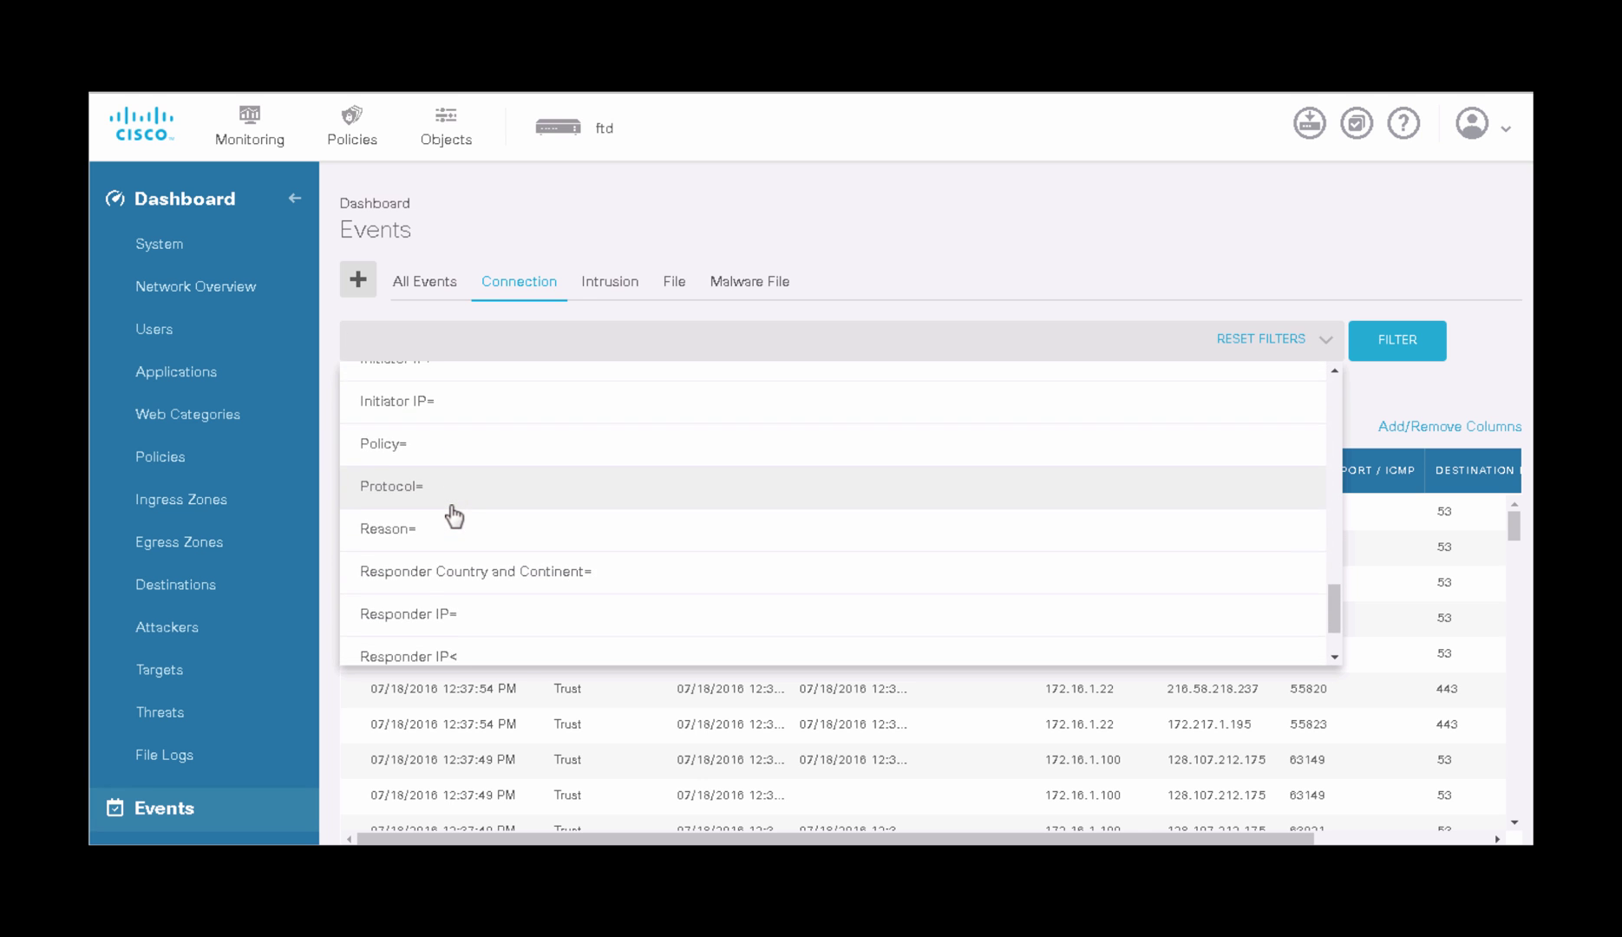
{"action": "scroll", "coordinate": [453, 516], "scroll_direction": "down", "scroll_amount": 2}
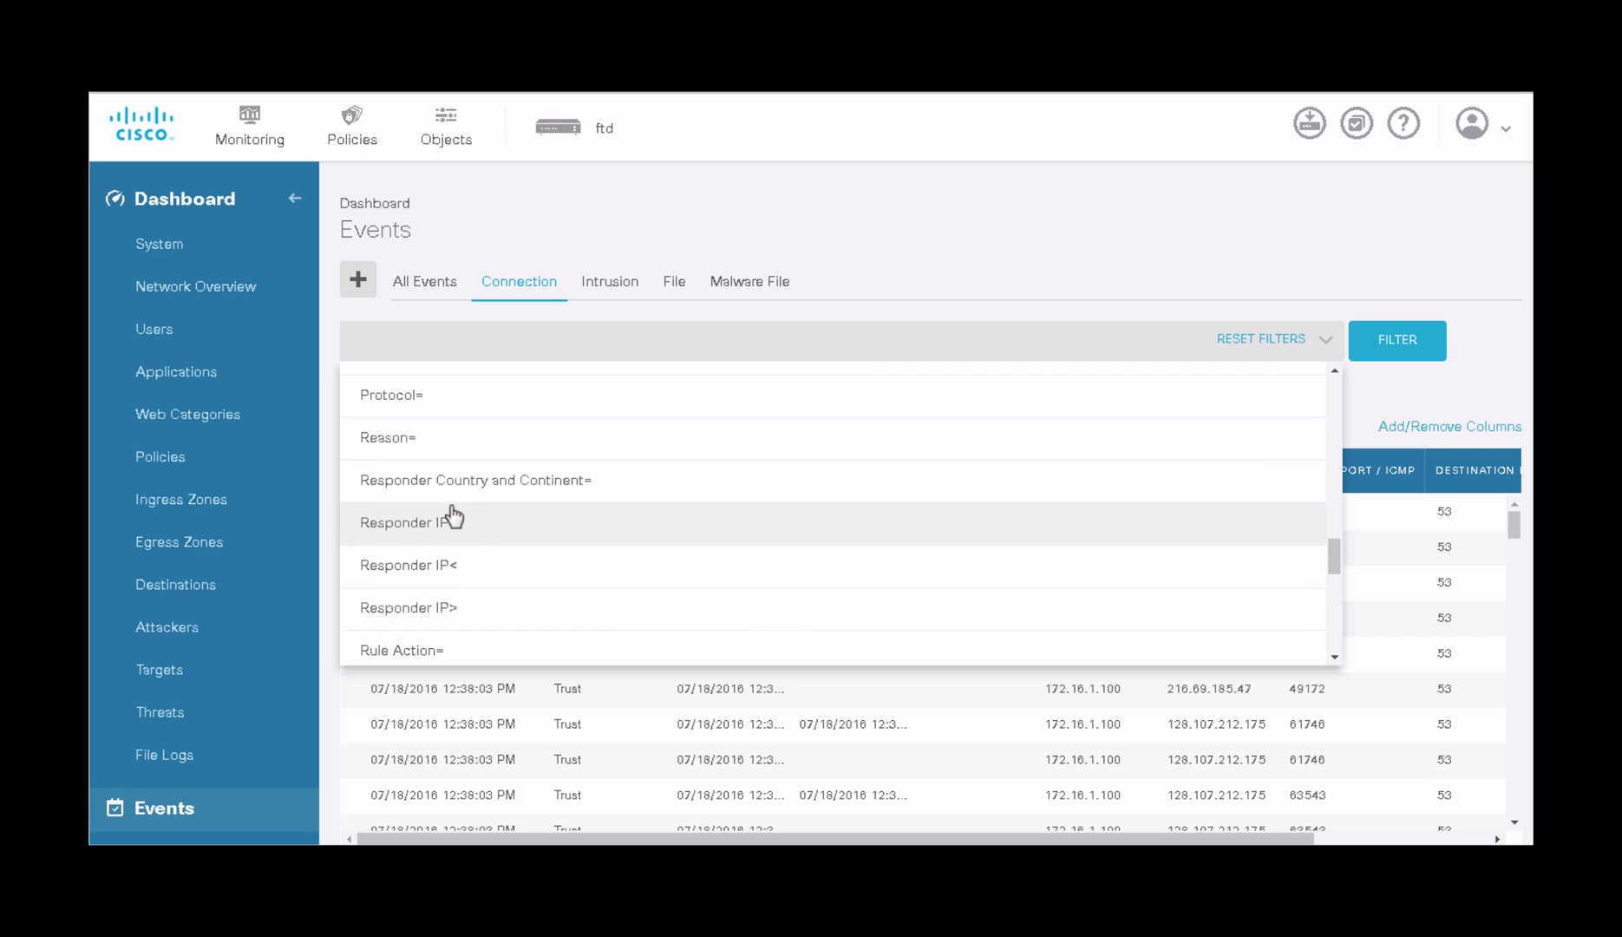
{"action": "scroll", "coordinate": [453, 516], "scroll_direction": "down", "scroll_amount": 1}
{"action": "left_click", "coordinate": [442, 597]}
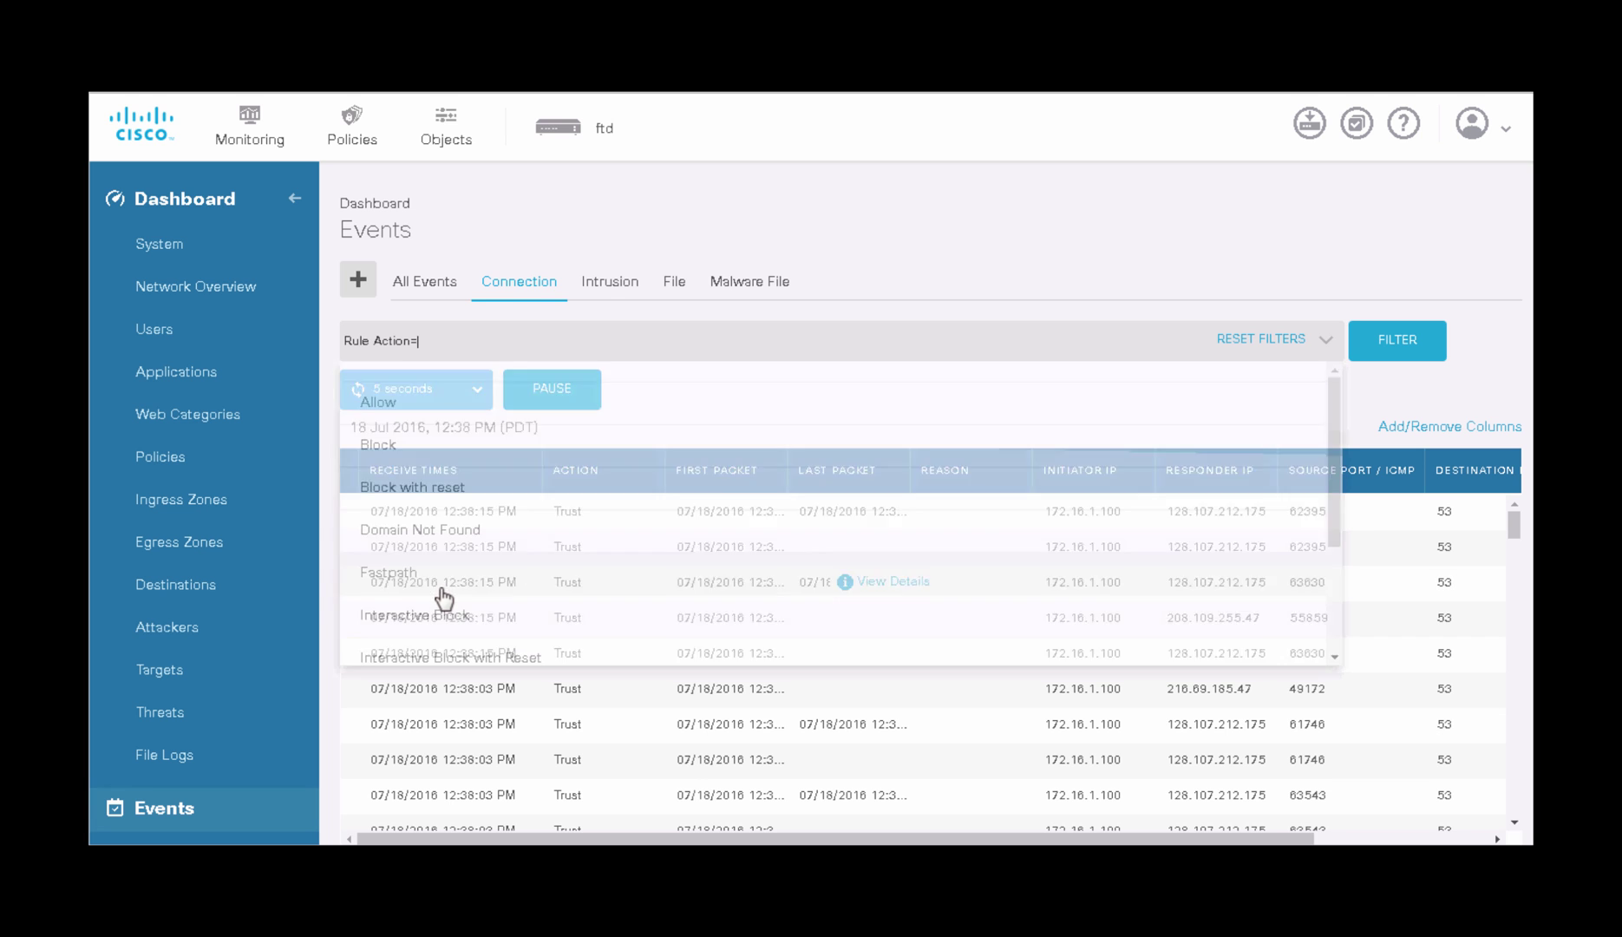
{"action": "left_click", "coordinate": [462, 449]}
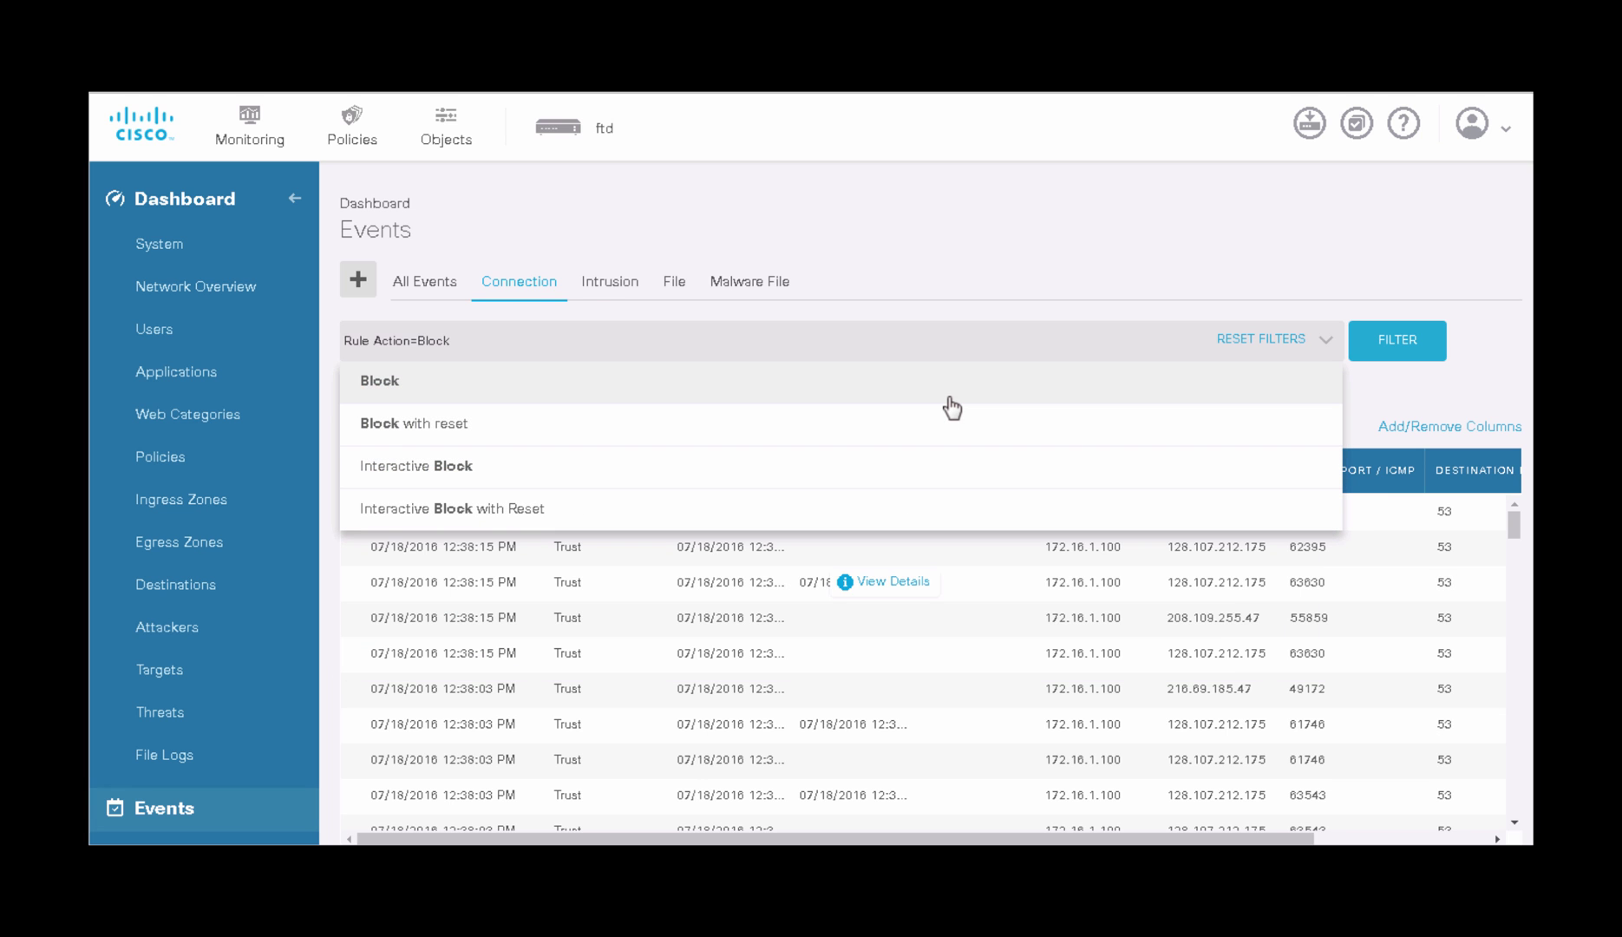
{"action": "left_click", "coordinate": [1383, 342]}
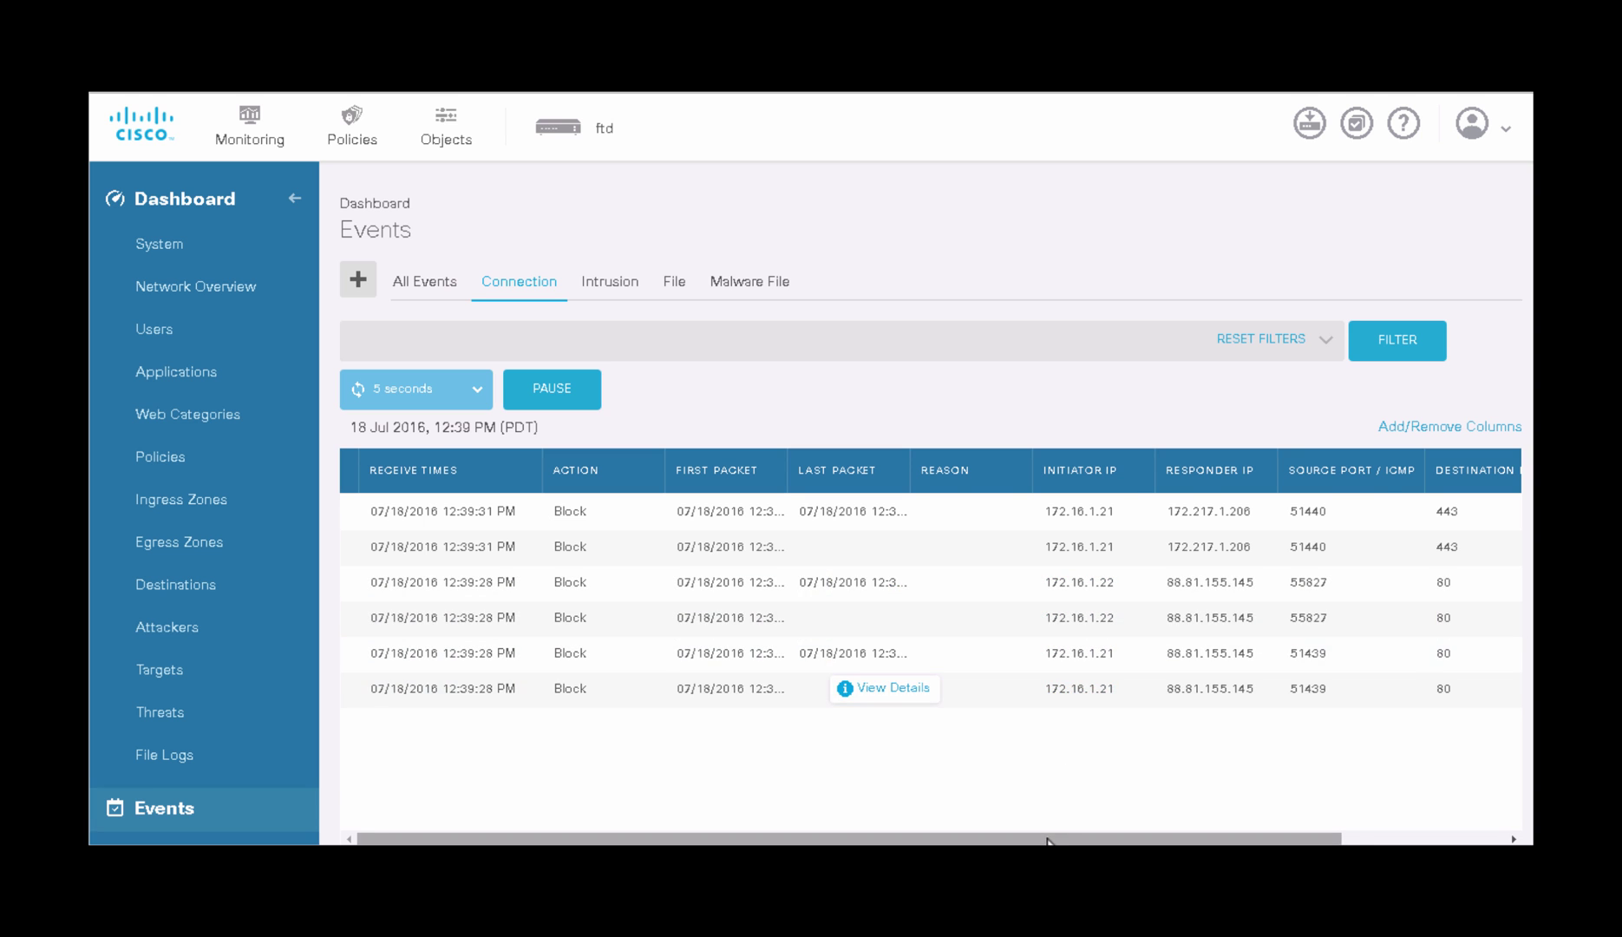
{"action": "left_click_drag", "start_coordinate": [1053, 839], "coordinate": [1260, 842]}
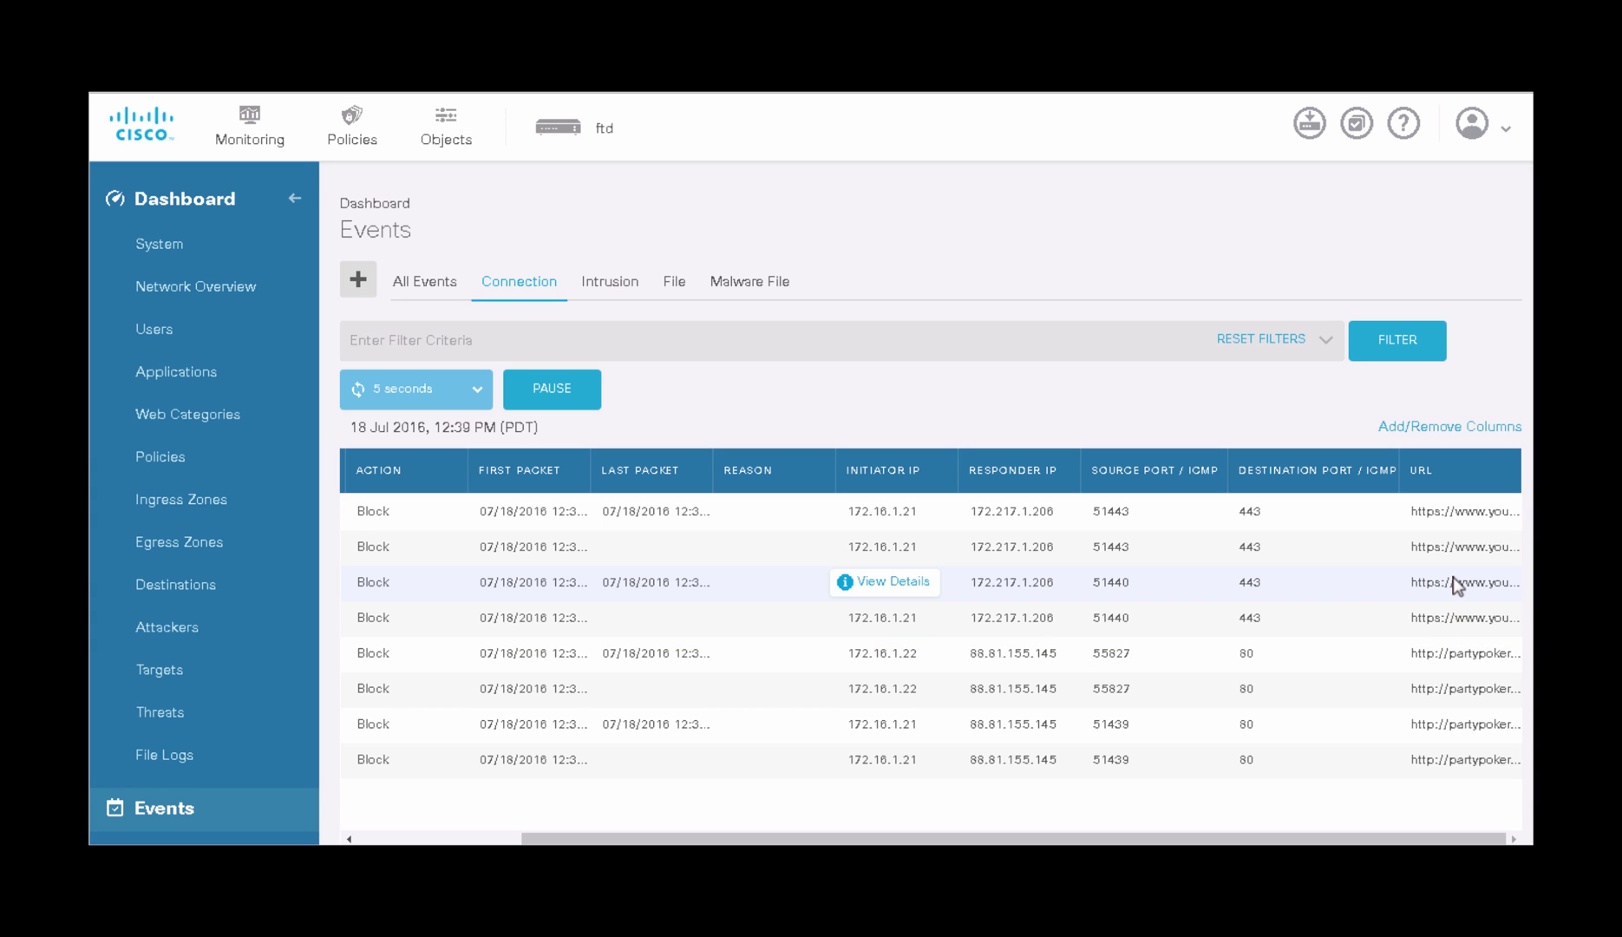
{"action": "left_click", "coordinate": [912, 583]}
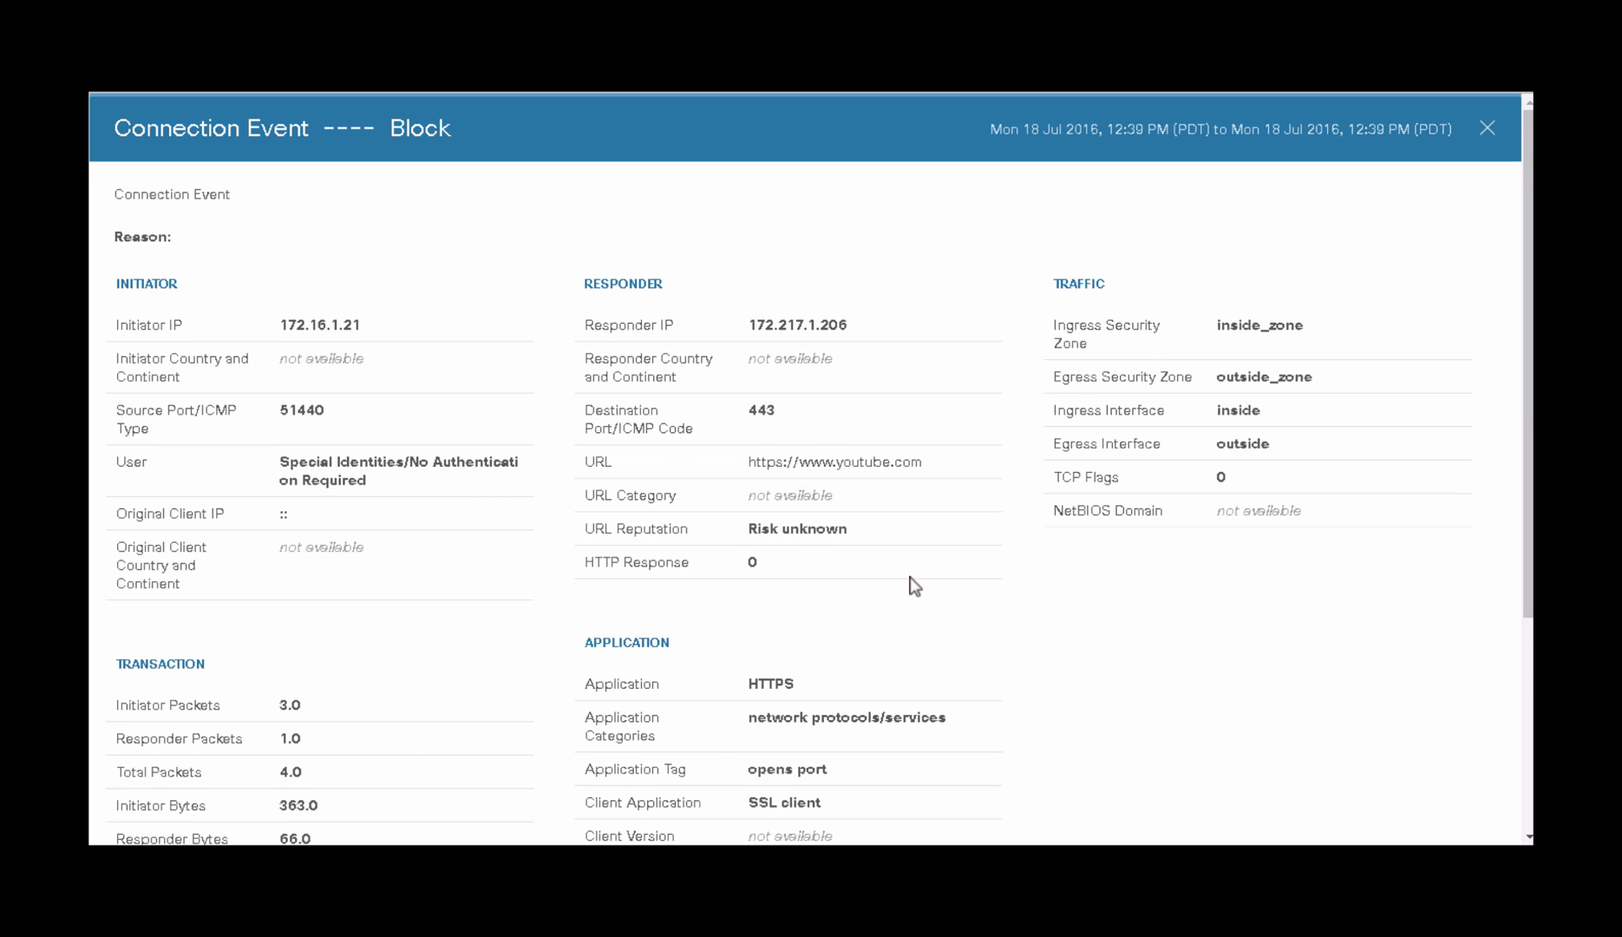
{"action": "scroll", "coordinate": [913, 586], "scroll_direction": "down", "scroll_amount": 2}
{"action": "scroll", "coordinate": [912, 586], "scroll_direction": "down", "scroll_amount": 1}
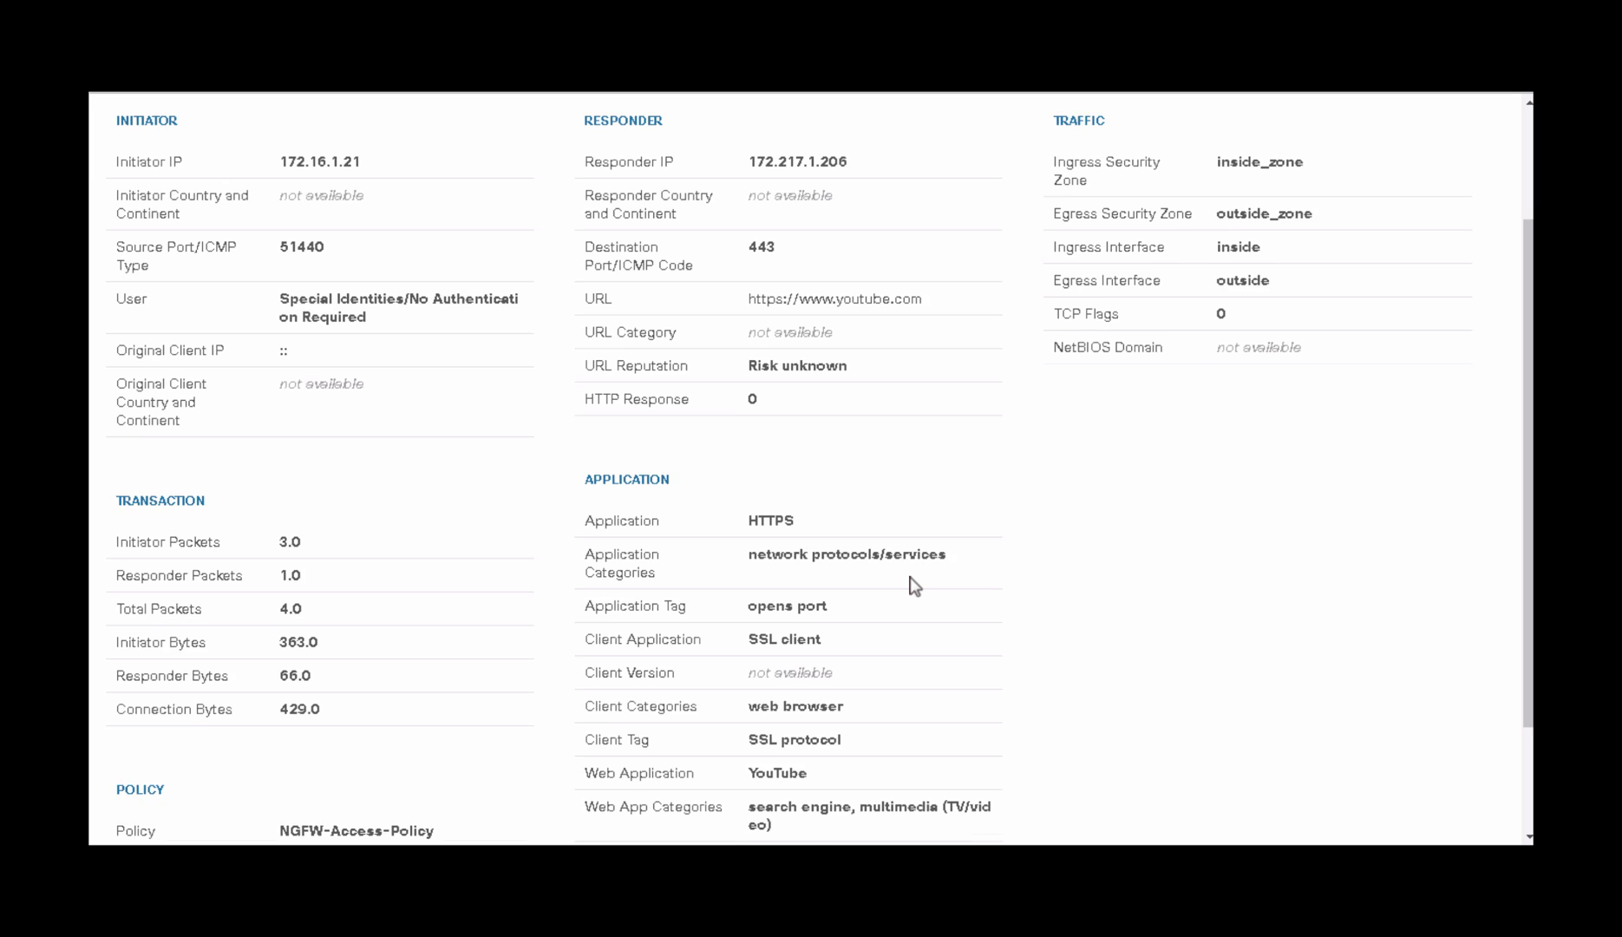